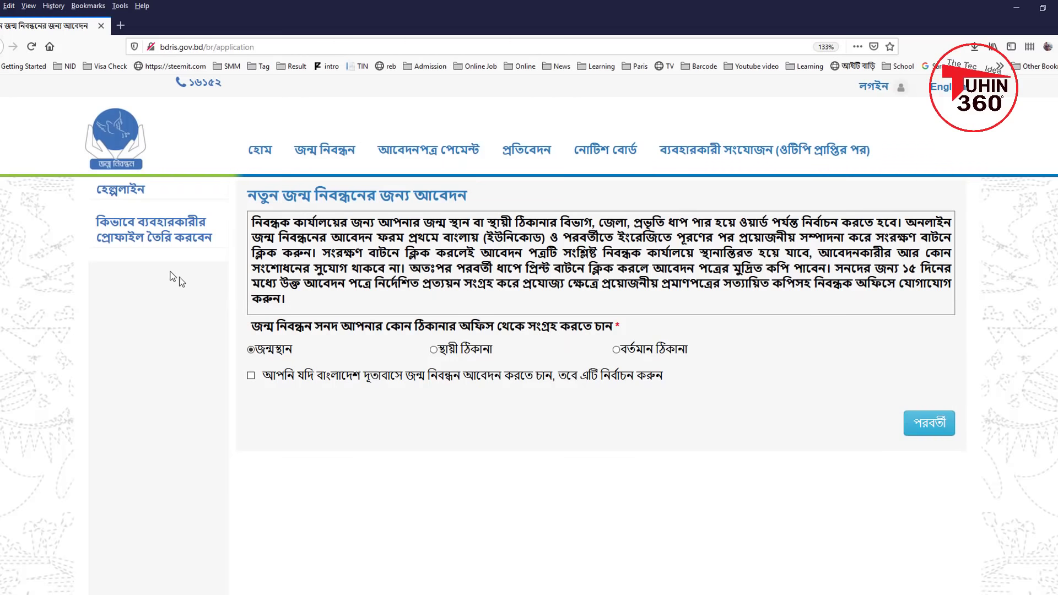
Step: Start a new birth registration application and continue with বর্তমান ঠিকানা (current address) as the certificate collection office
mouse_move(323, 163)
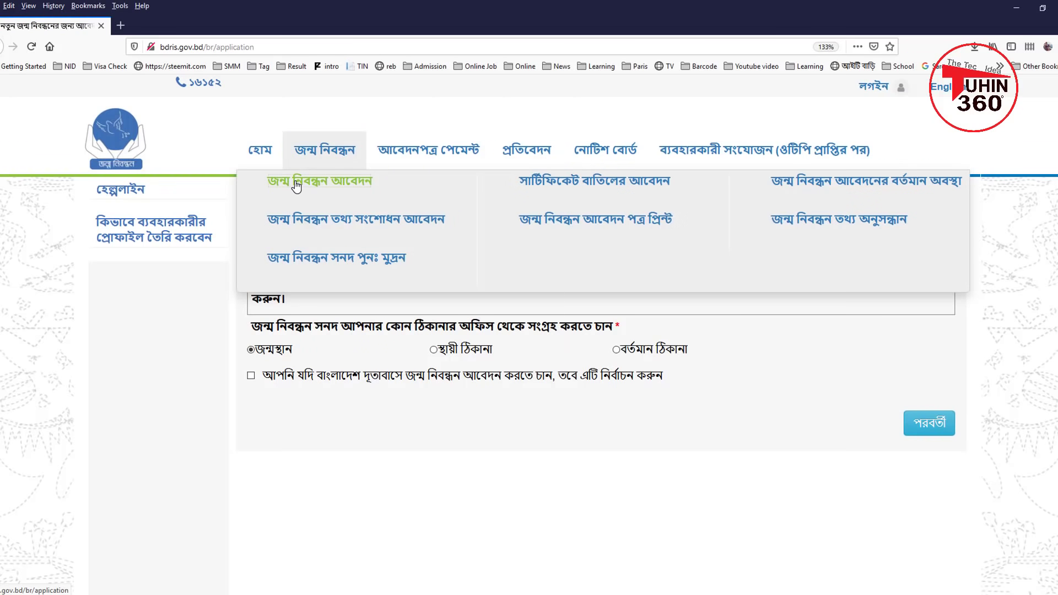
click(297, 186)
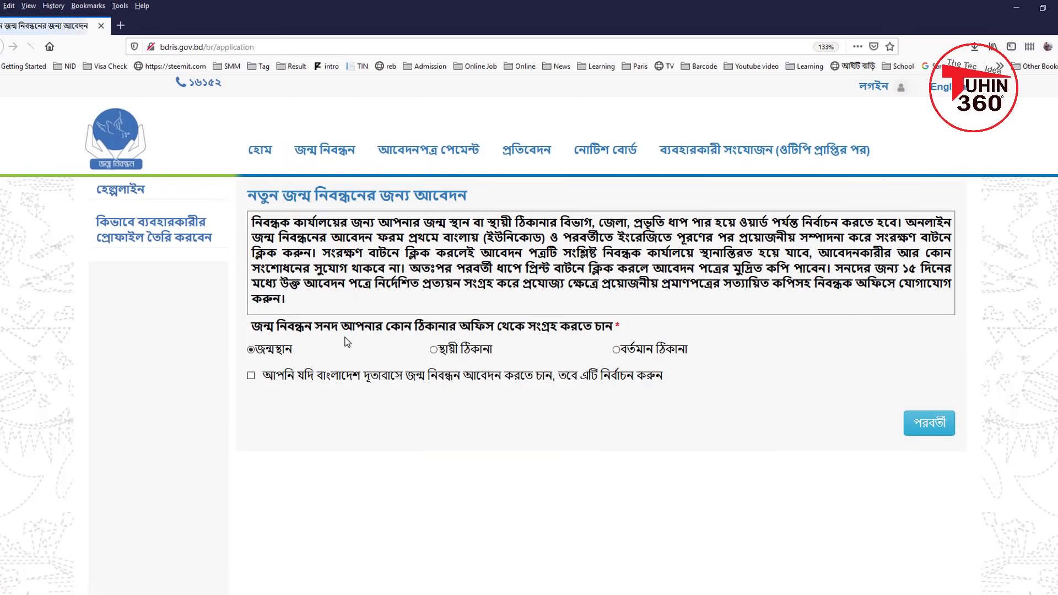
drag(257, 329, 463, 338)
drag(542, 332, 574, 337)
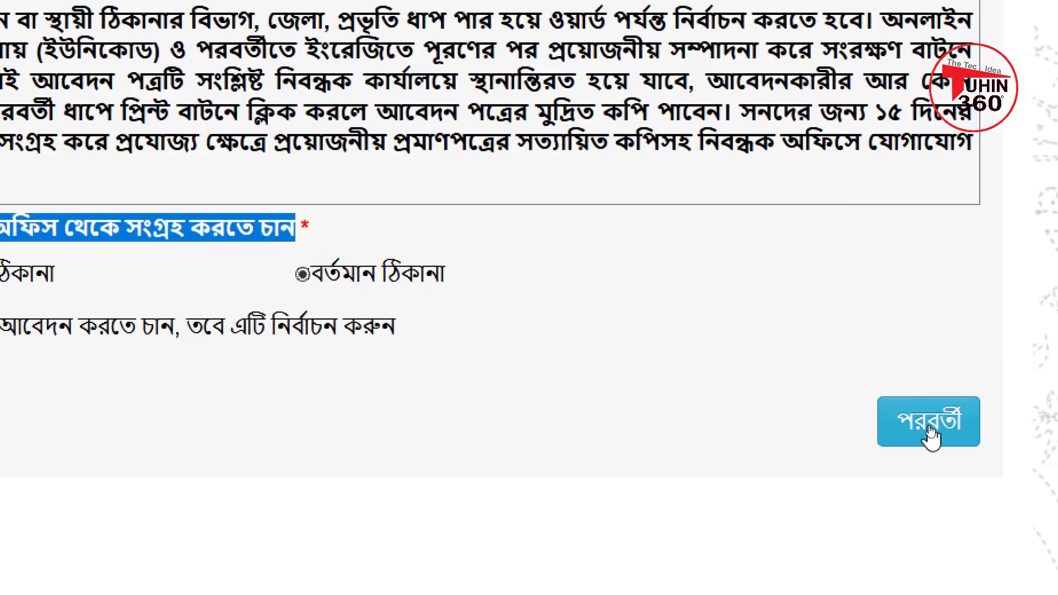
click(930, 432)
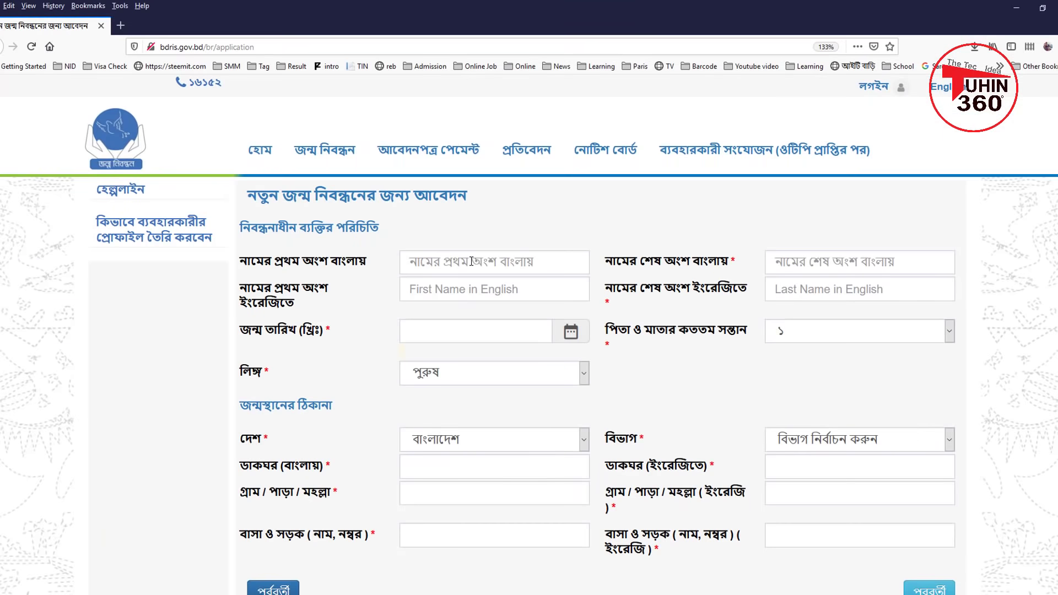
Step: Enter the applicant's first name and last name in Bangla in the identity section
click(441, 260)
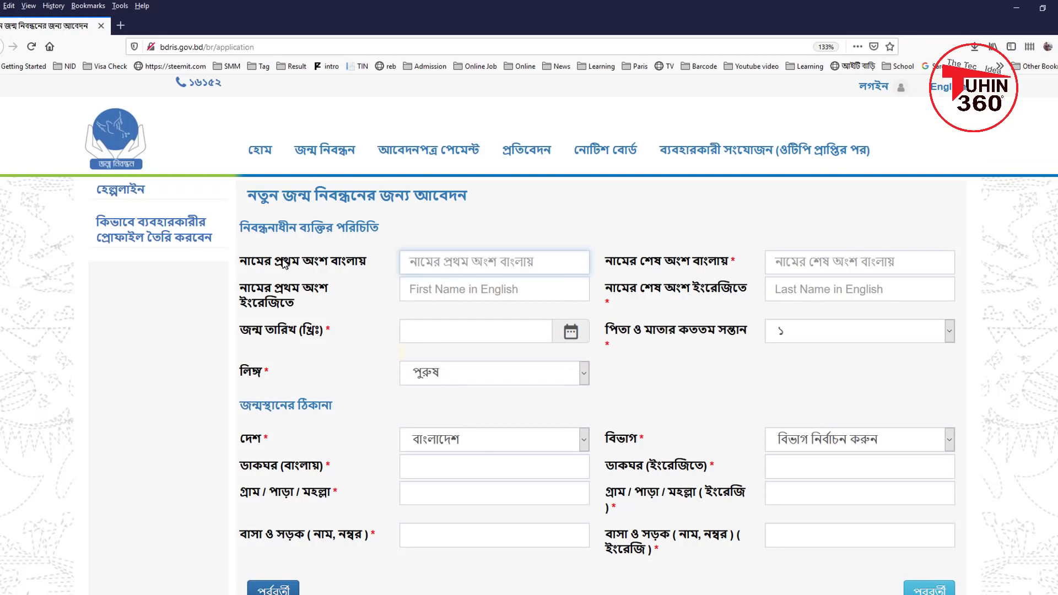
text(kfdmm)
key(BackSpace)
key(BackSpace)
key(BackSpace)
key(BackSpace)
text(তামি)
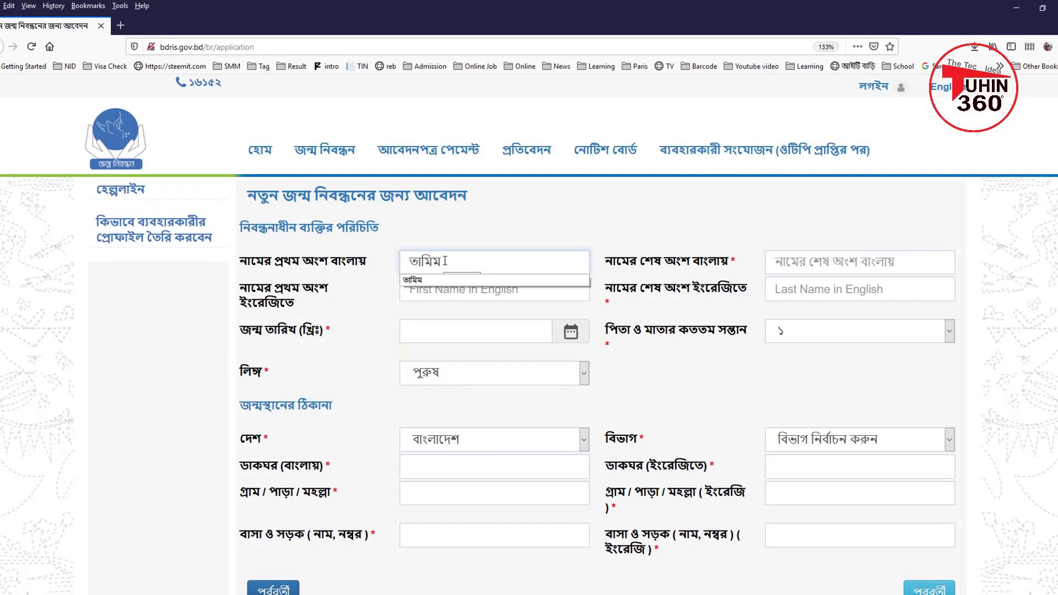
text(ম)
key(Tab)
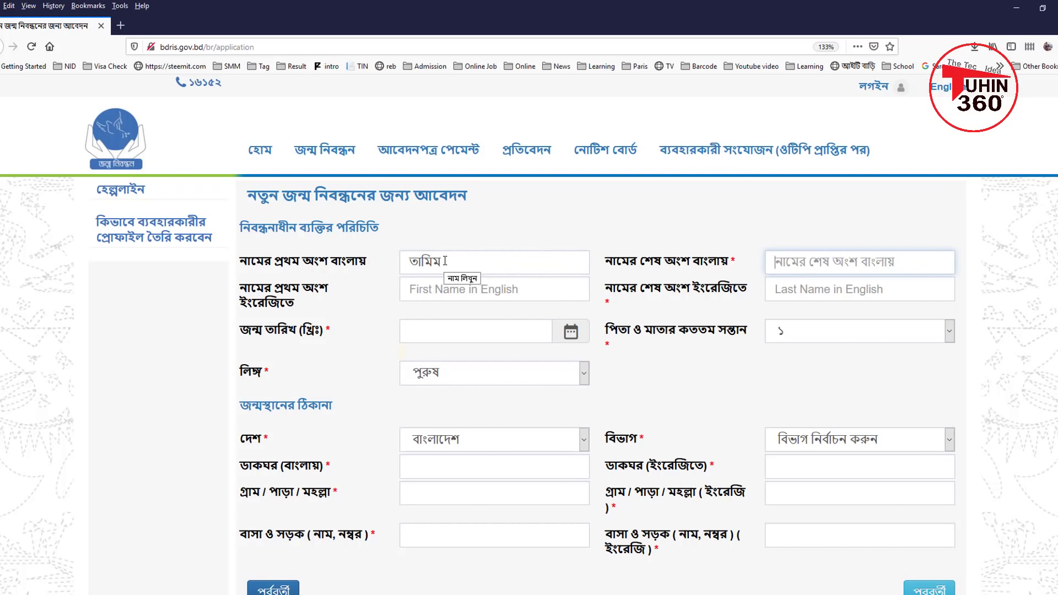
click(804, 267)
click(801, 277)
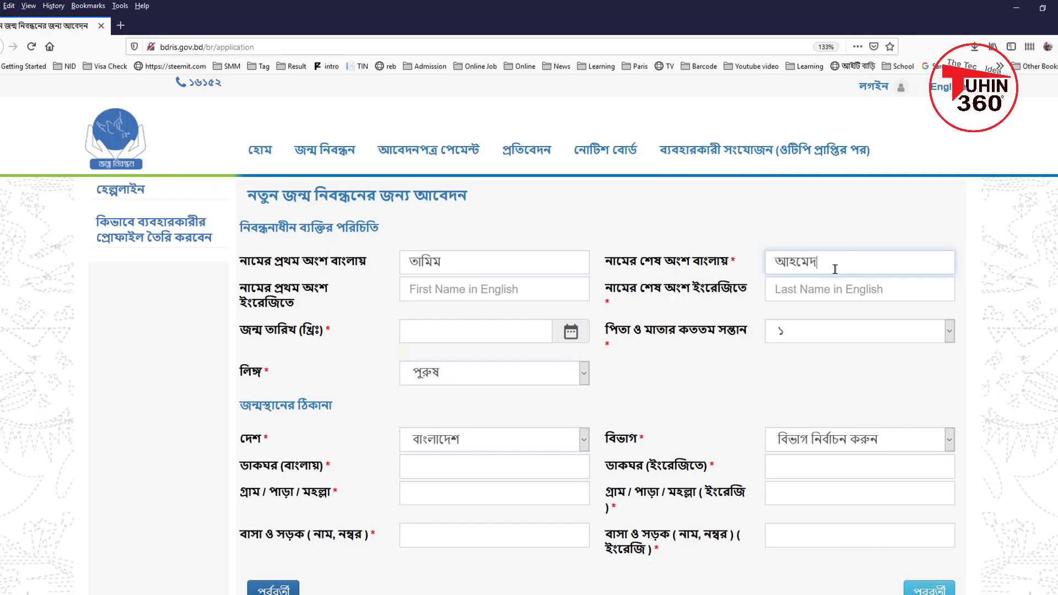
click(451, 263)
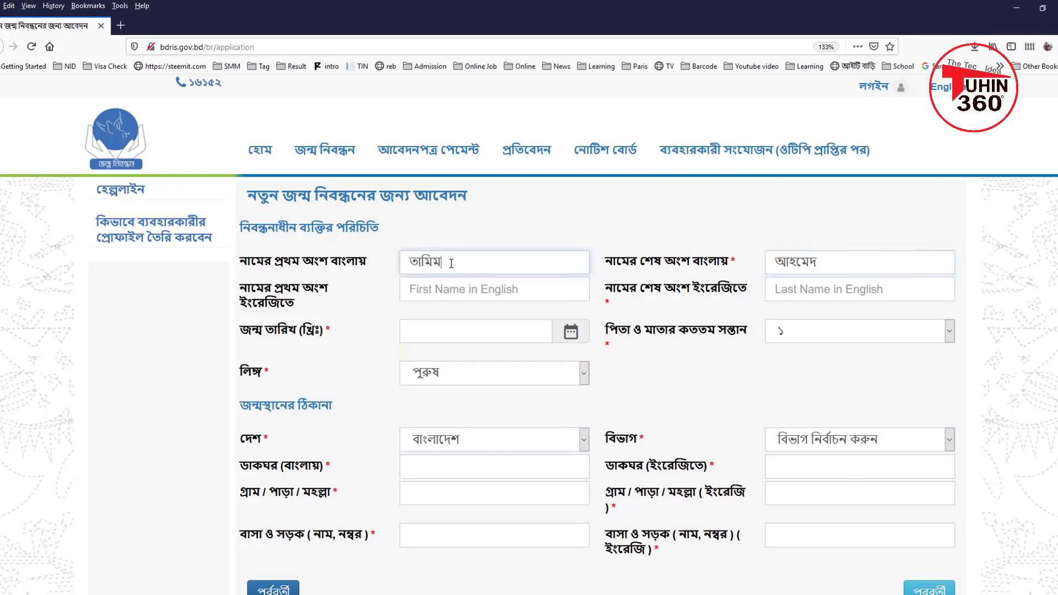
drag(451, 263, 409, 260)
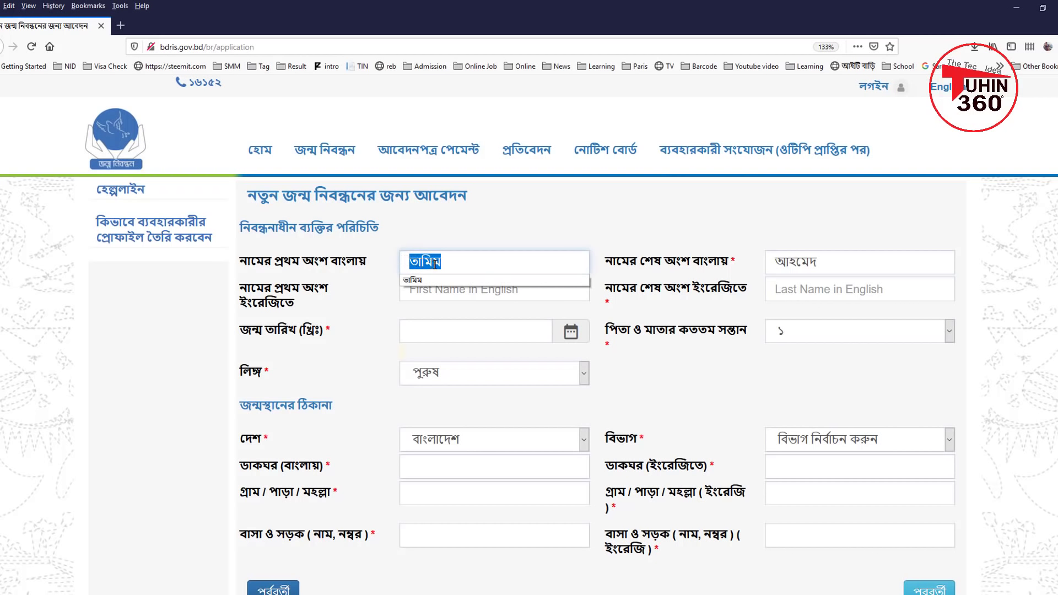
click(520, 266)
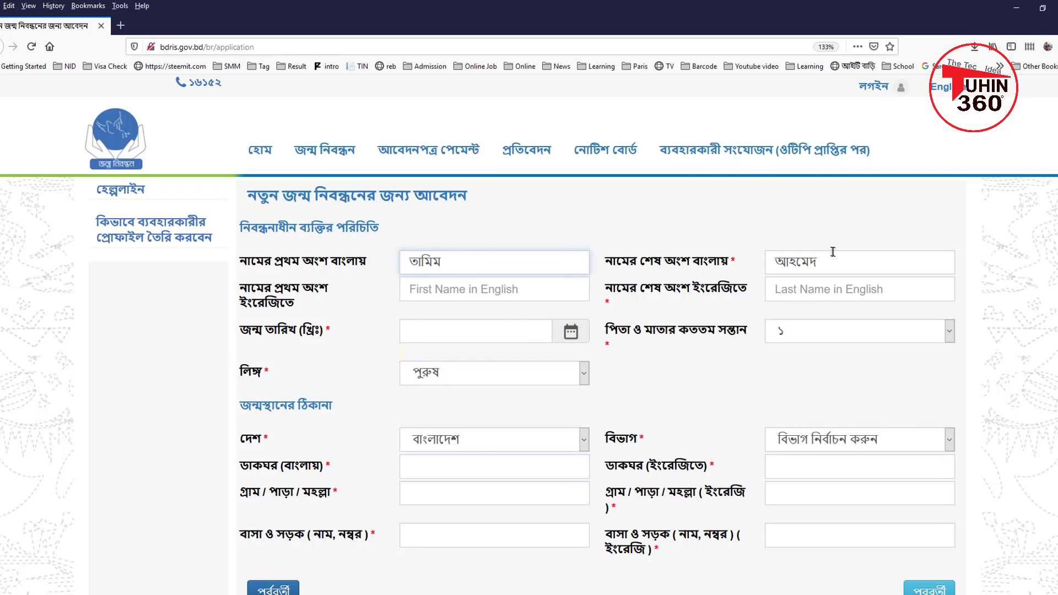
click(518, 259)
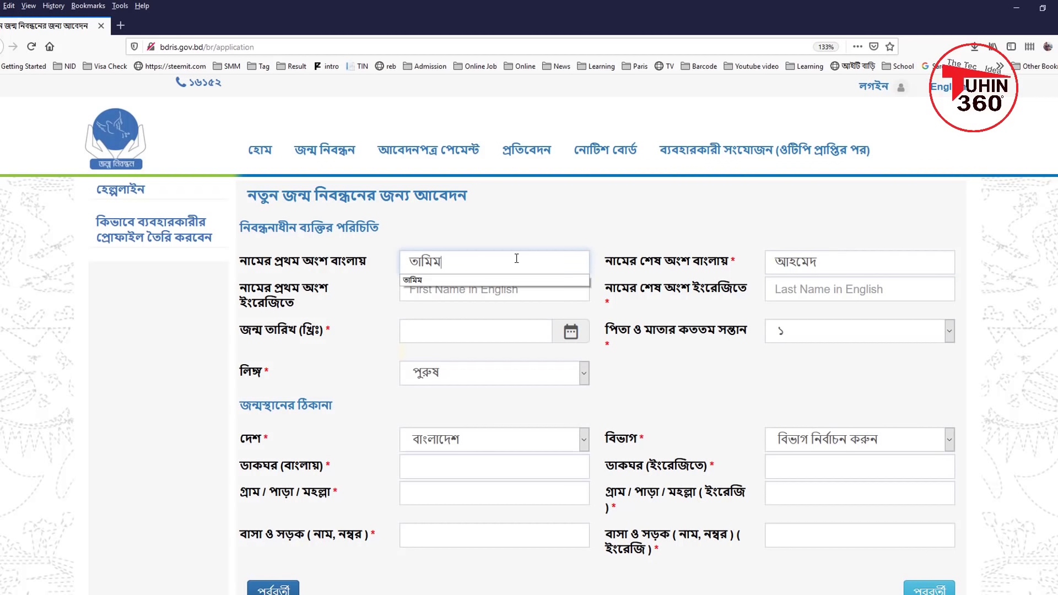
click(823, 264)
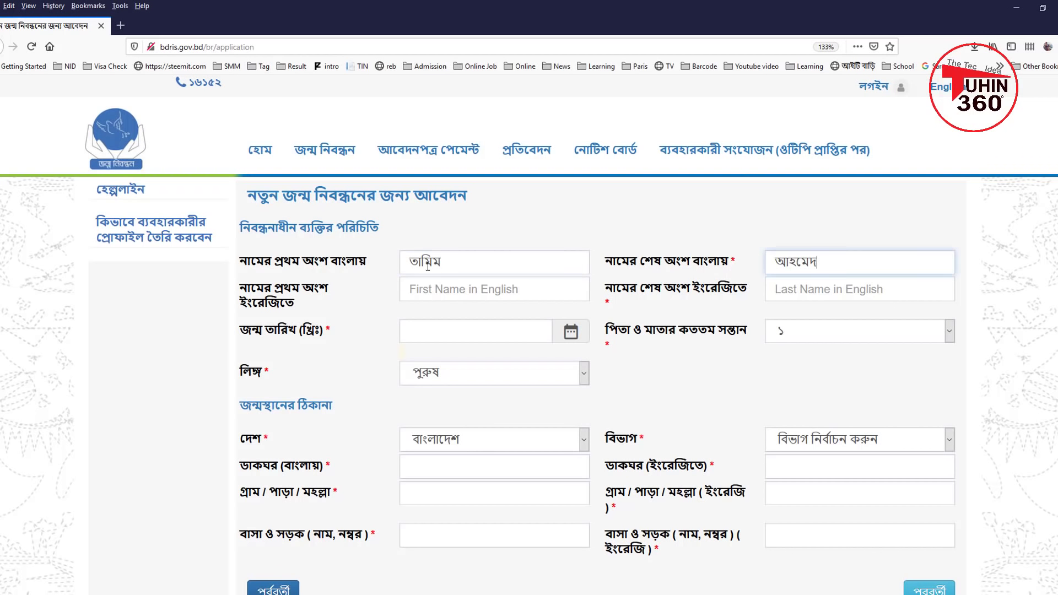
click(454, 265)
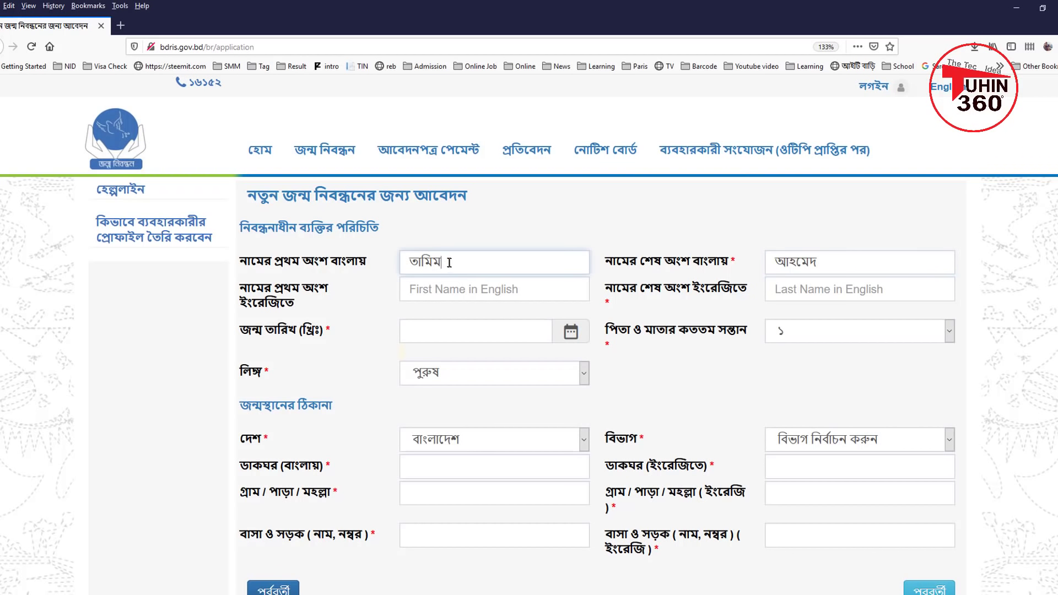
Step: Try placing the Bangla first name in the last-name field with the first-name field empty, and restore both fields
drag(449, 263, 409, 262)
key(ctrl+c)
key(BackSpace)
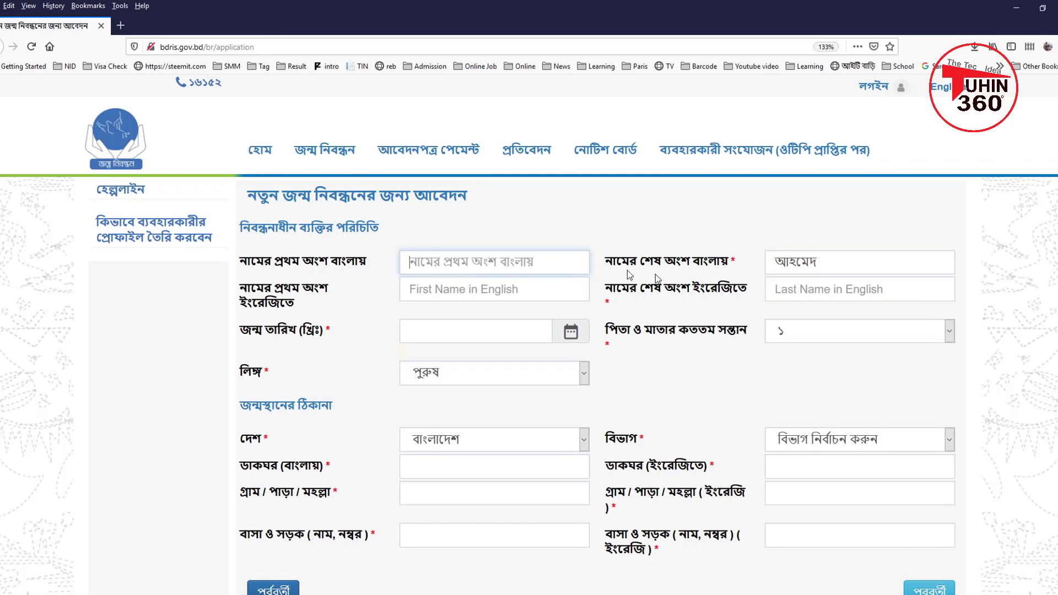
drag(846, 264, 769, 259)
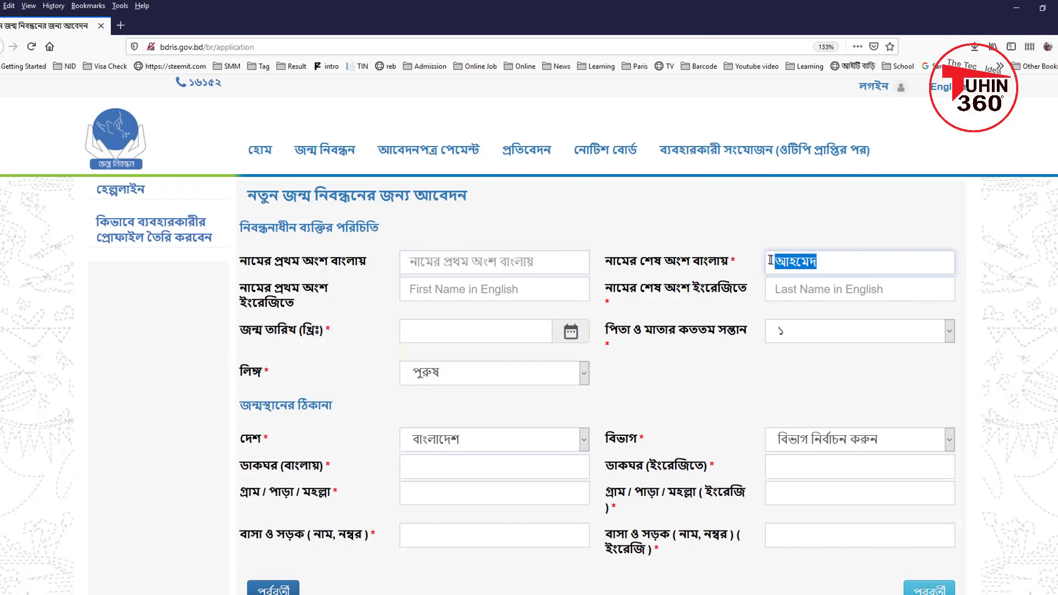
key(ctrl+v)
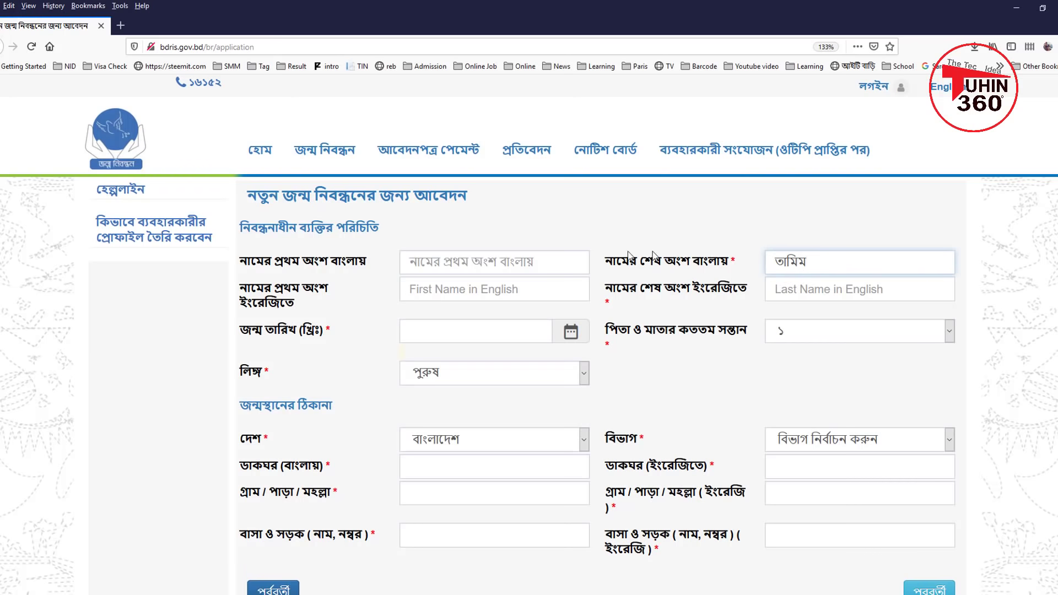
key(ctrl+z)
click(526, 261)
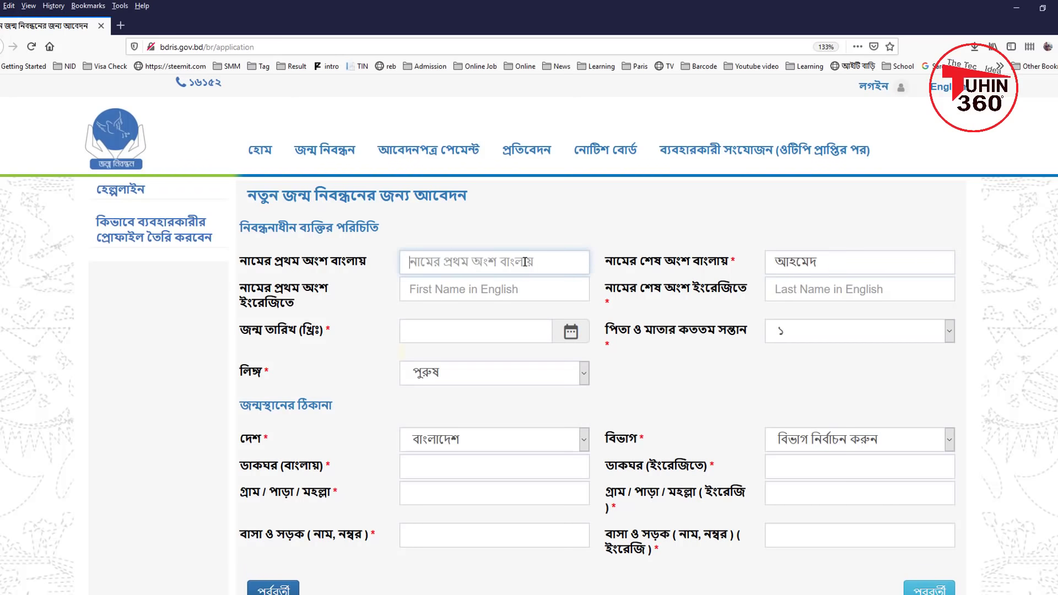
key(Down)
click(595, 322)
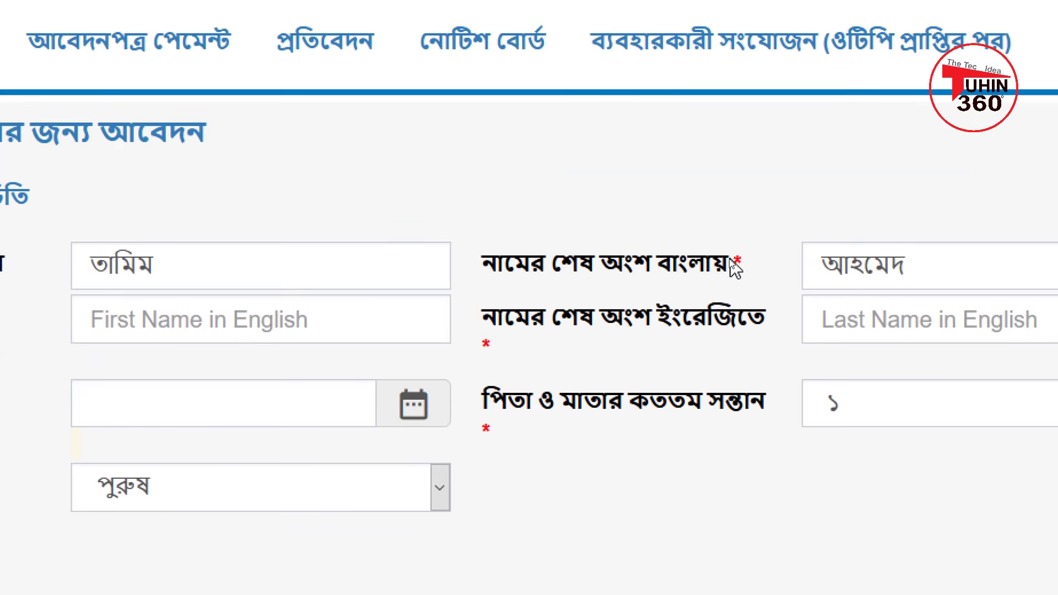
drag(731, 266, 762, 270)
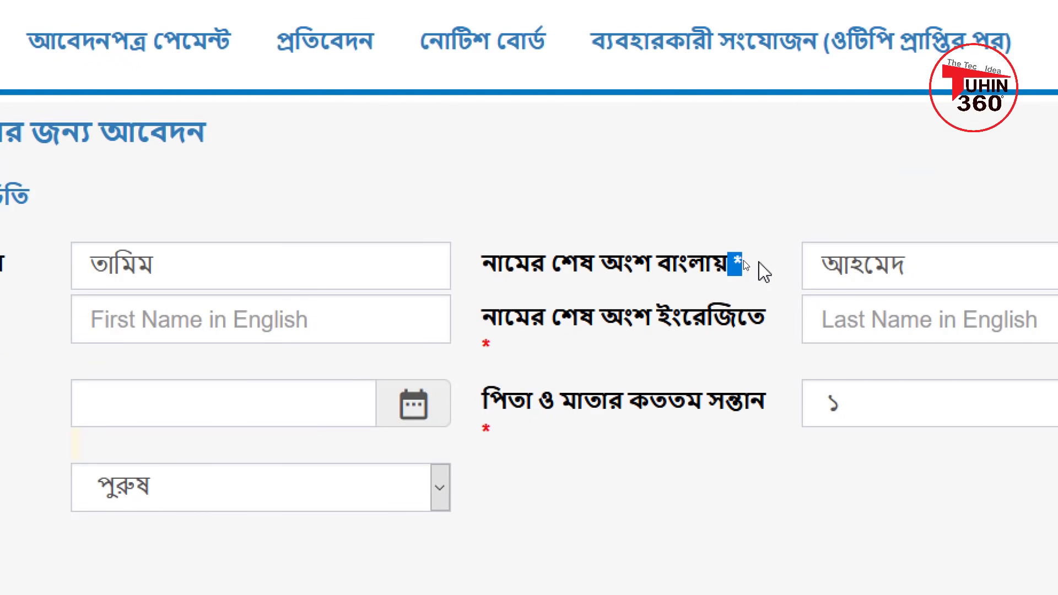
click(735, 241)
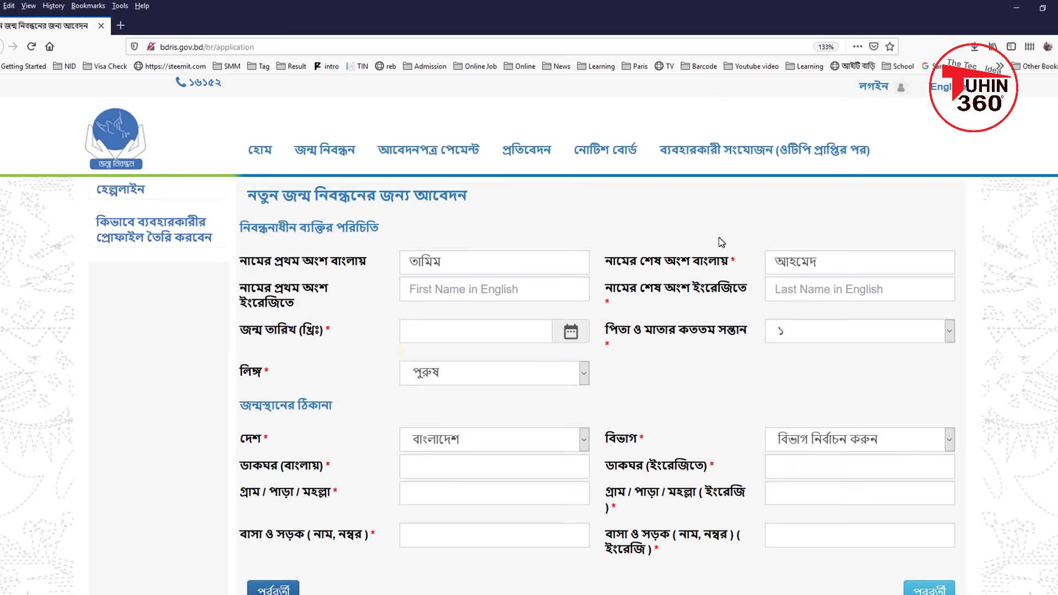
Step: Fill in the applicant's first name and last name in English from the saved entries
click(479, 290)
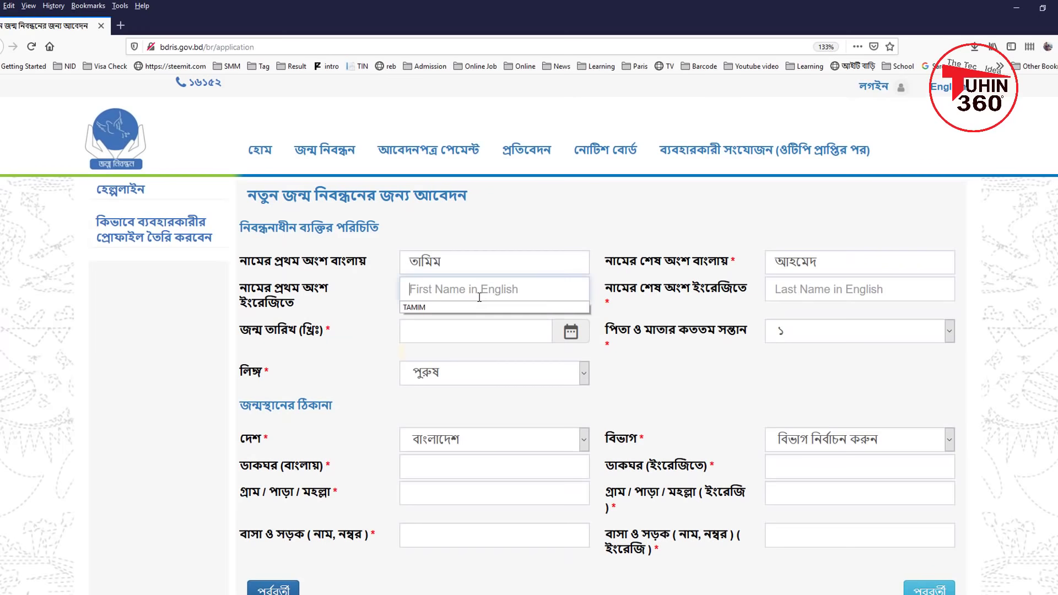
click(435, 310)
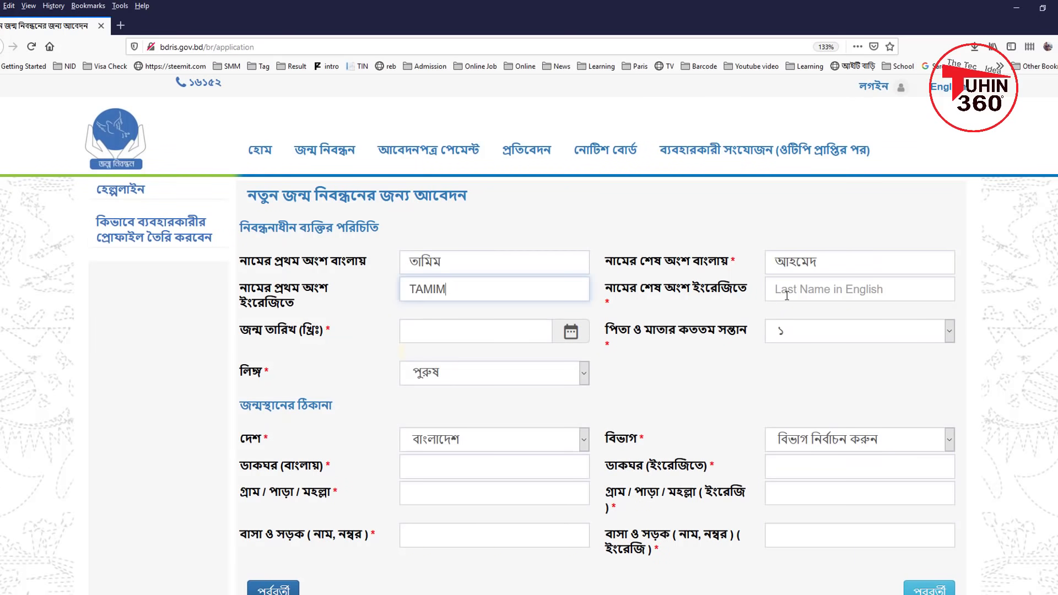
click(819, 293)
click(801, 306)
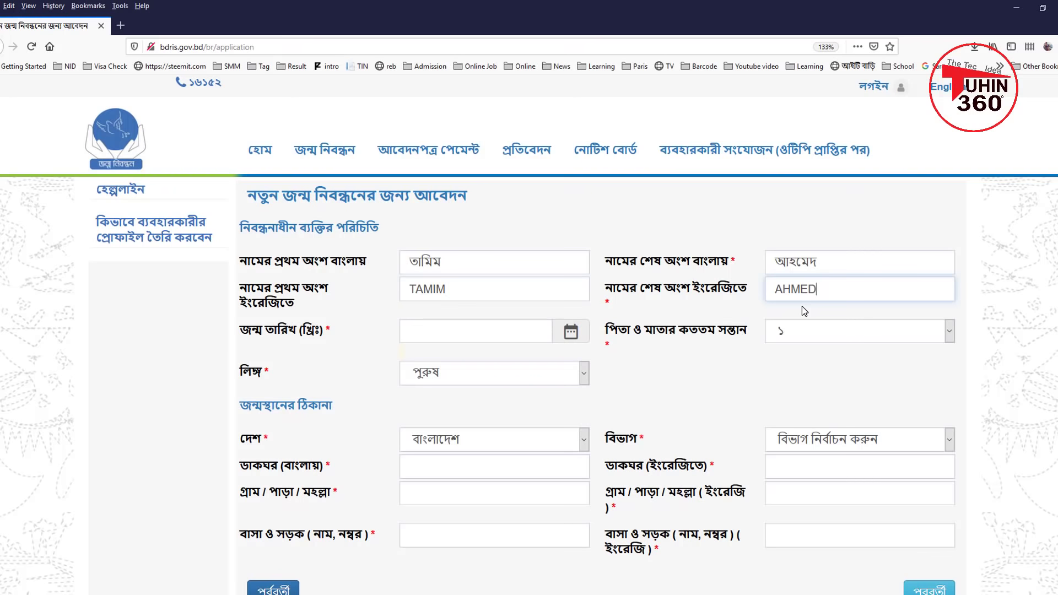
Step: Enter the applicant's date of birth and confirm that the required supporting documents are available
click(490, 333)
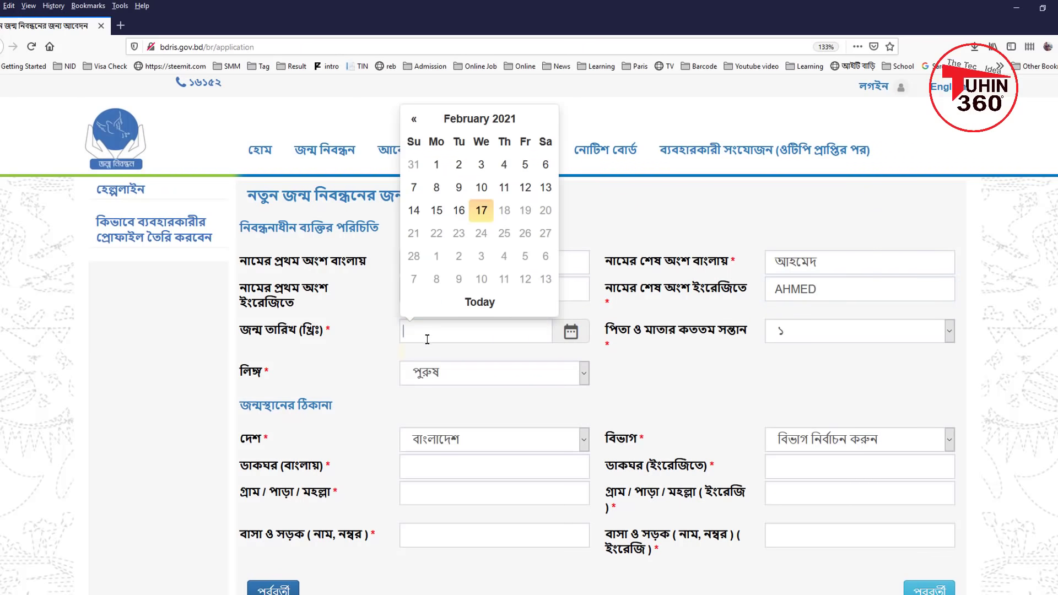
click(493, 118)
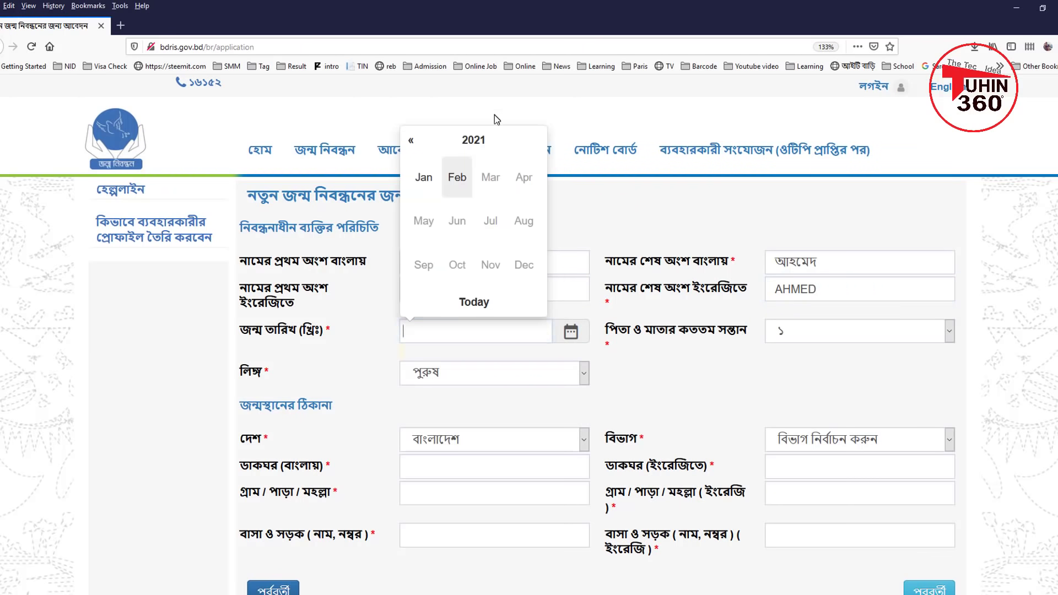
click(472, 139)
click(410, 141)
click(410, 141)
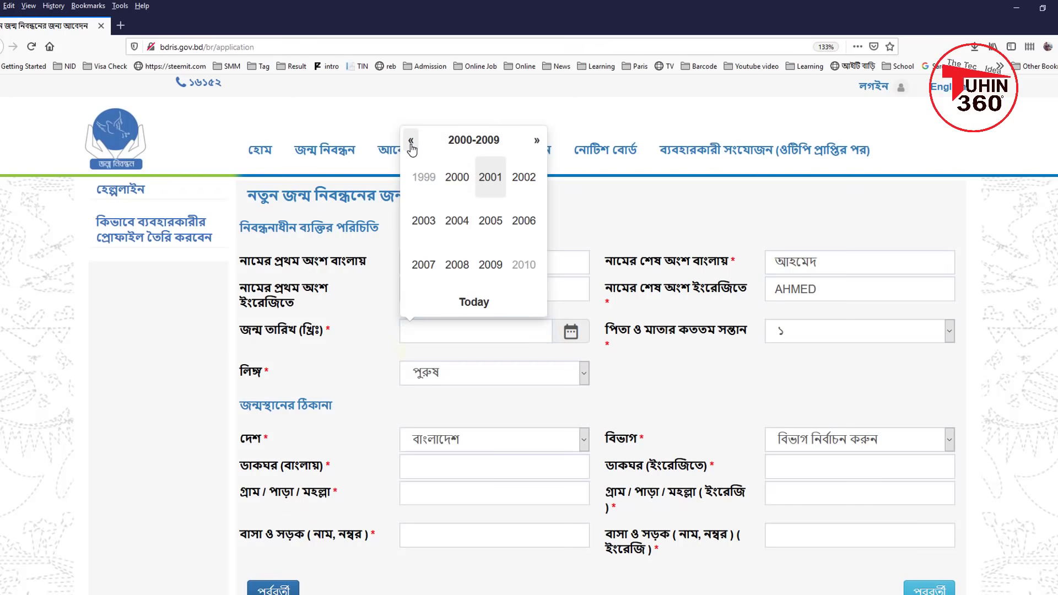
click(411, 141)
click(410, 141)
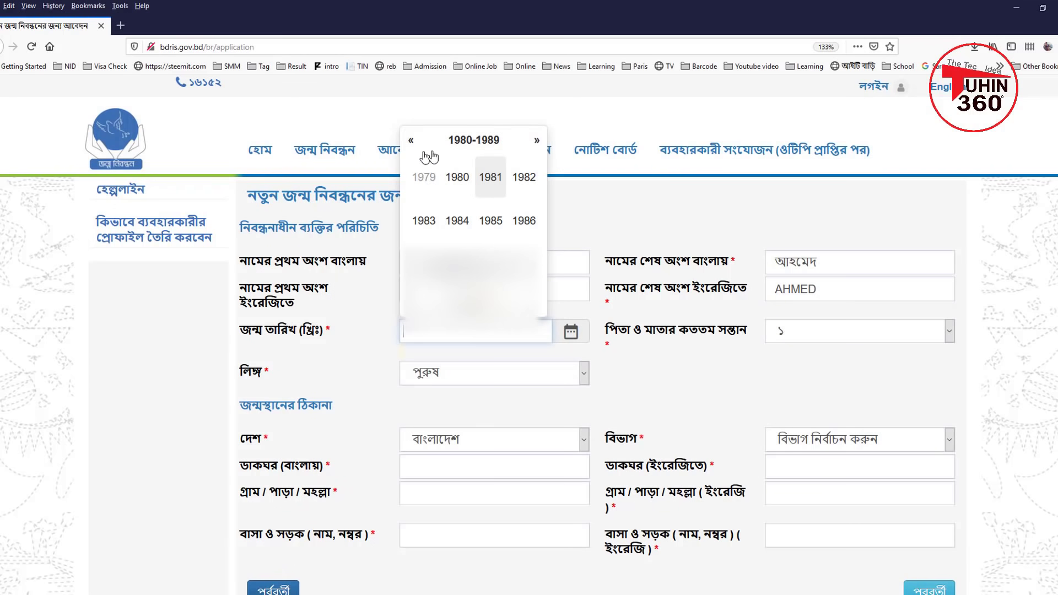
click(533, 141)
click(491, 221)
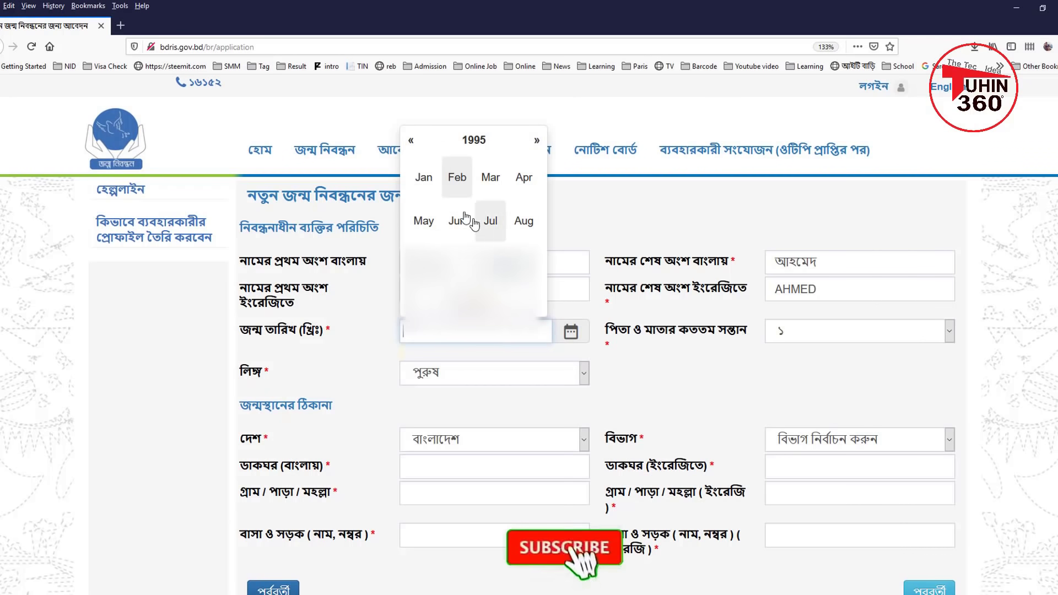
click(425, 182)
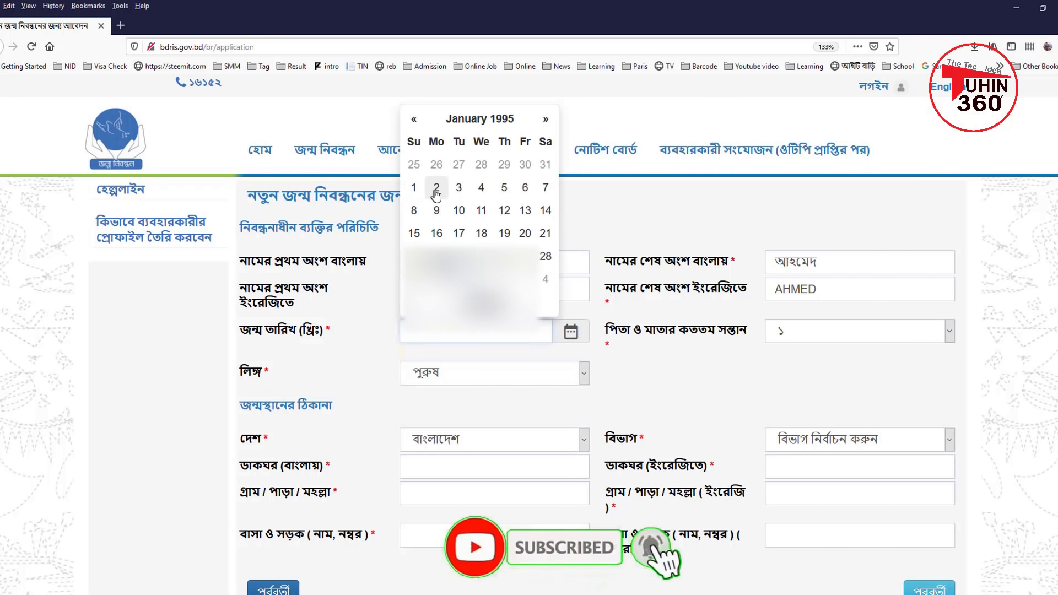
click(436, 188)
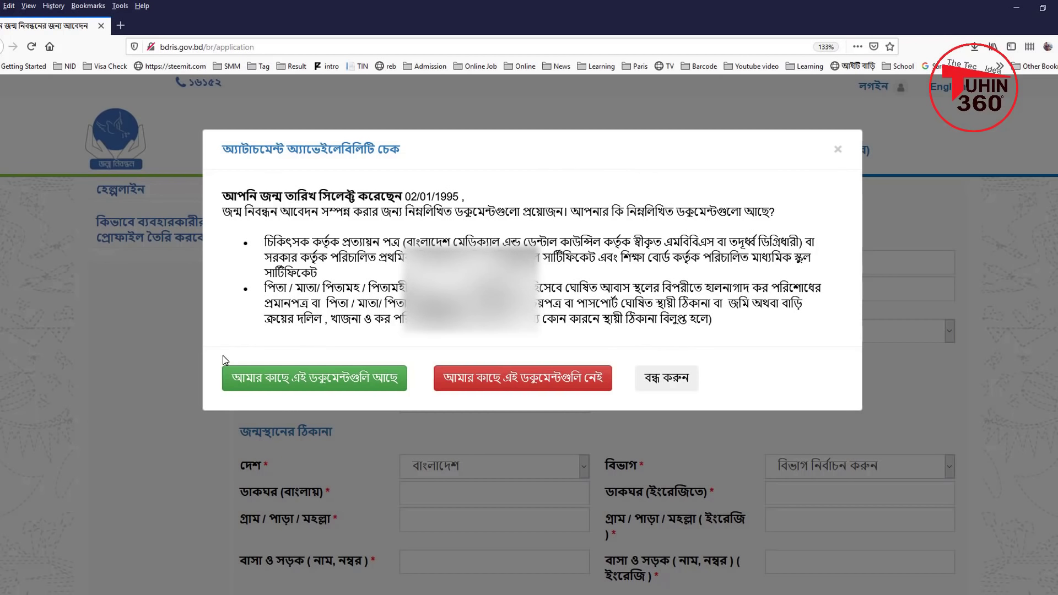
click(277, 379)
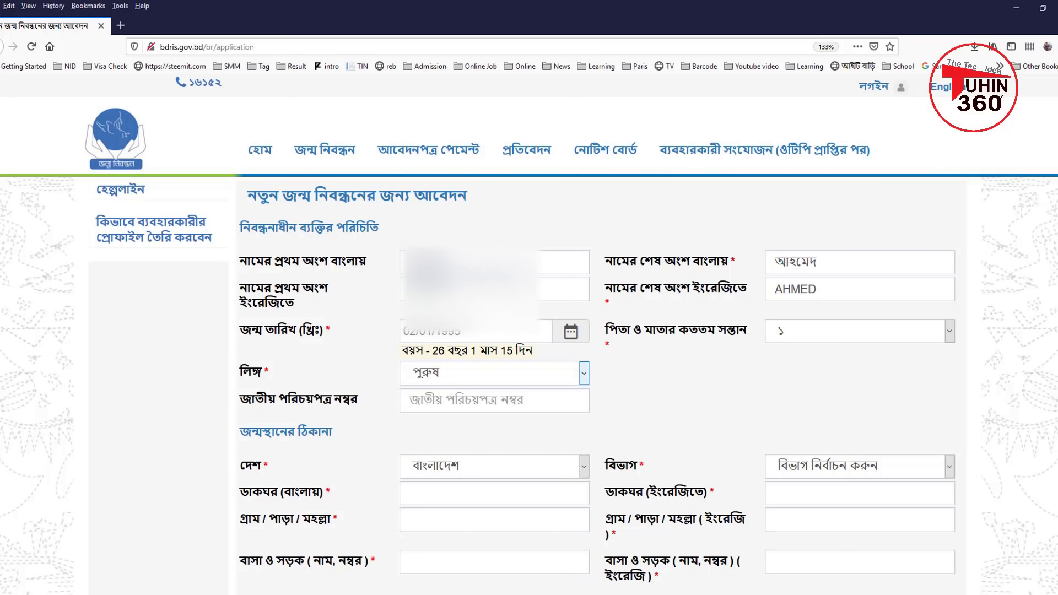
Step: Set the applicant's birth order among the parents' children to ৪ (4)
scroll(605, 248, down, 1)
drag(618, 281, 740, 284)
click(797, 289)
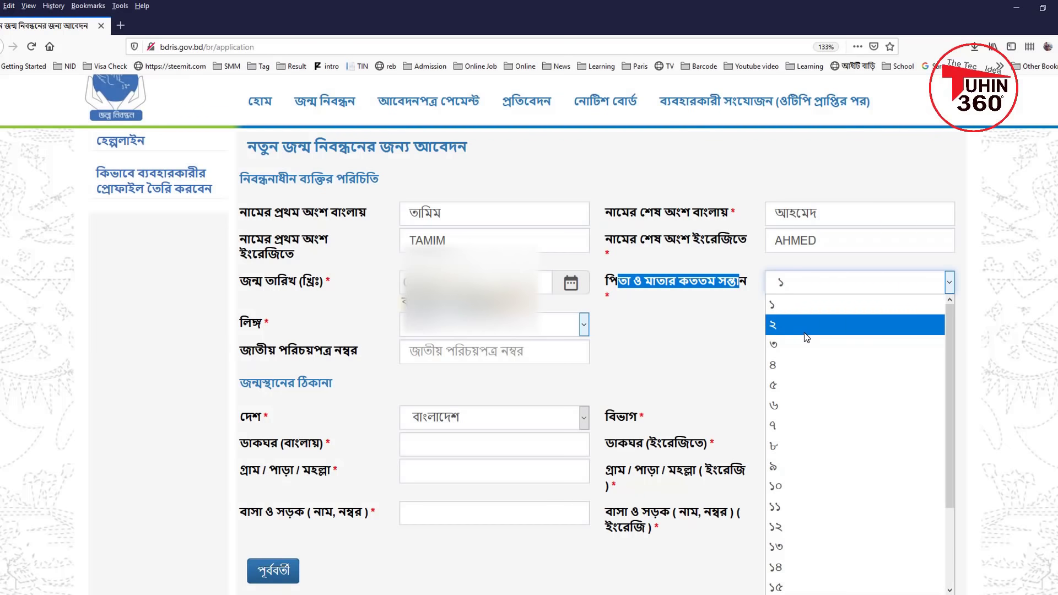
click(791, 370)
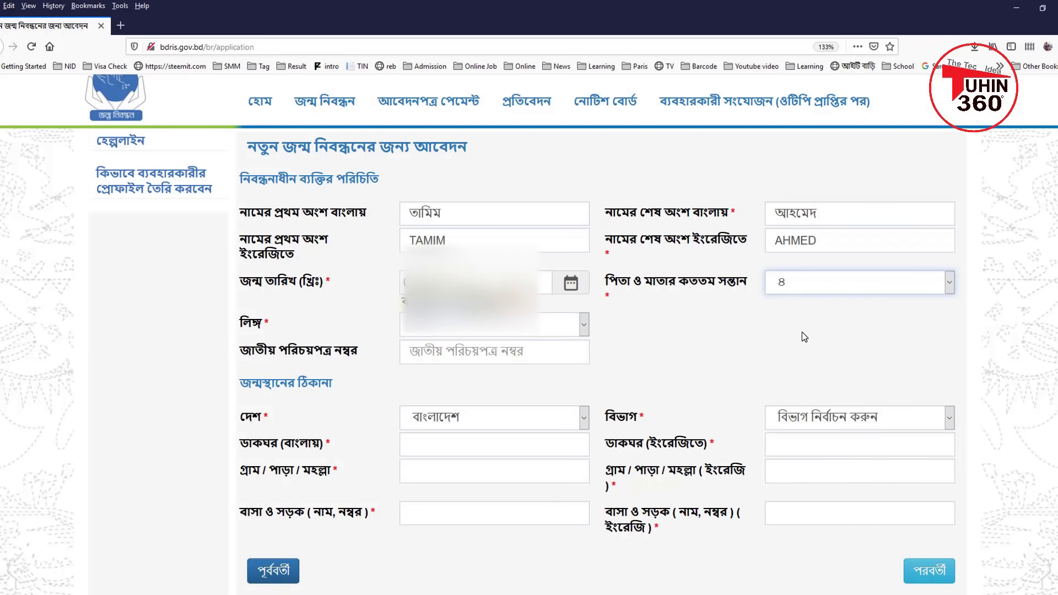
click(813, 286)
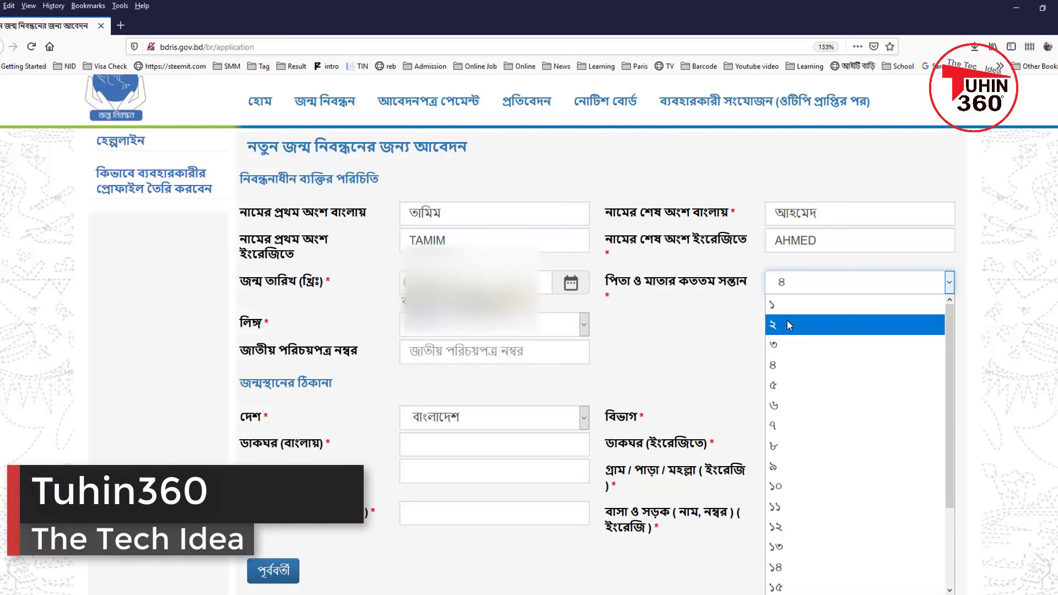
click(830, 282)
click(830, 282)
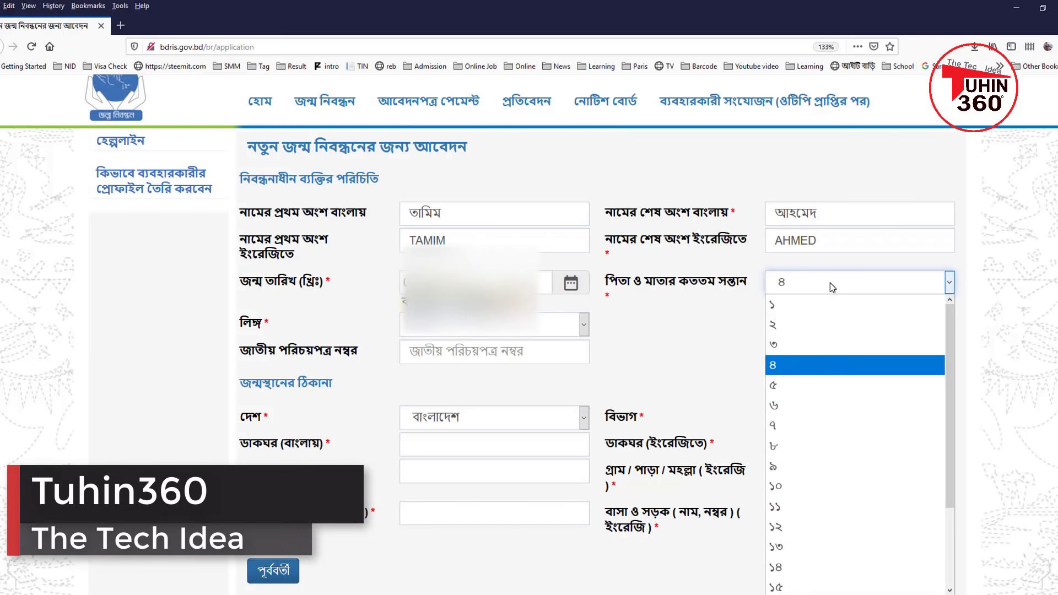
click(783, 366)
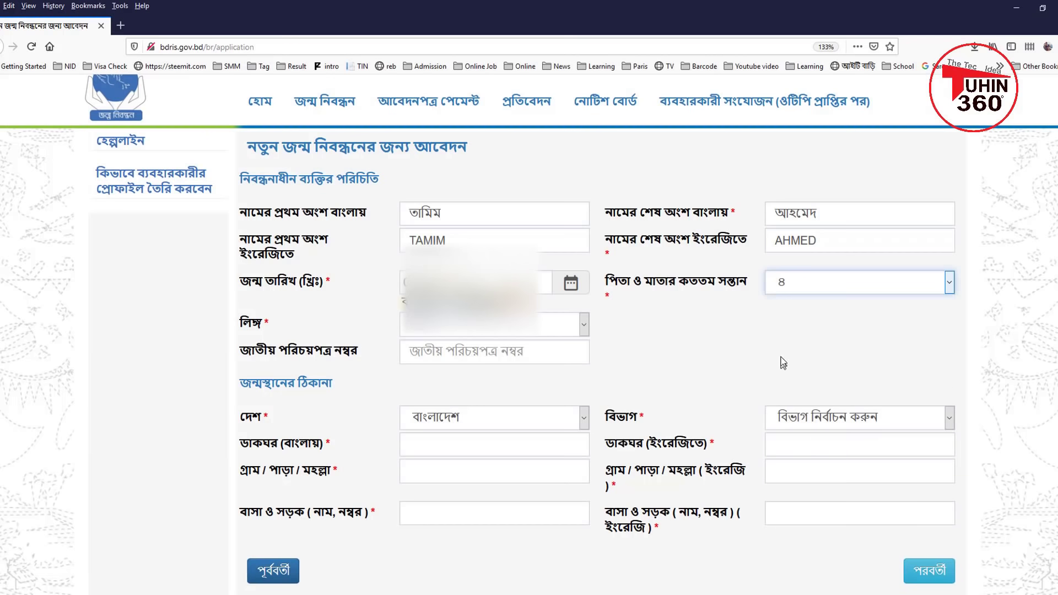
click(748, 343)
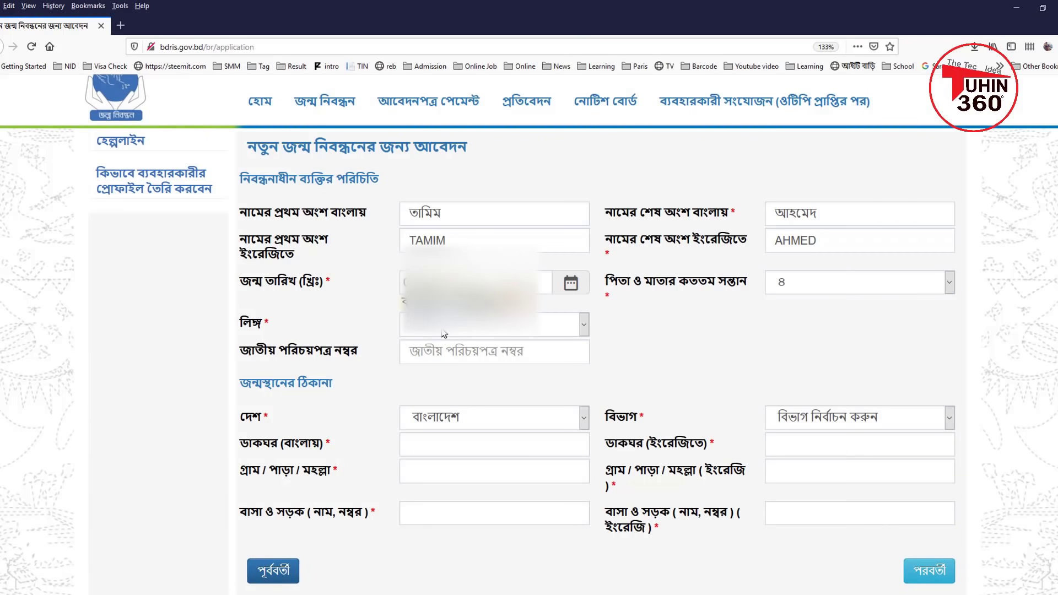
click(444, 333)
click(444, 345)
click(457, 351)
click(508, 371)
scroll(615, 265, down, 2)
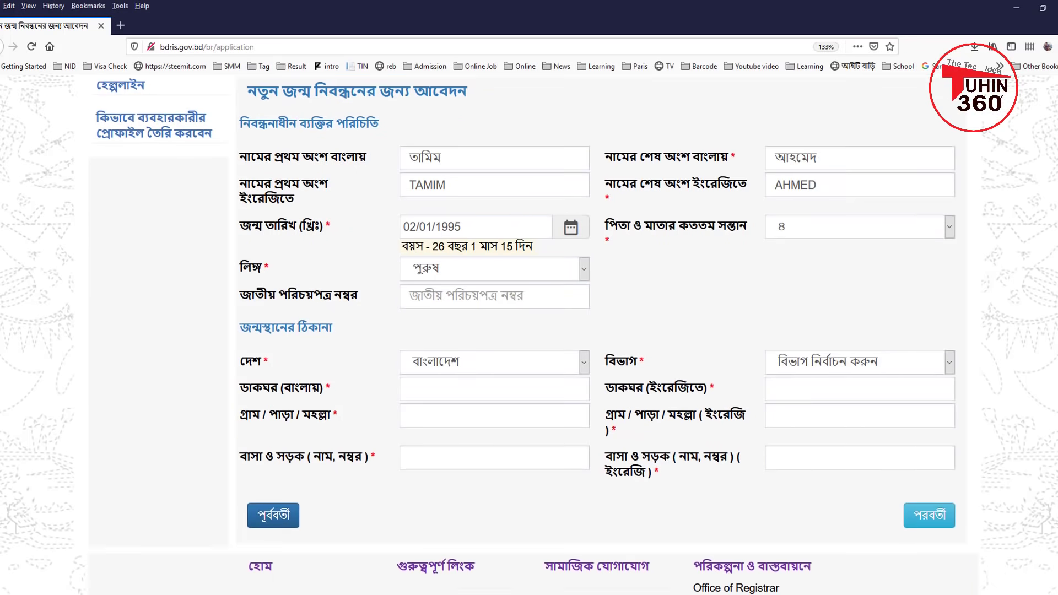
click(468, 301)
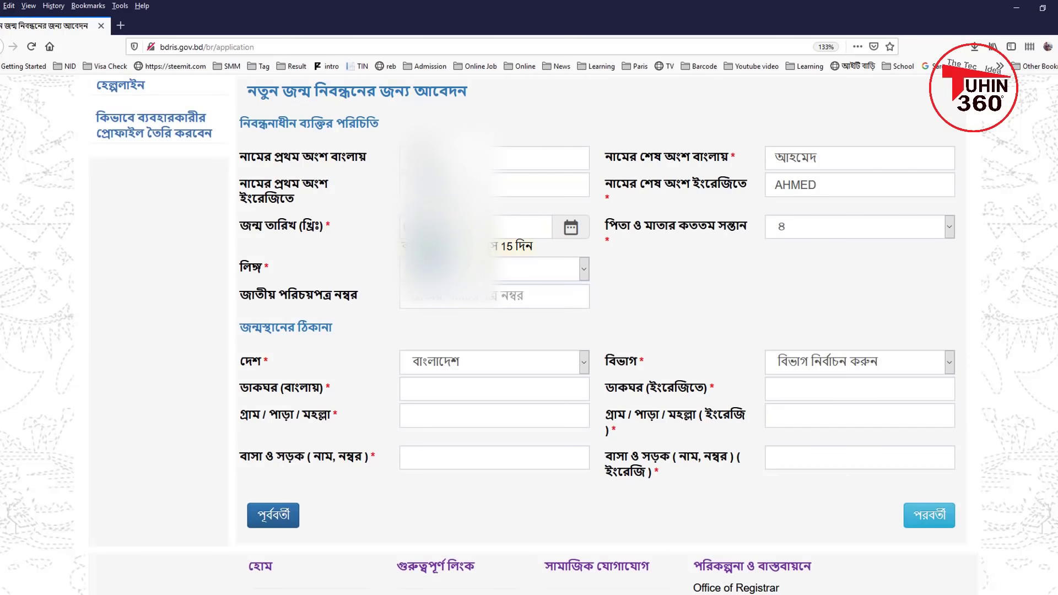
click(429, 309)
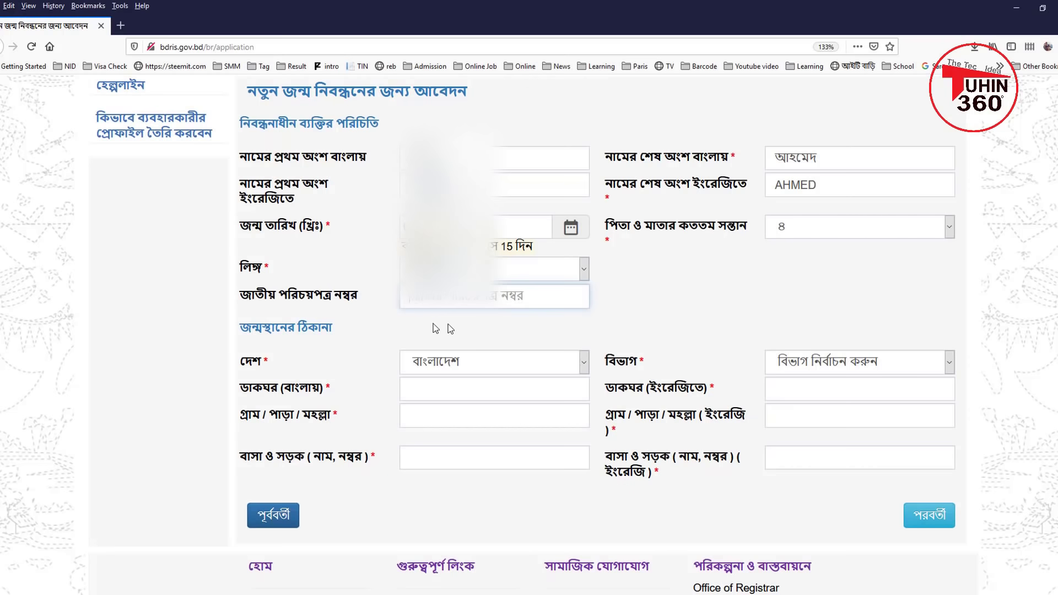
Step: Select ঢাকা বিভাগ as the birthplace division and শরীয়তপুর as its district
scroll(627, 284, down, 1)
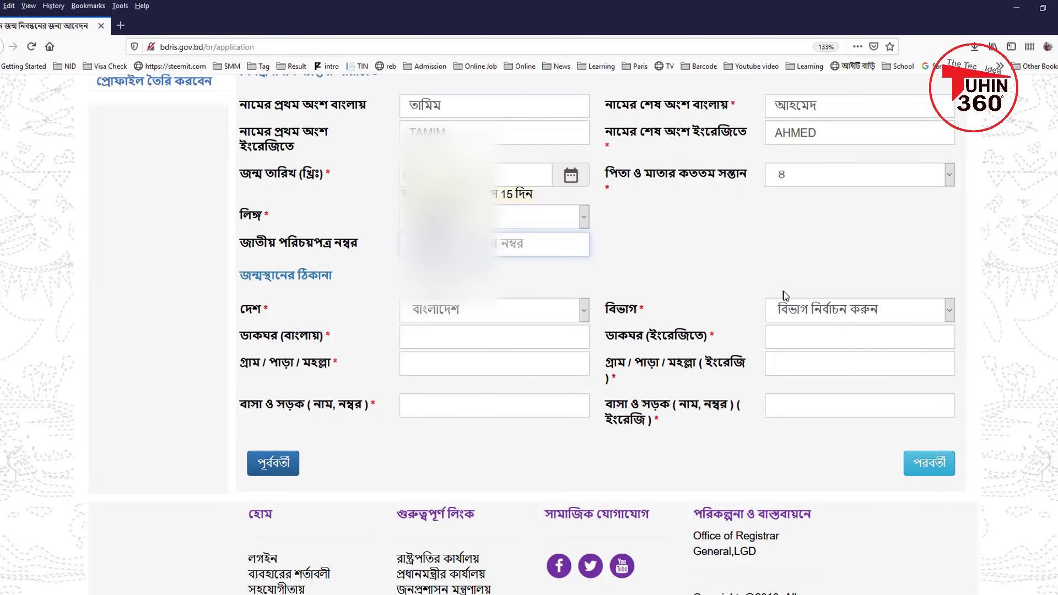
click(810, 314)
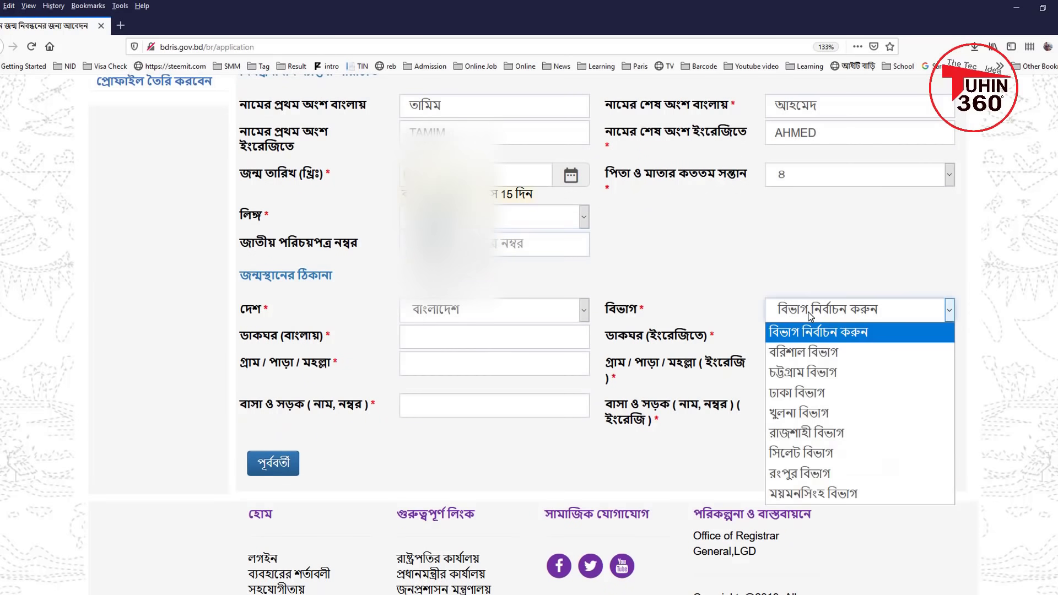
click(823, 392)
click(470, 340)
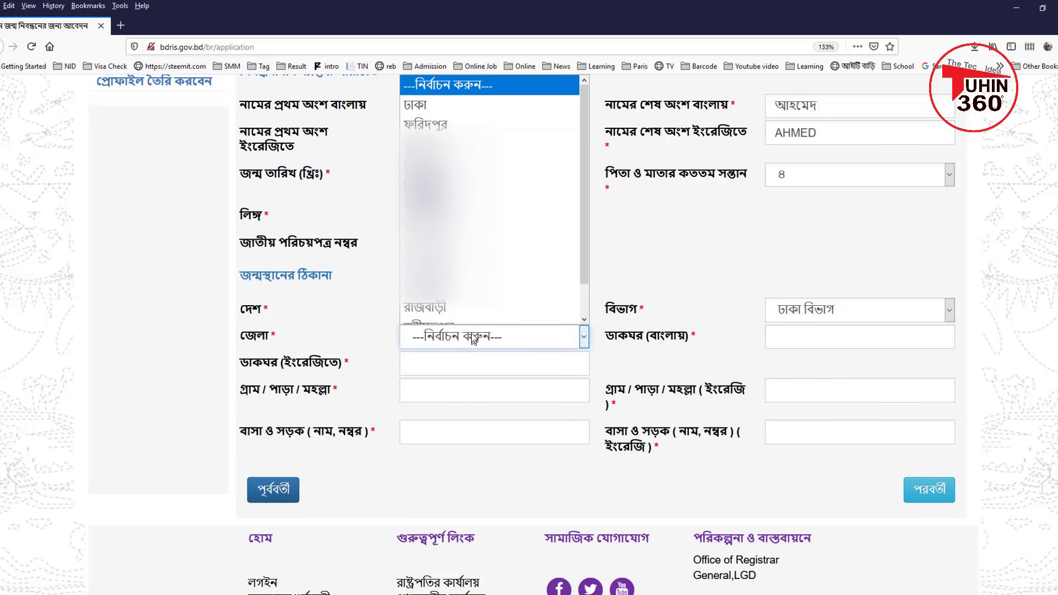
click(468, 307)
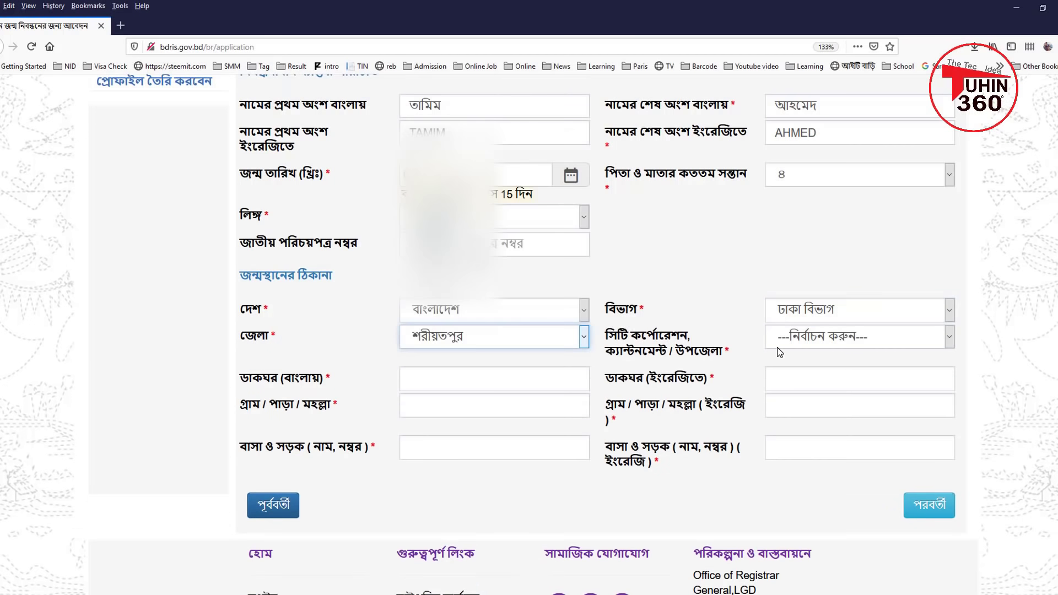
Step: Select the upazila, union and ward for the birthplace address
click(808, 343)
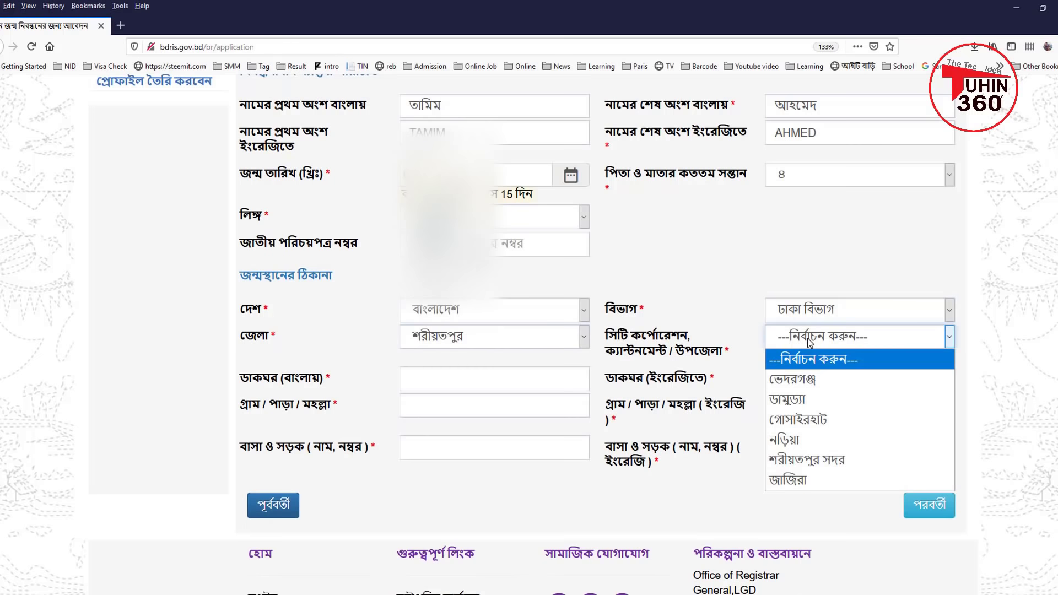
click(819, 382)
click(441, 380)
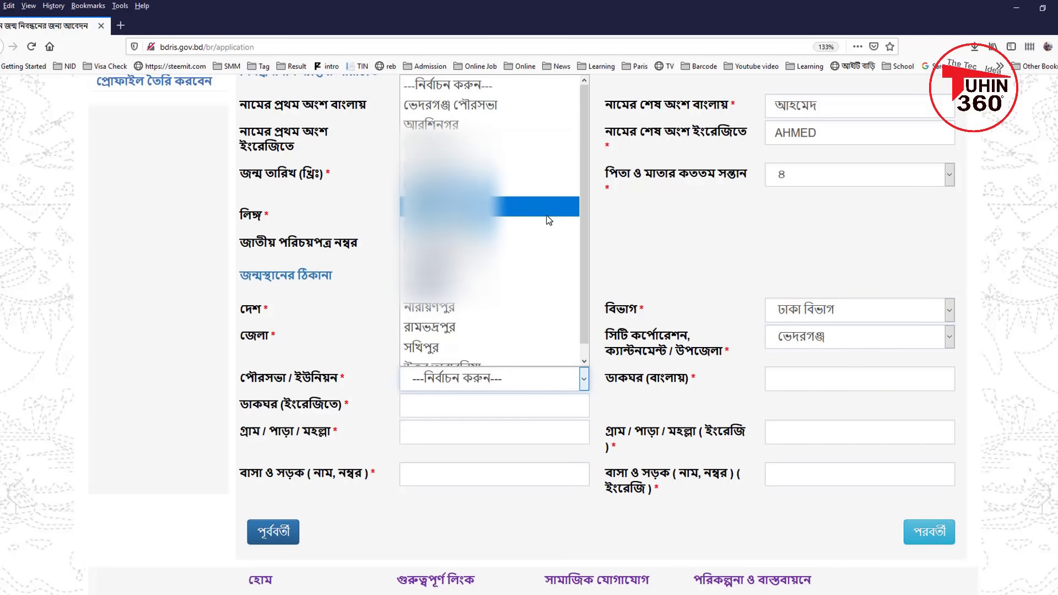
click(551, 244)
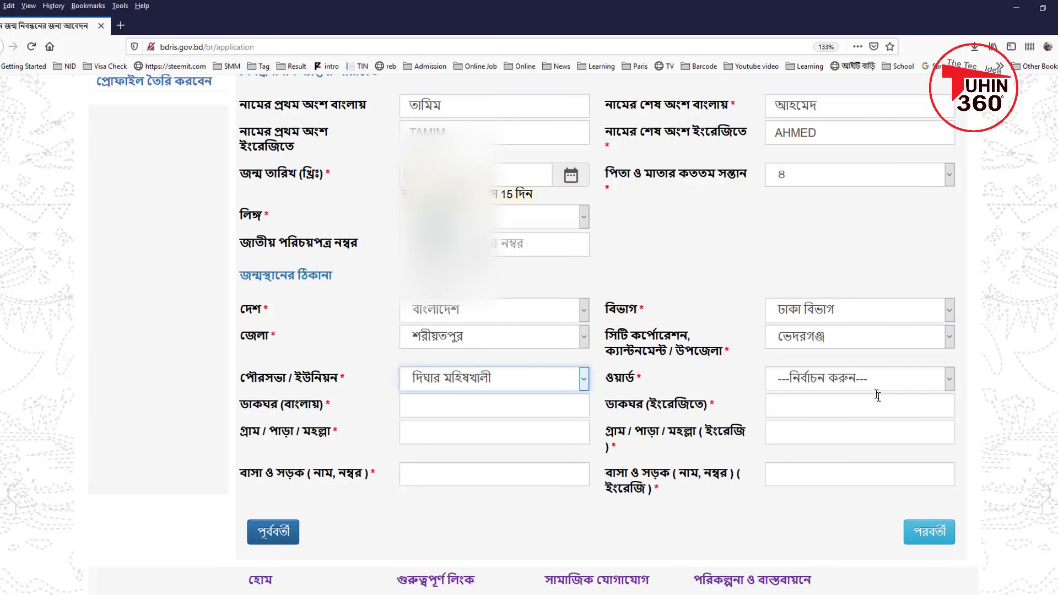
click(861, 380)
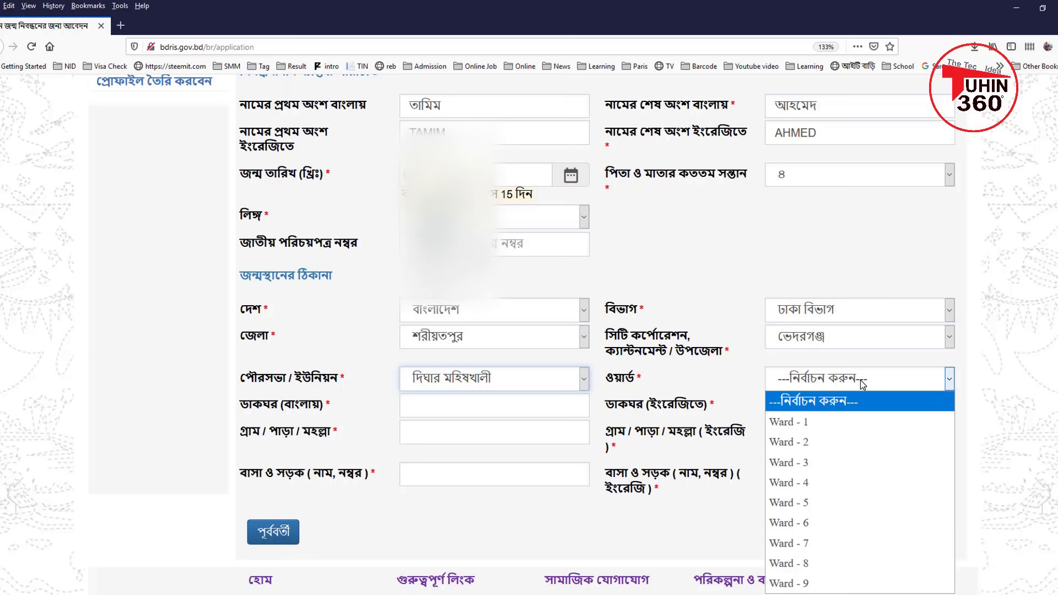
click(886, 463)
Step: Fill in the birthplace post office in Bangla and in English from the saved entries
click(518, 403)
click(485, 419)
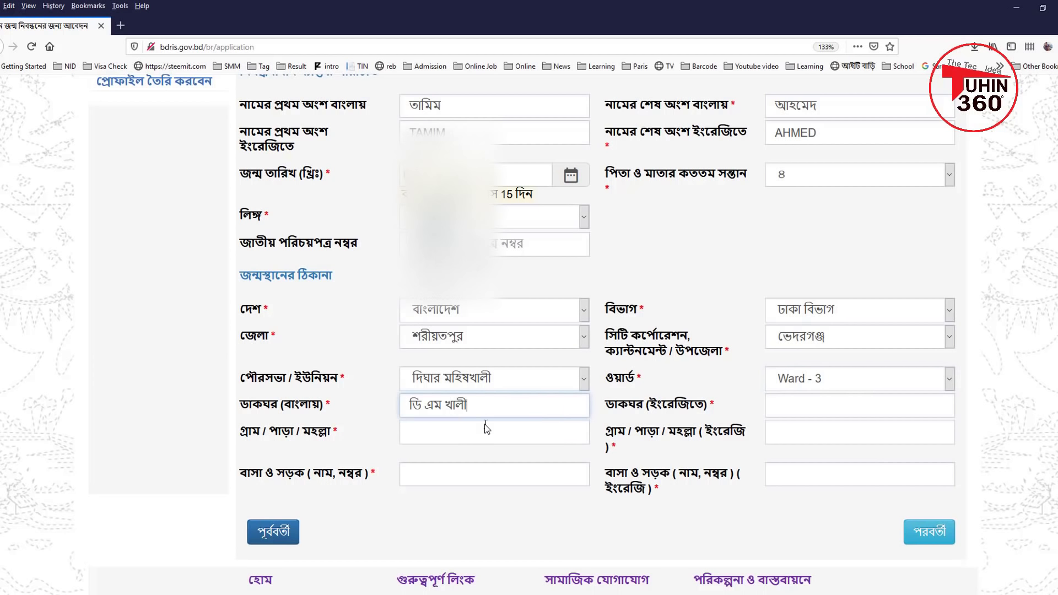
click(483, 408)
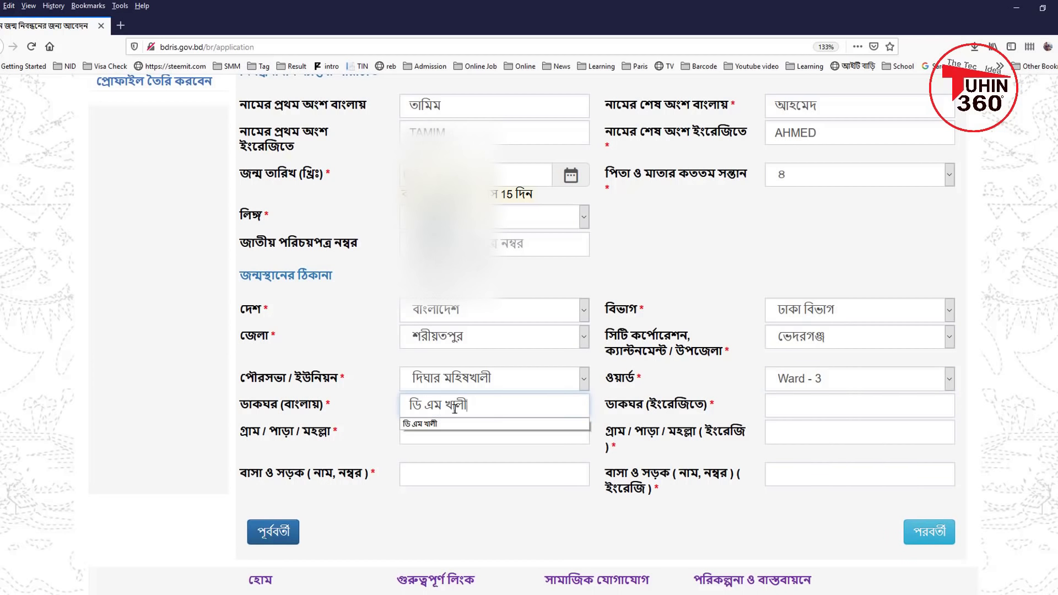
click(777, 406)
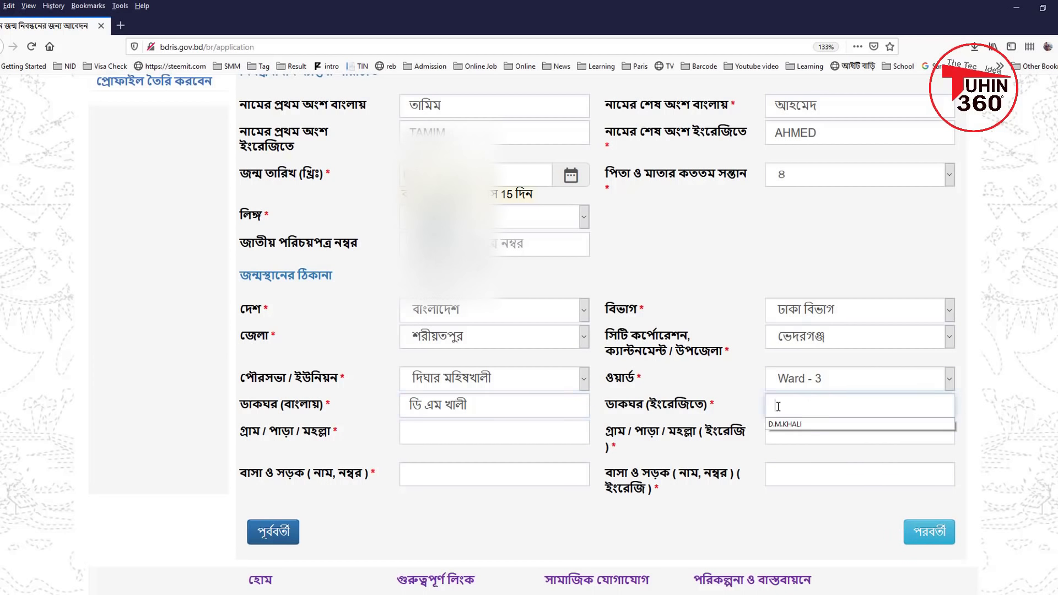
click(794, 424)
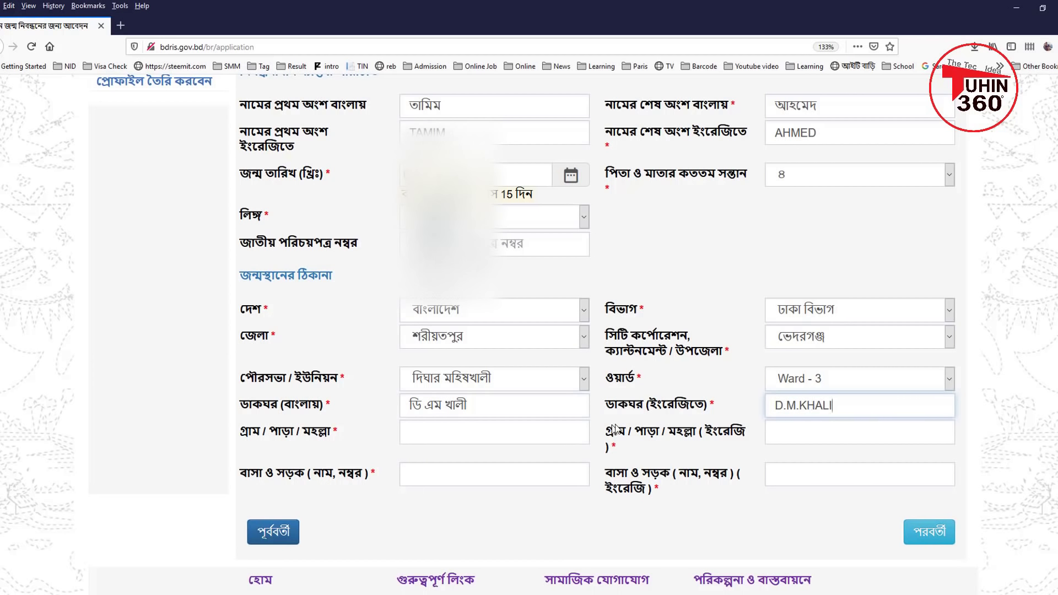
drag(618, 407, 668, 408)
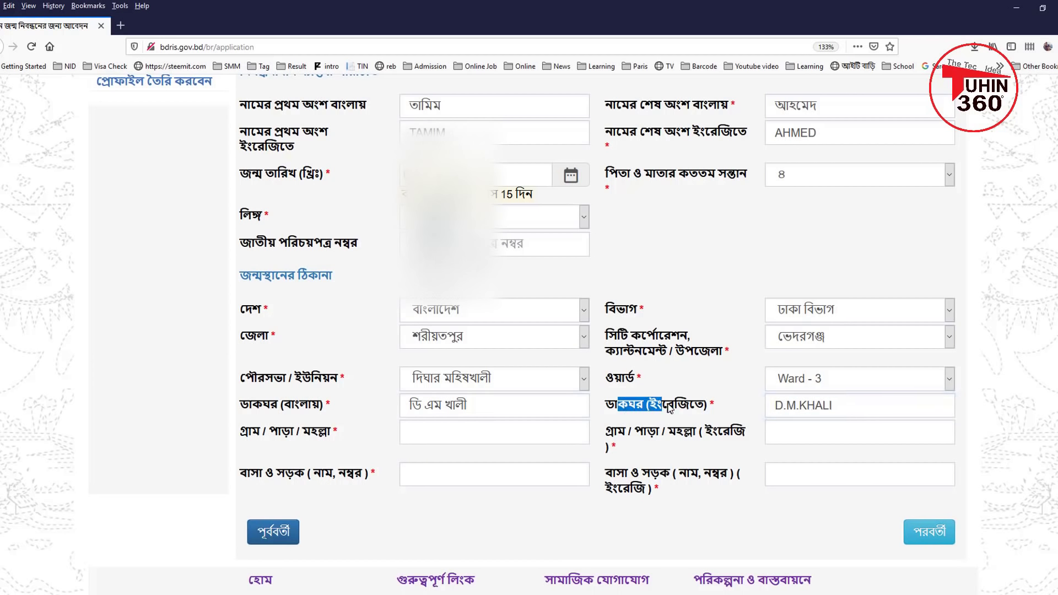
Step: Enter the birthplace village name in Bangla and in English
click(429, 434)
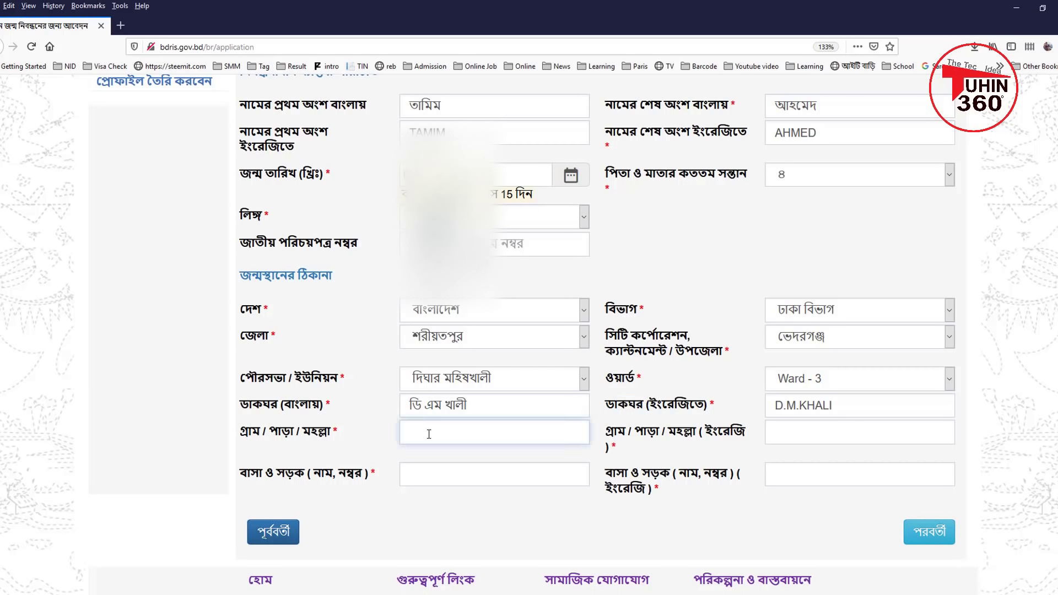
text(িব)
key(BackSpace)
key(BackSpace)
text(মাঝি কান্দি)
click(827, 433)
text(MAZI KANDI)
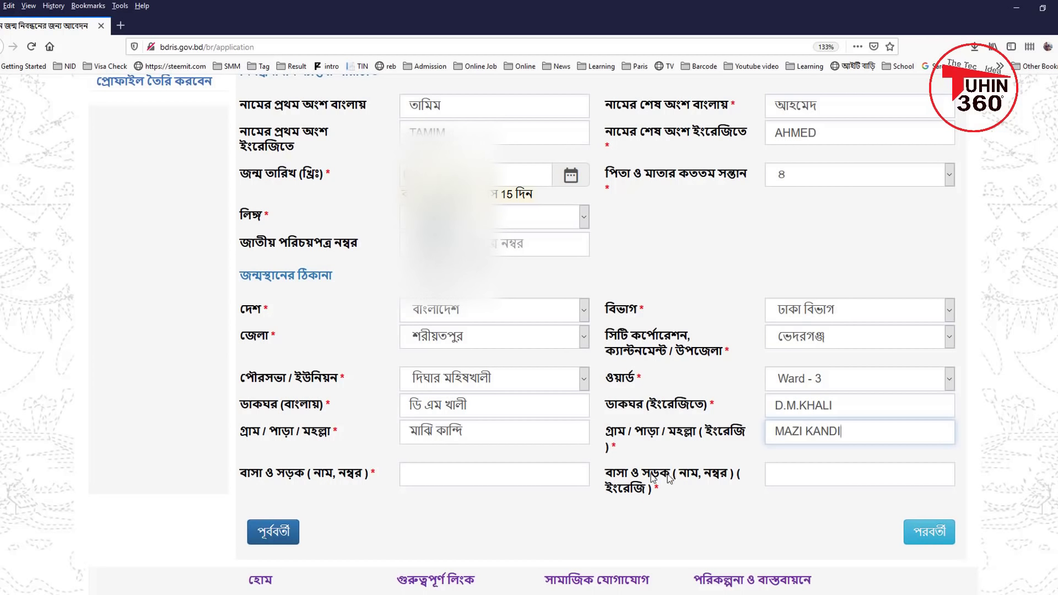
Step: Enter "-" for the birthplace house and road in both Bangla and English, and continue to the parents' information page
click(431, 472)
text(012)
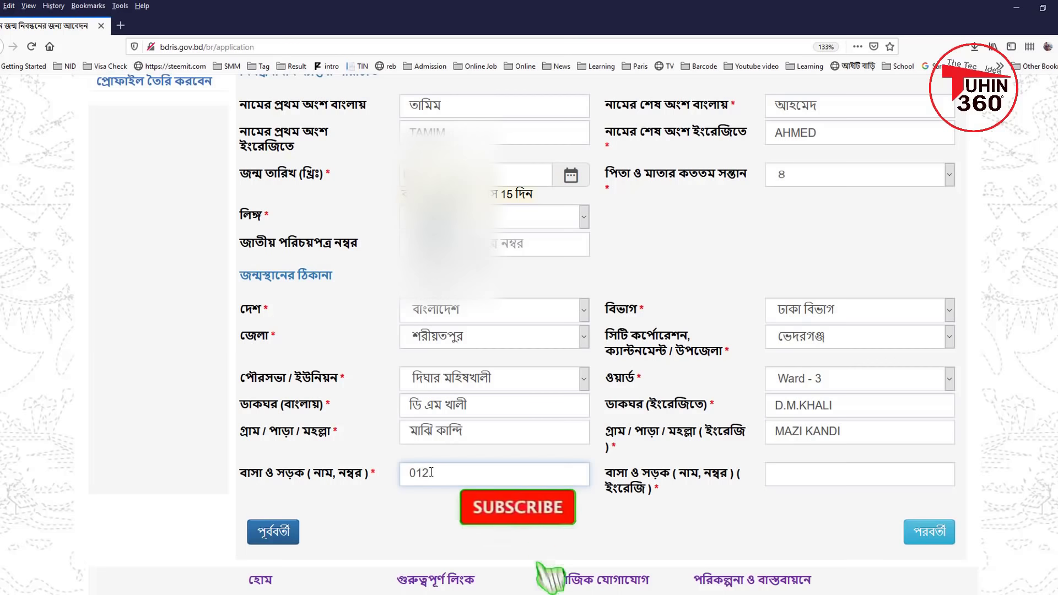
key(BackSpace)
key(BackSpace)
key(BackSpace)
text(-)
click(835, 477)
text(-)
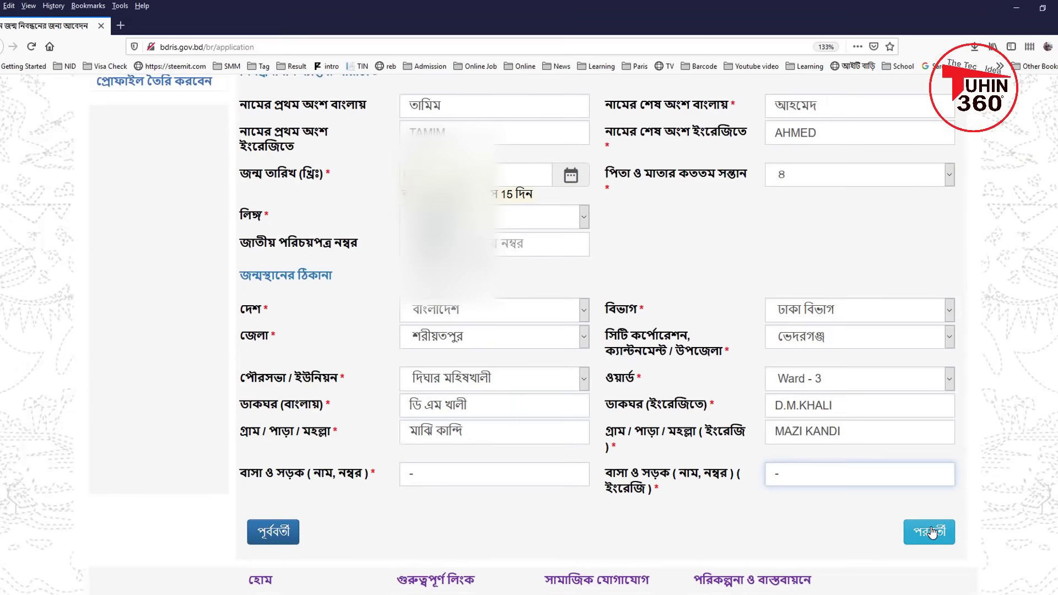
click(931, 529)
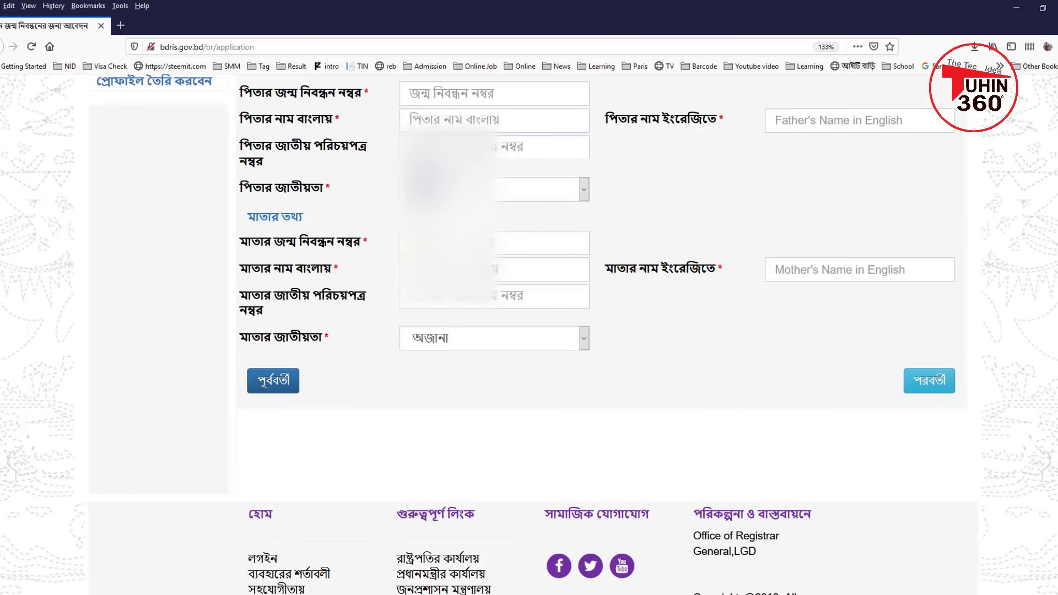
Step: Paste the father's national ID number into the father's information section, leaving his birth registration number blank
scroll(931, 533, up, 3)
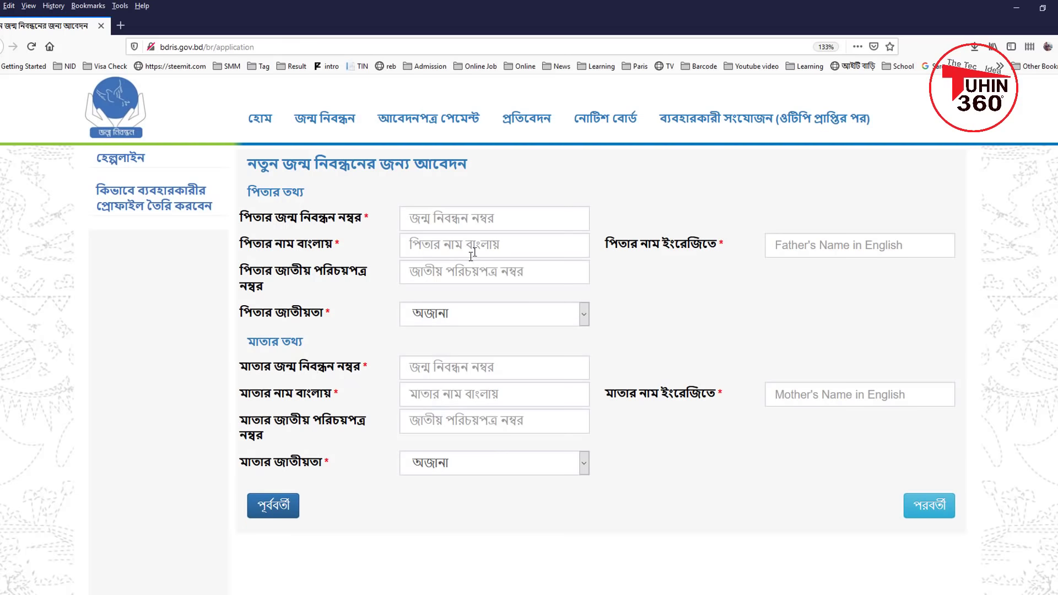
click(468, 219)
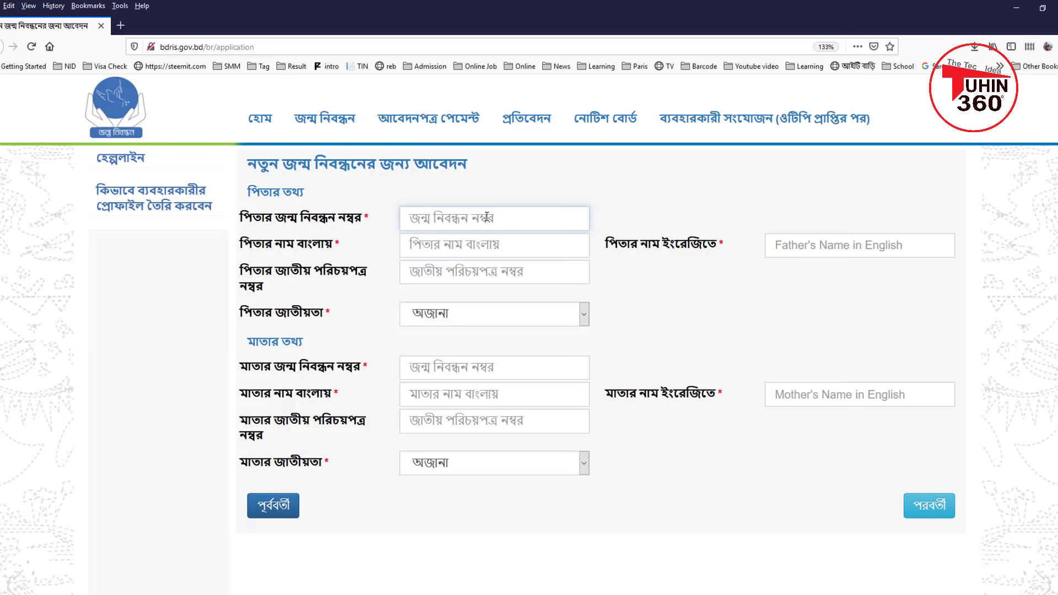
click(431, 241)
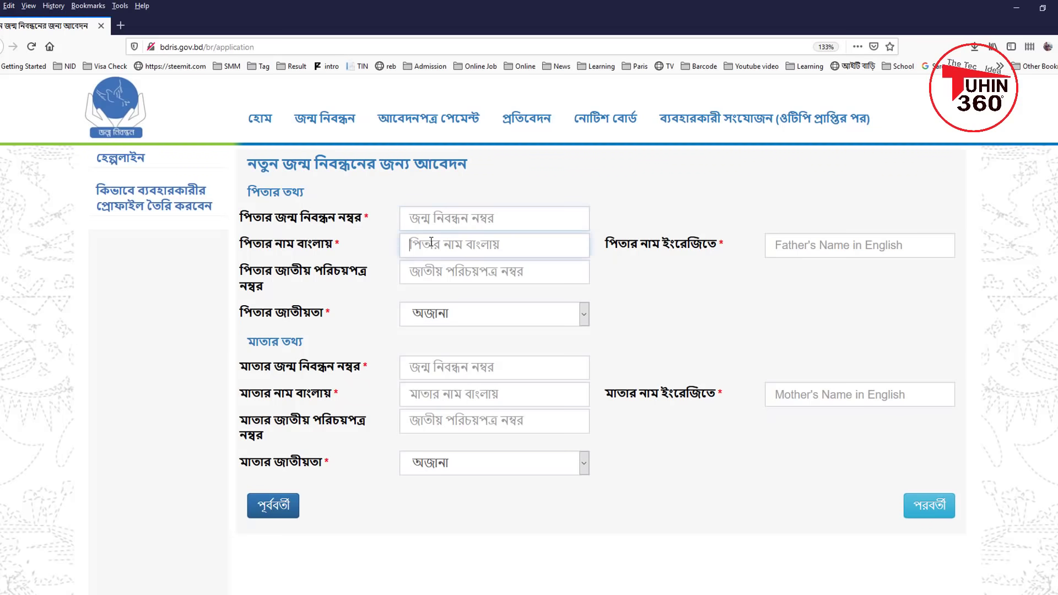
click(471, 222)
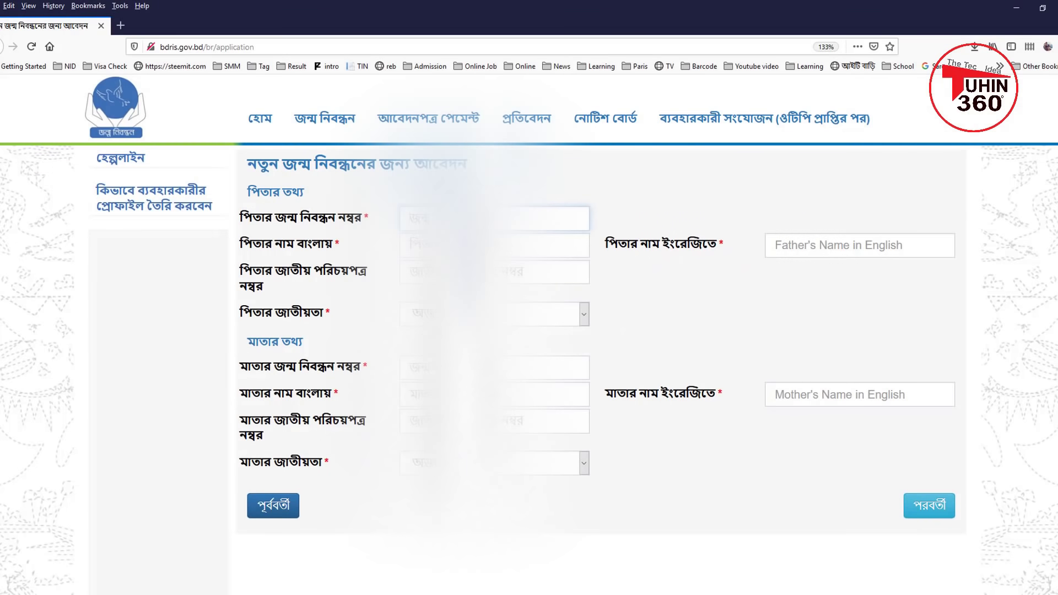
click(494, 272)
key(ctrl+v)
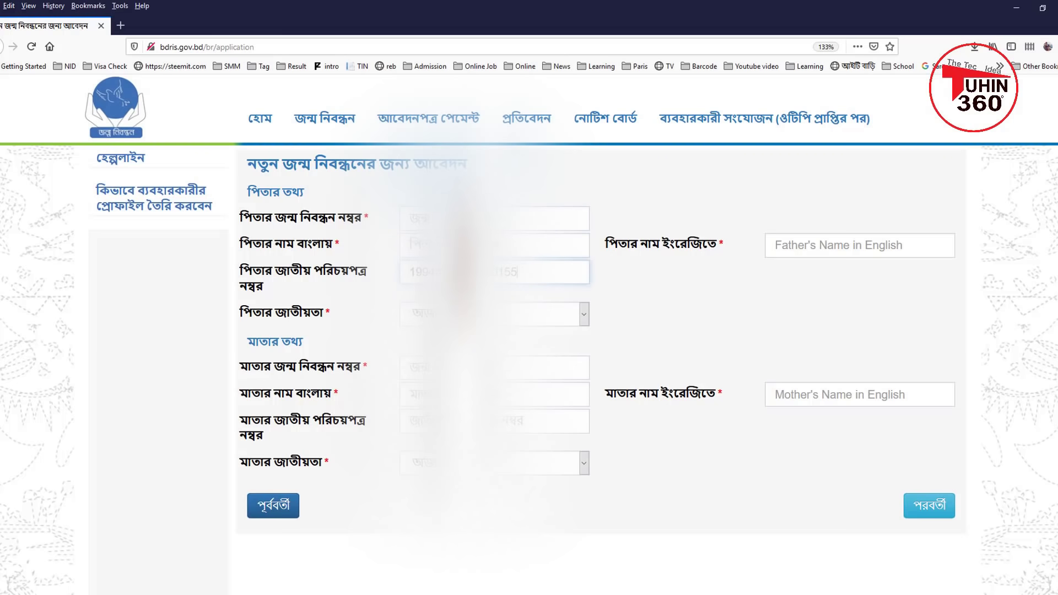
Step: Fill in the father's name in English and in Bangla, and select his nationality
click(420, 250)
click(797, 247)
click(799, 260)
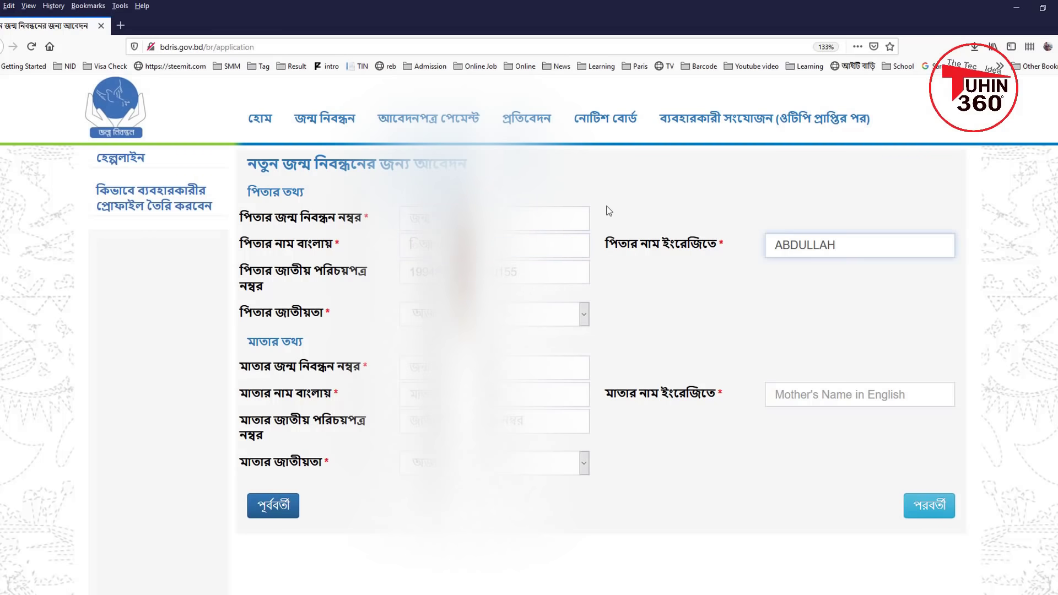
click(419, 245)
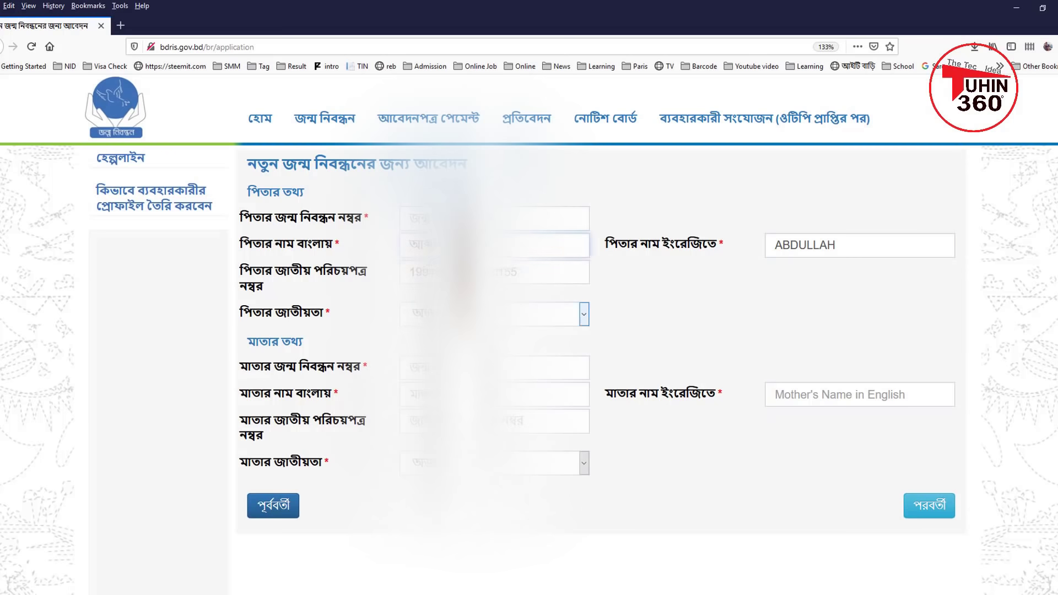
click(583, 314)
key(Down)
key(Return)
Step: Enter the mother's national ID number in the mother's information section, leaving her birth registration number blank
click(419, 367)
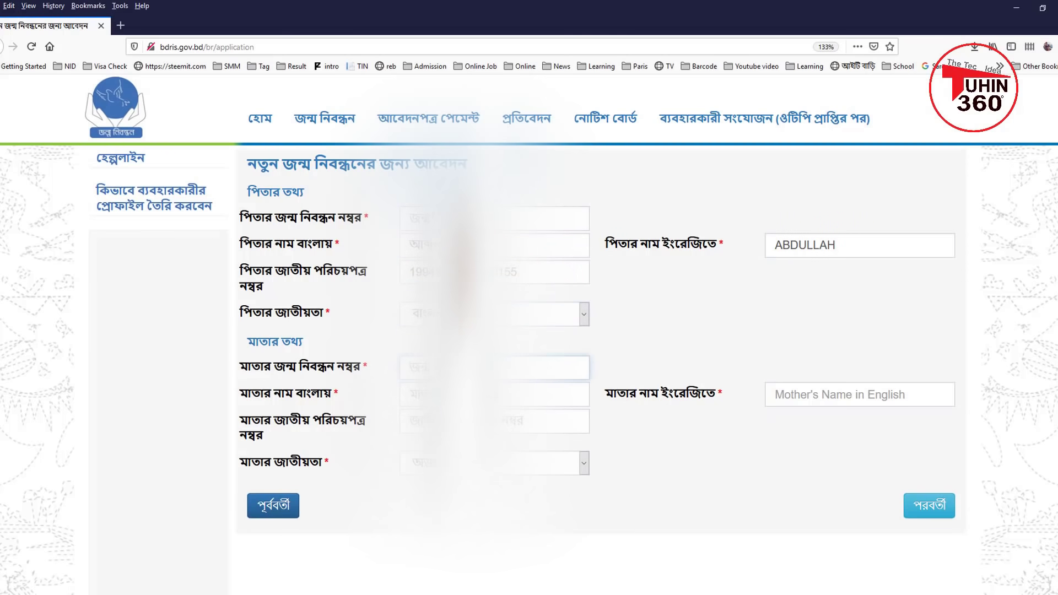
click(409, 421)
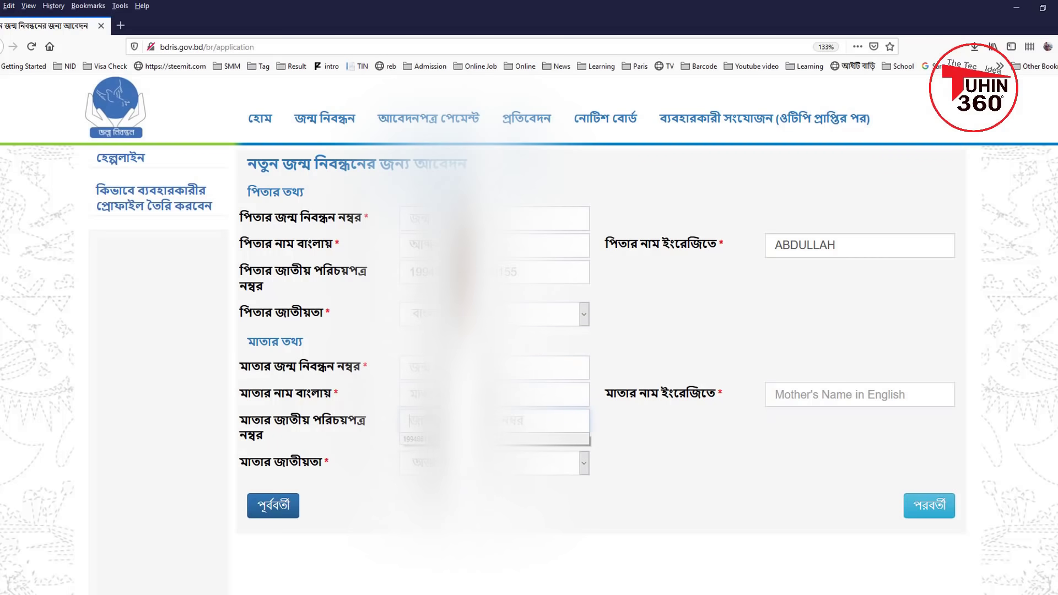
key(Down)
key(Return)
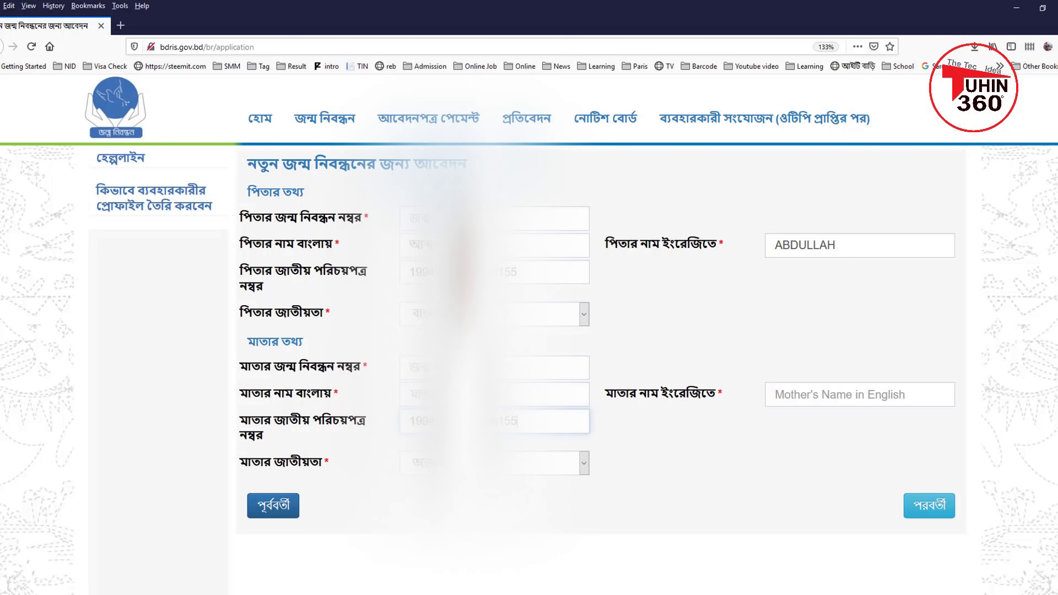
Step: Fill in the mother's name in Bangla
click(419, 398)
double_click(411, 394)
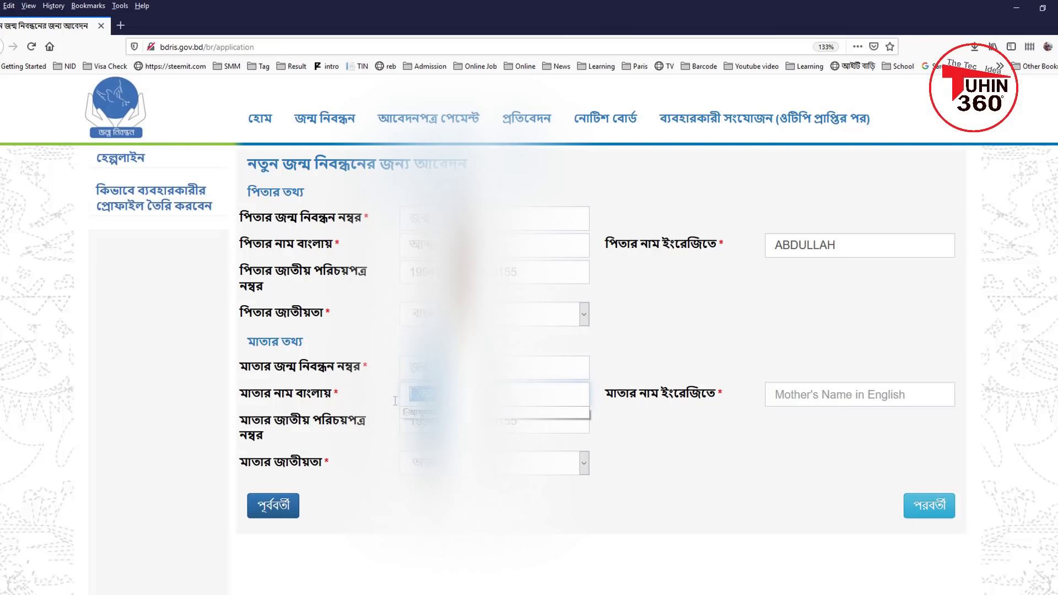
text(মা)
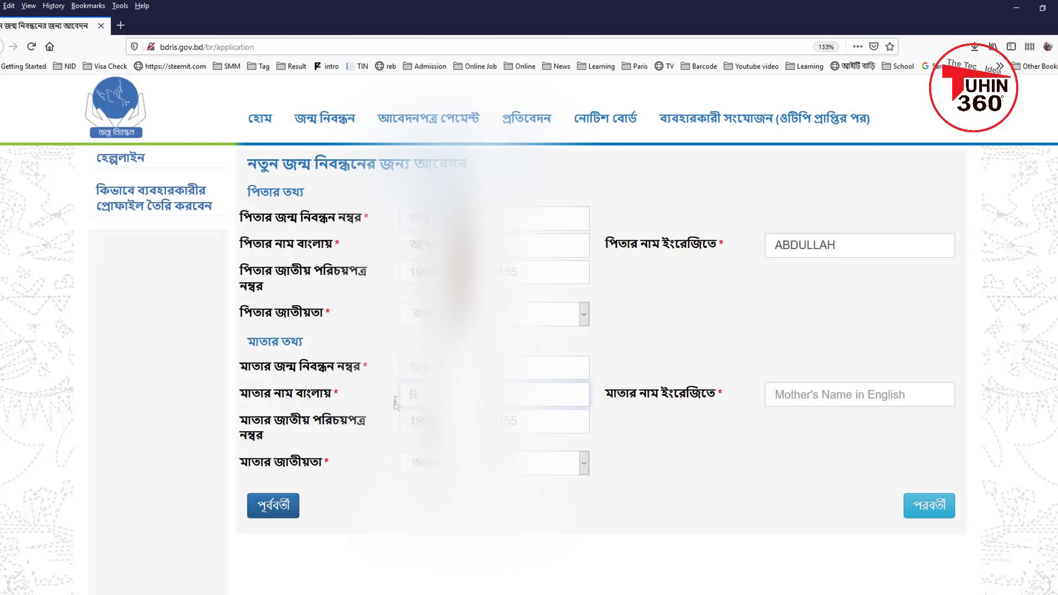
text(মা)
key(Tab)
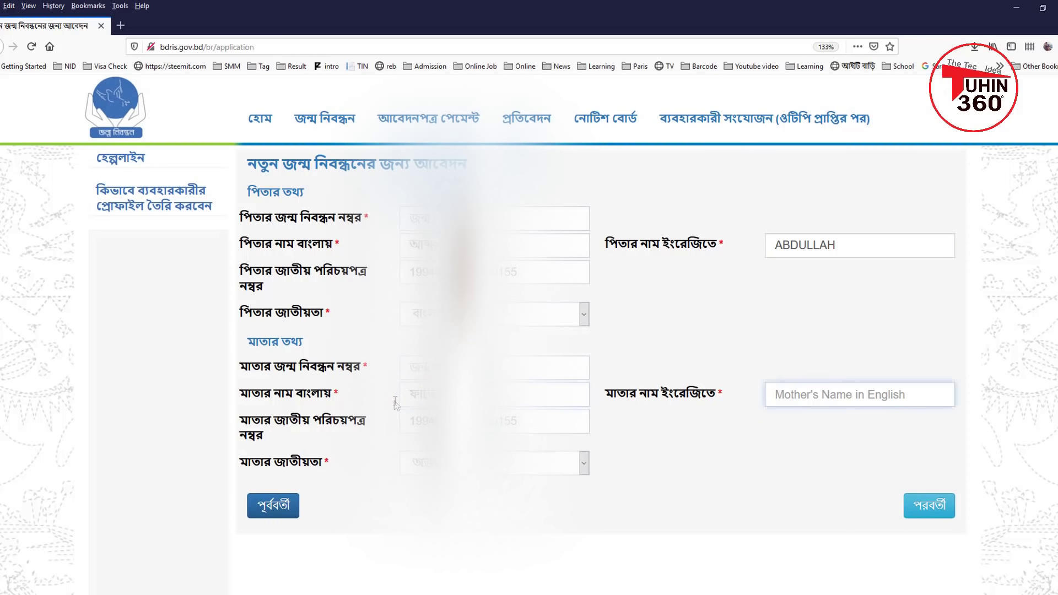
Step: Fill in the mother's name in English and set her nationality to বাংলাদেশী
text(পিত্র)
key(BackSpace)
key(BackSpace)
key(BackSpace)
key(BackSpace)
key(BackSpace)
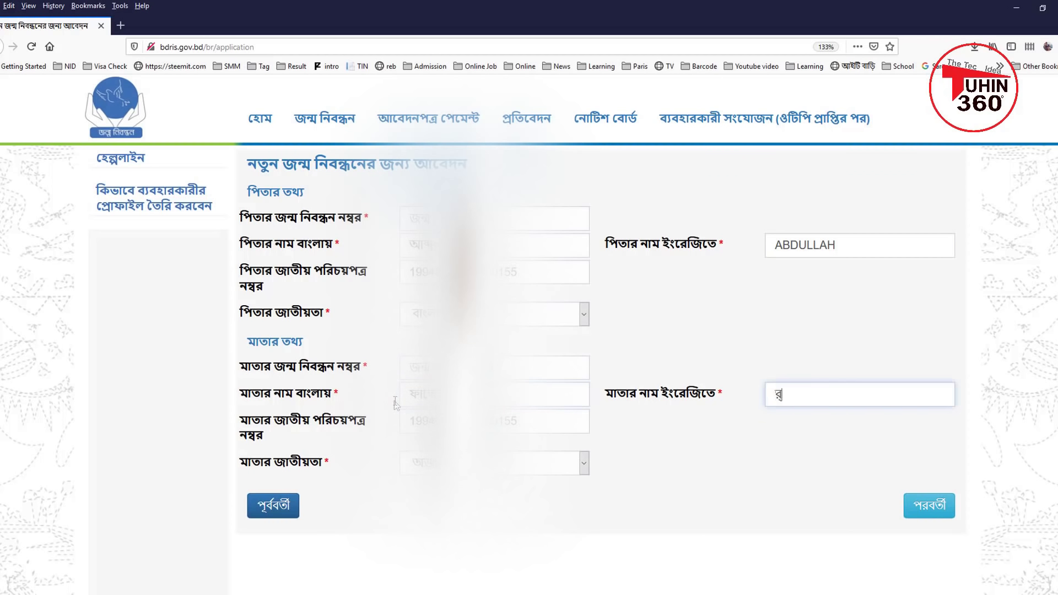
text(FATEMA)
click(524, 468)
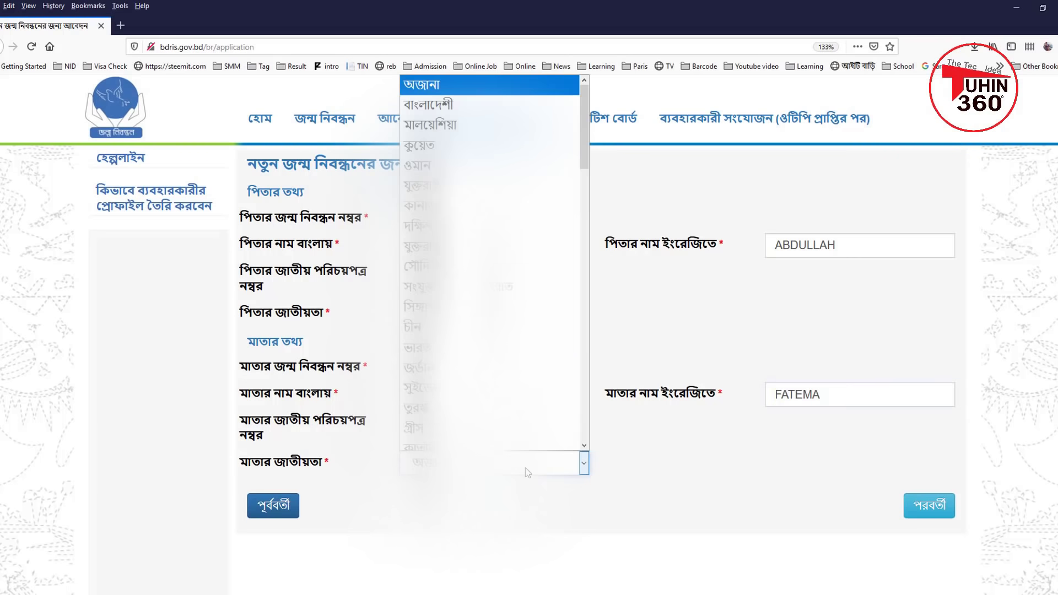
click(521, 104)
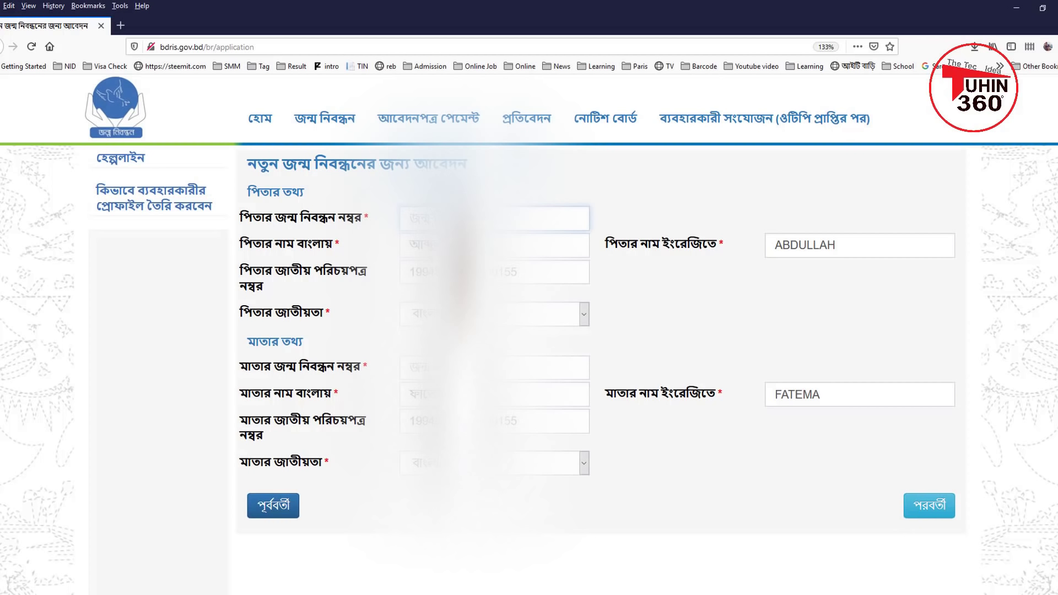
Step: Review the father's birth registration number, Bangla name and national ID number fields
double_click(411, 245)
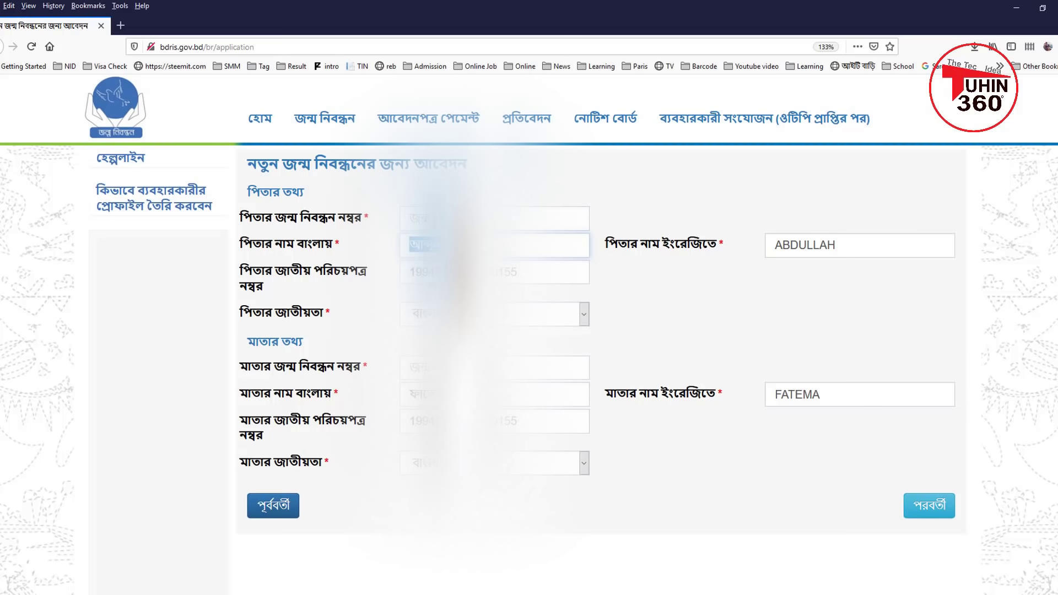
click(410, 219)
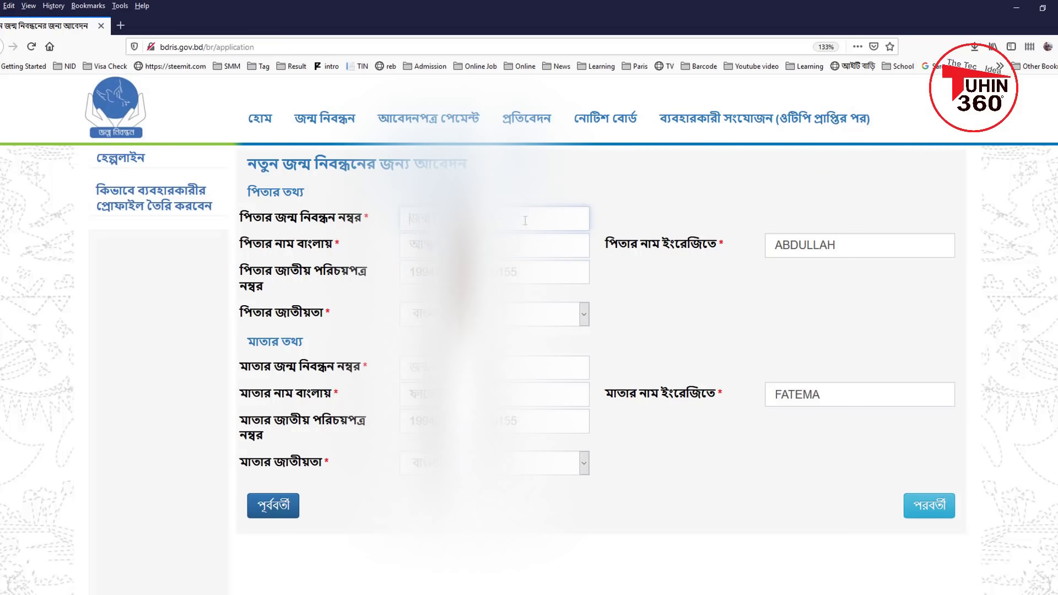
double_click(411, 244)
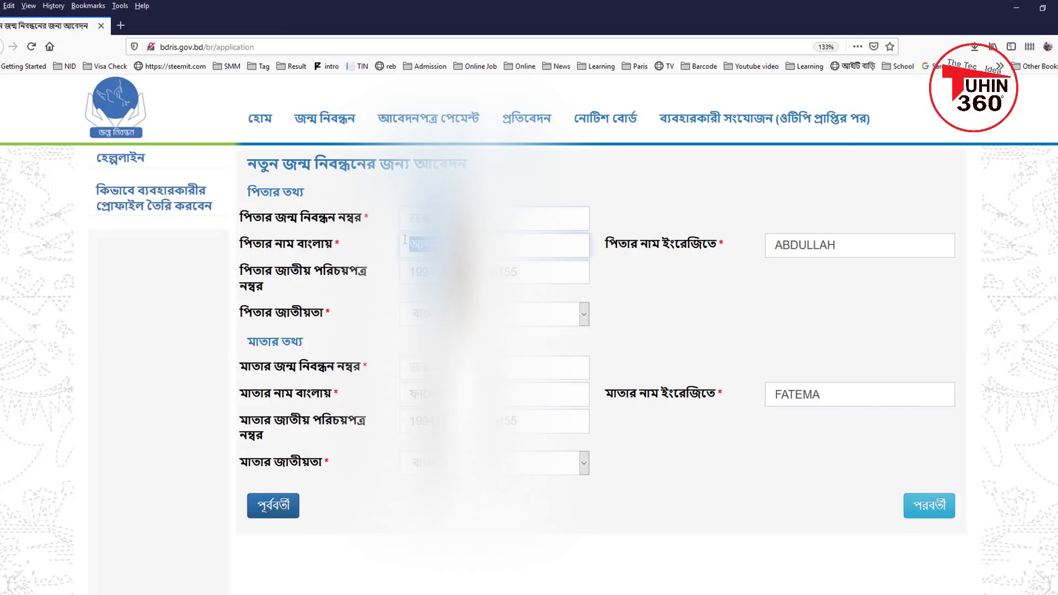
click(485, 156)
click(496, 272)
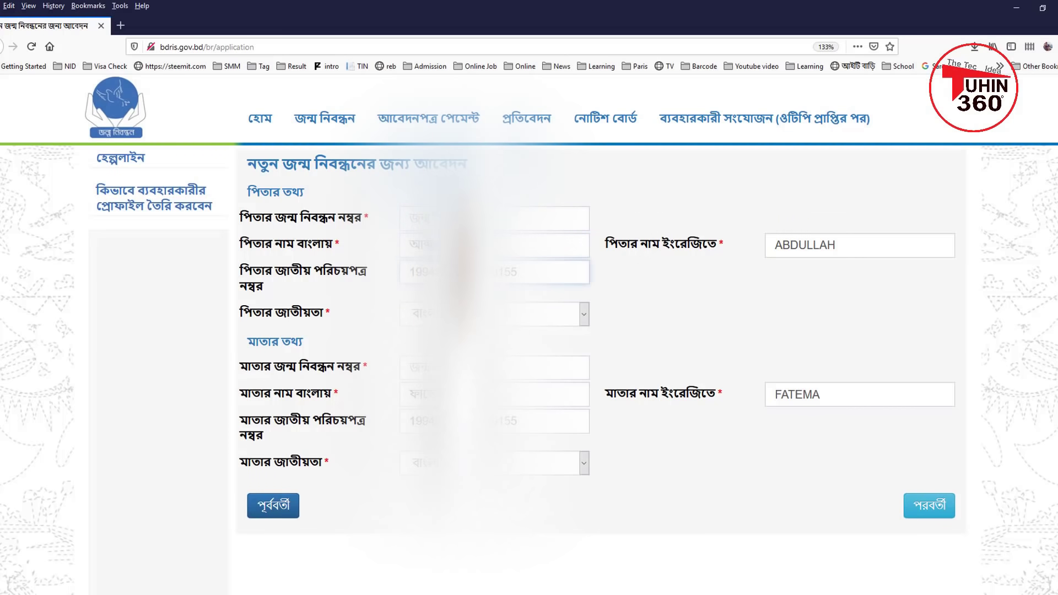
click(410, 218)
key(Tab)
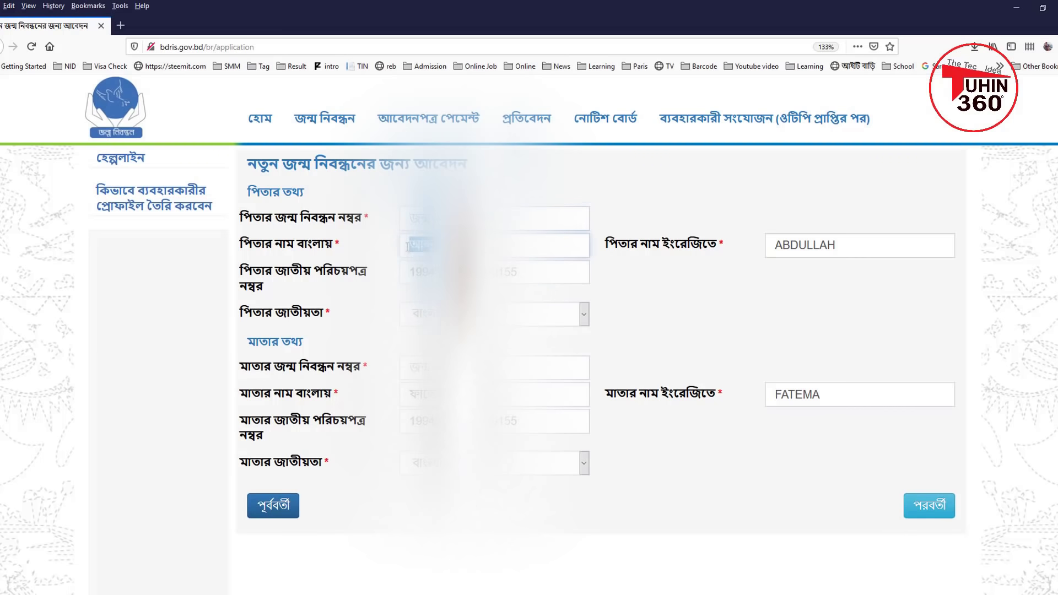
key(Tab)
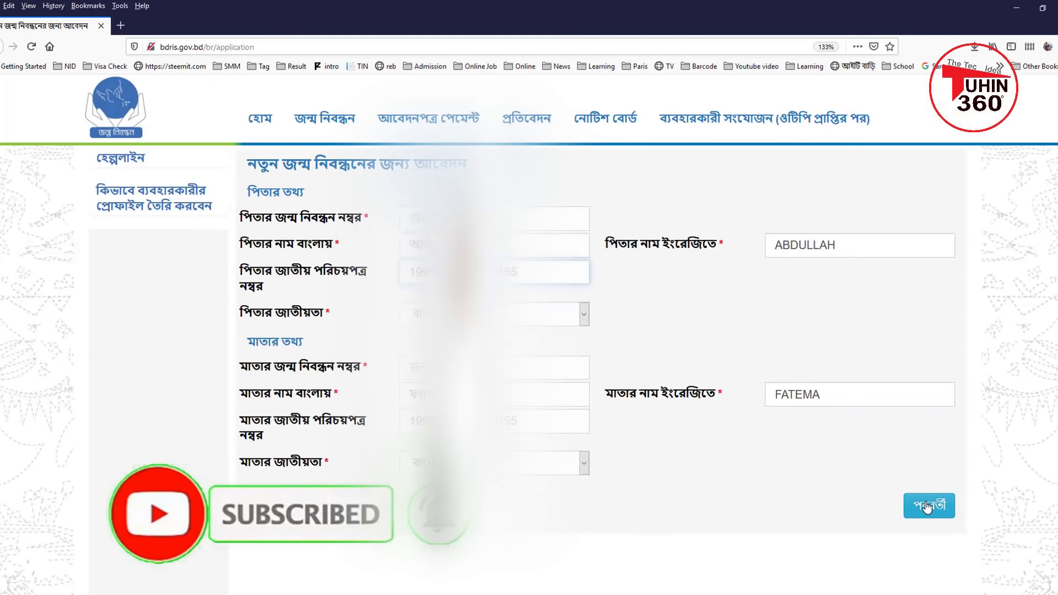
Step: Preview the address page, and return to the parents' information page to examine the father's birth registration number and the mother's English name
click(929, 512)
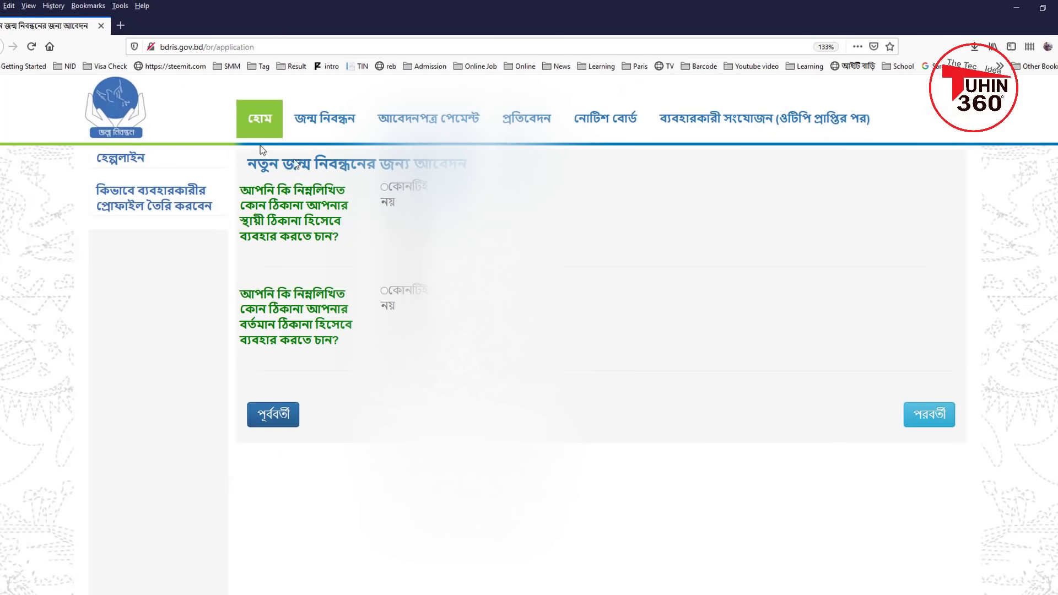
click(269, 414)
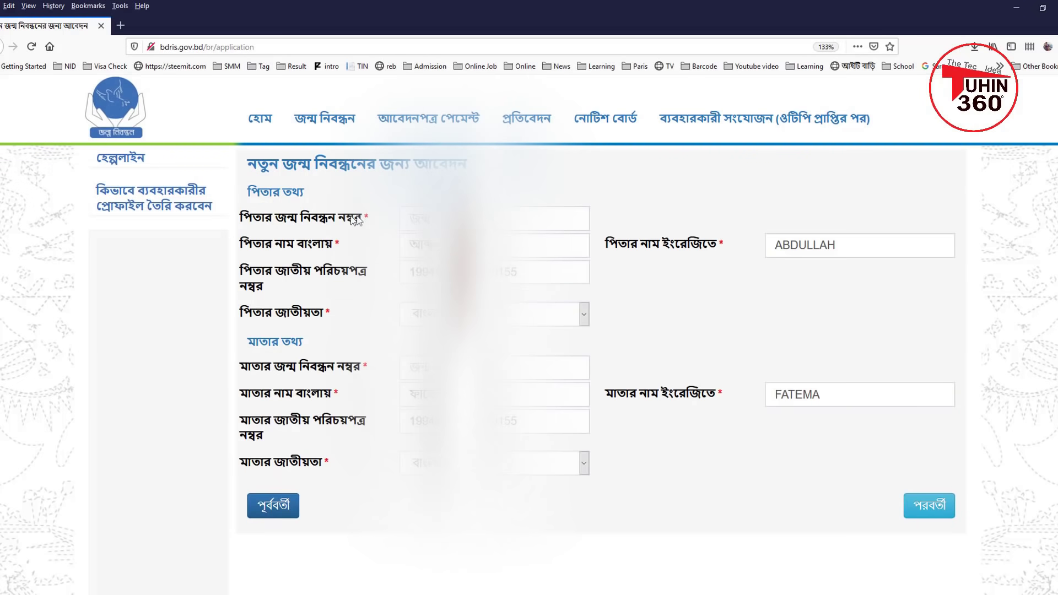
drag(311, 219, 372, 222)
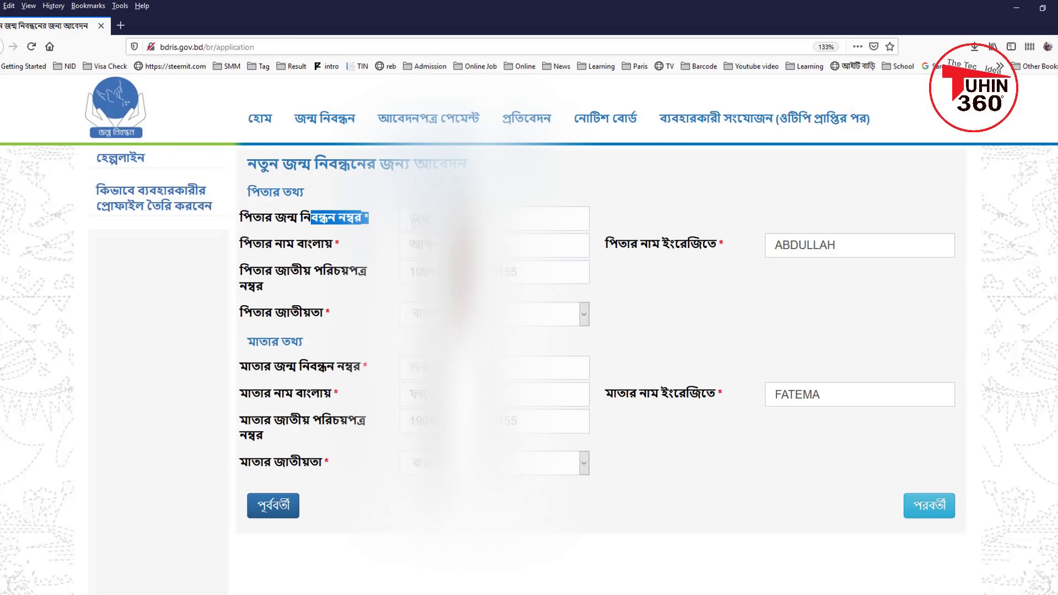
click(413, 220)
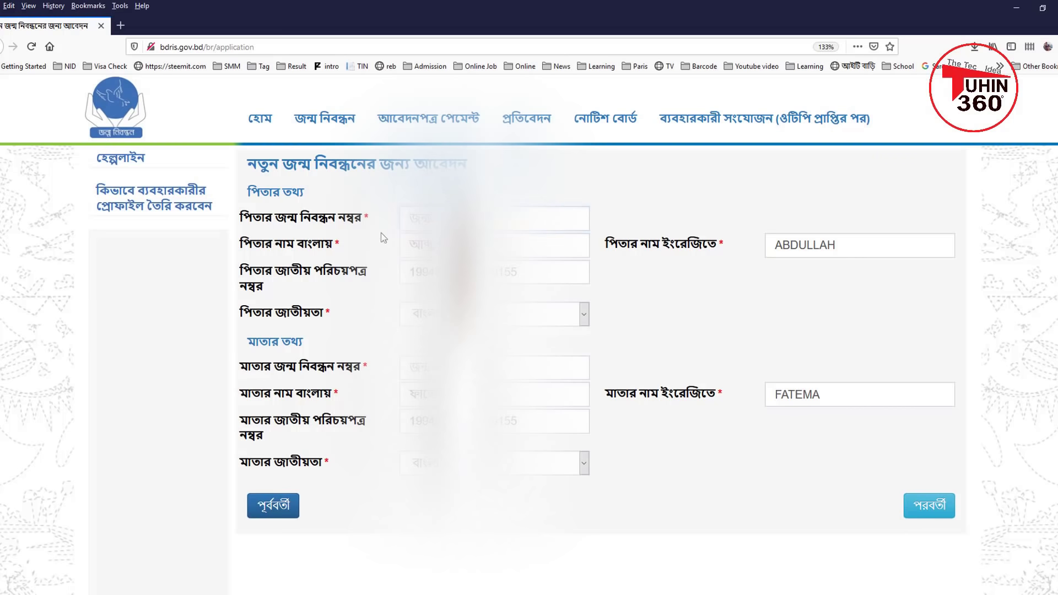
drag(362, 221, 265, 217)
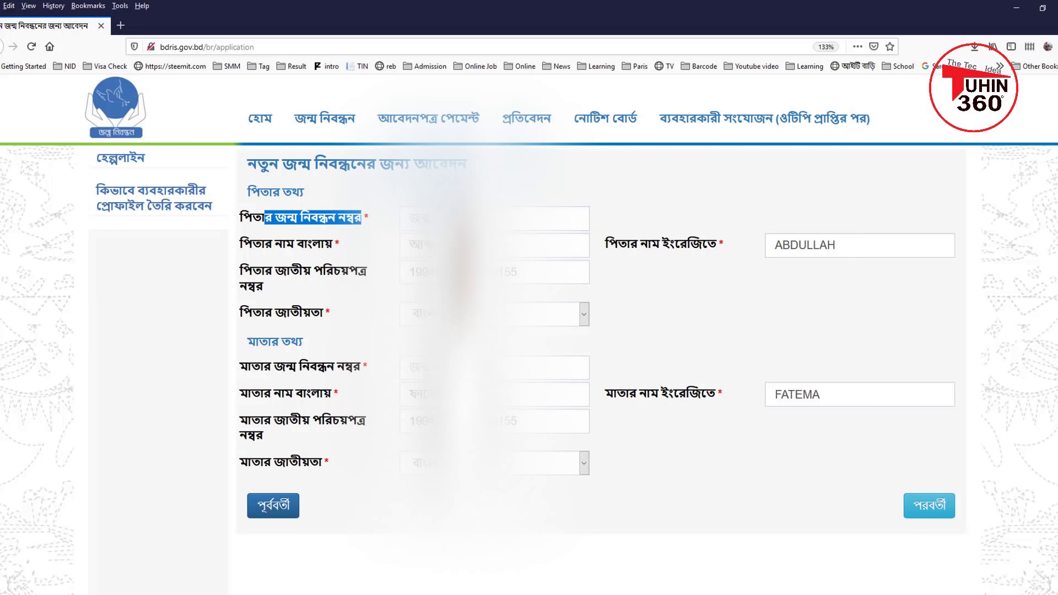
key(Tab)
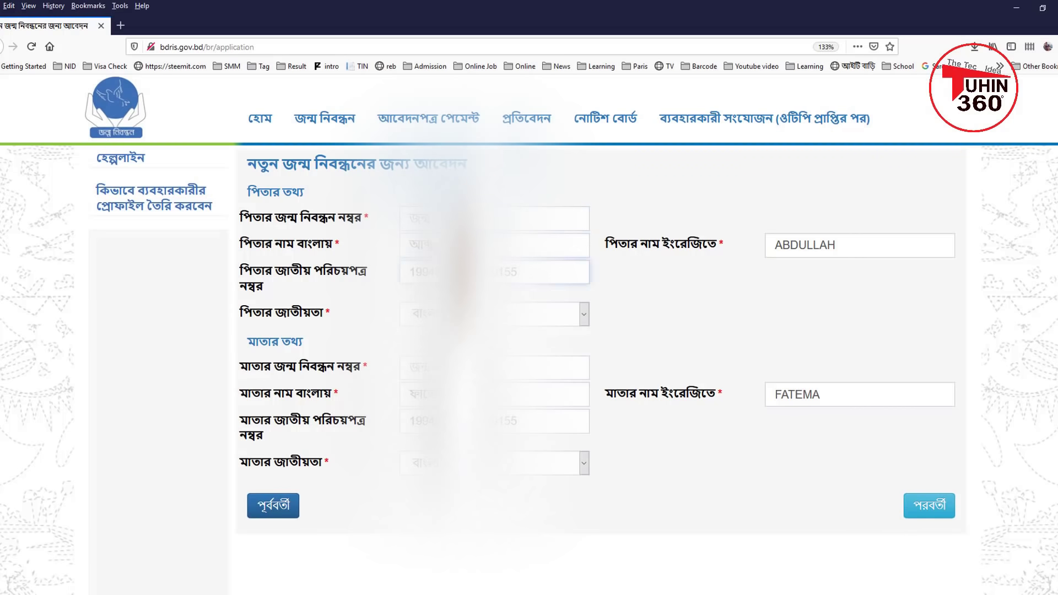
click(615, 399)
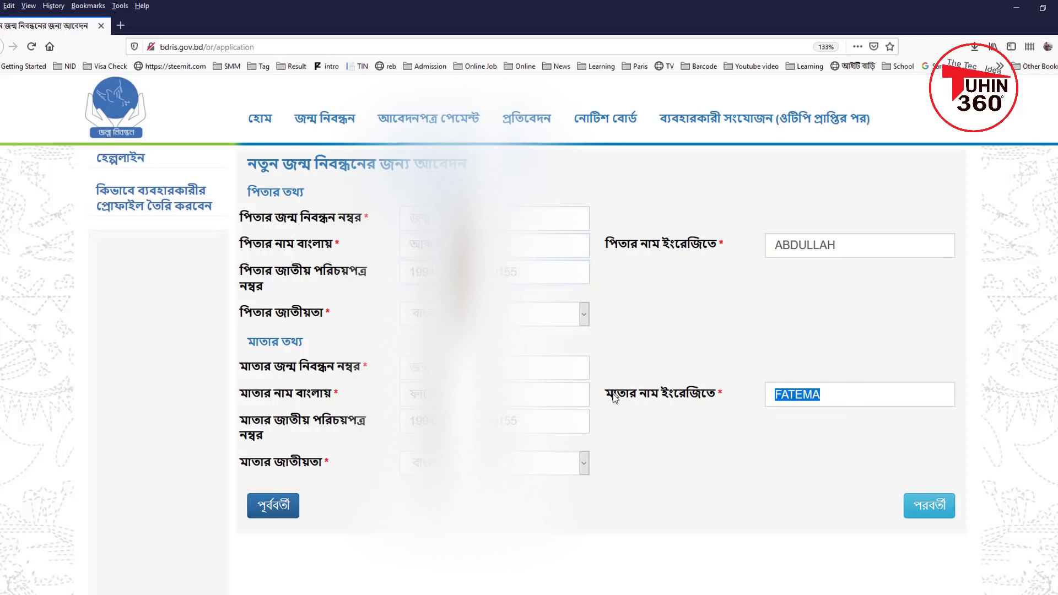
click(721, 500)
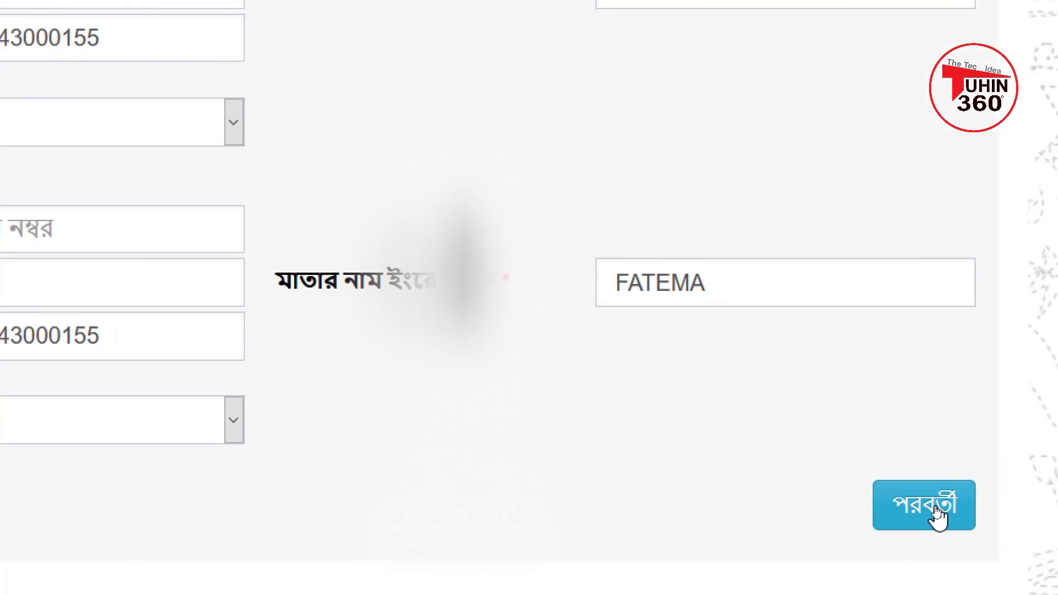
Step: On the address page, choose কোনটিই নয় for the permanent address and mark it as the same as the birthplace address
click(937, 512)
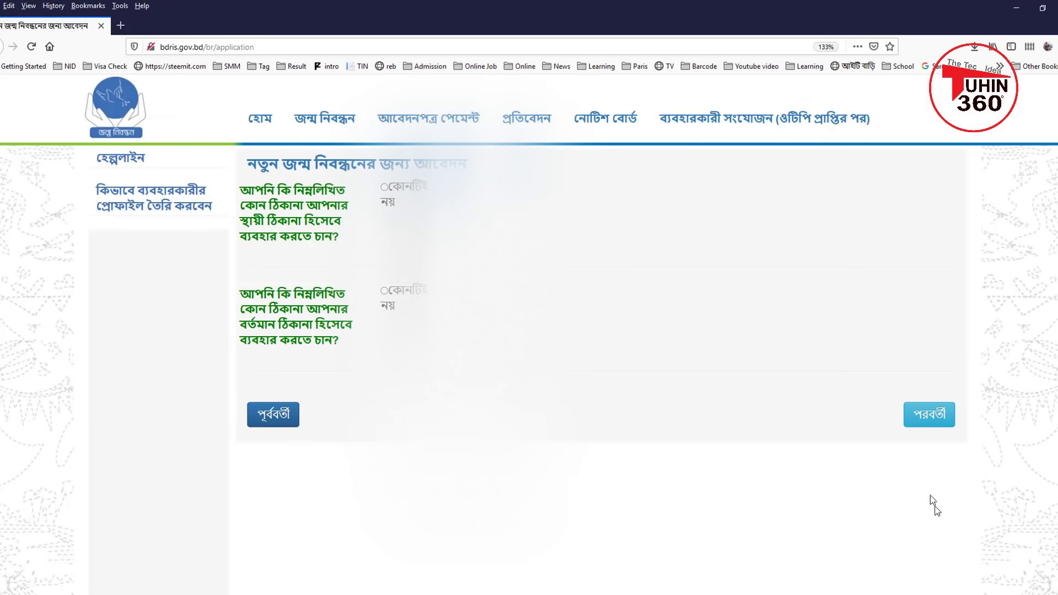
drag(269, 165, 303, 167)
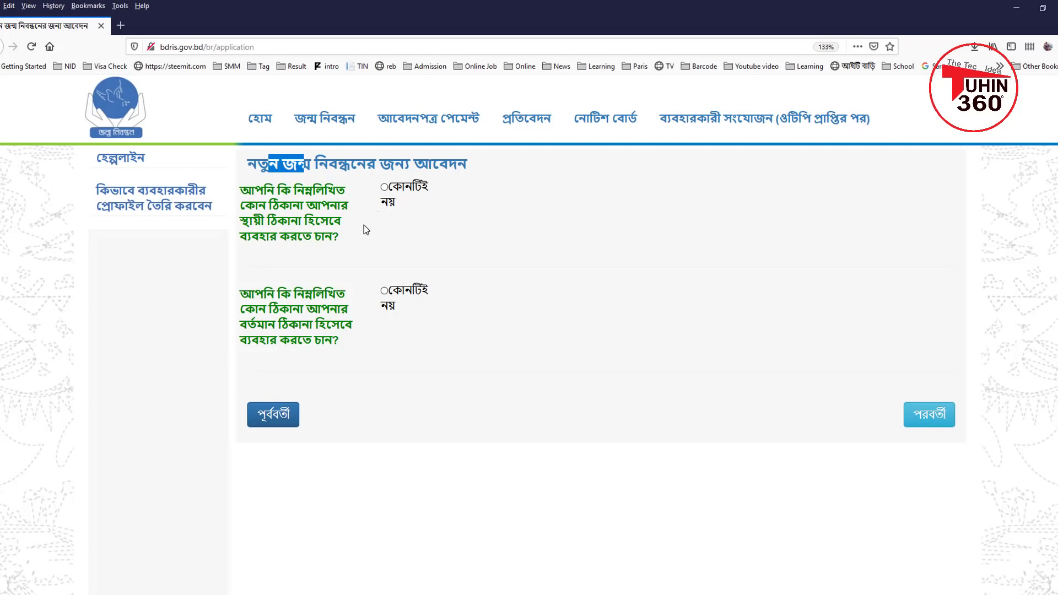
click(384, 187)
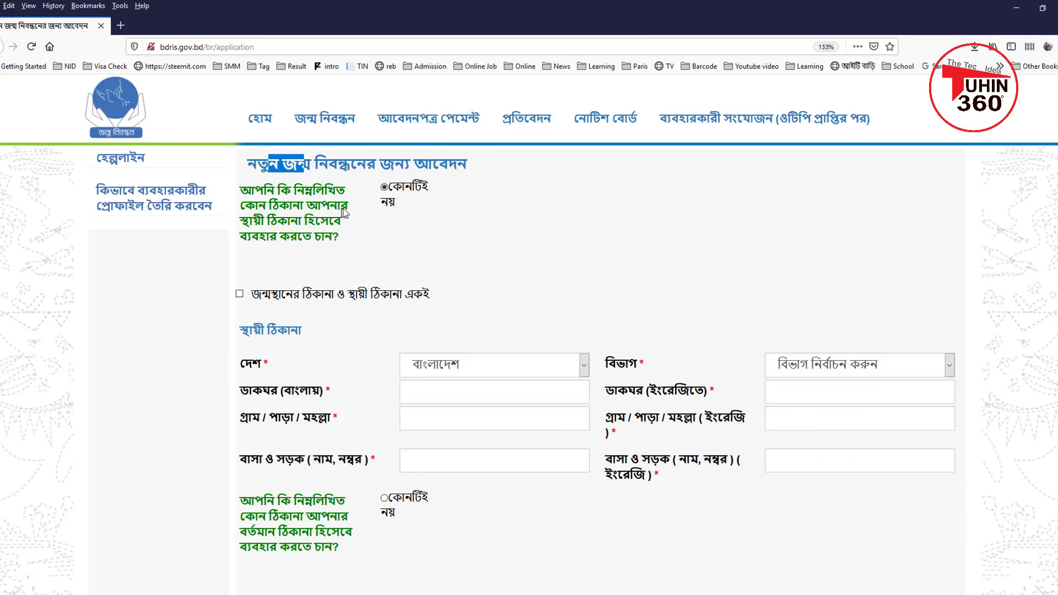
click(239, 294)
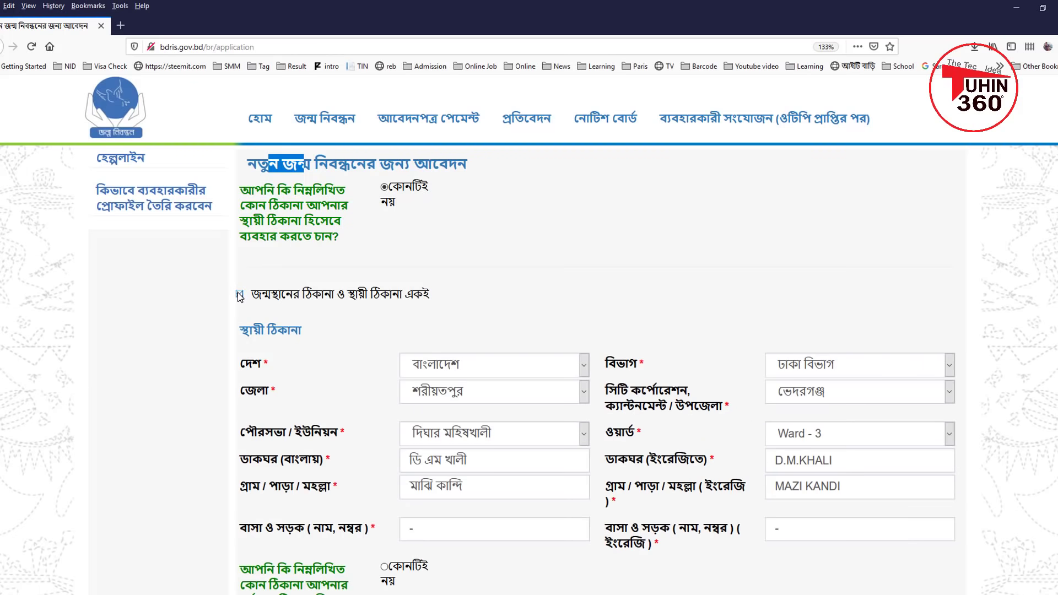
Step: Choose কোনটিই নয় for the present address and mark it as the same as the permanent address
scroll(529, 331, down, 3)
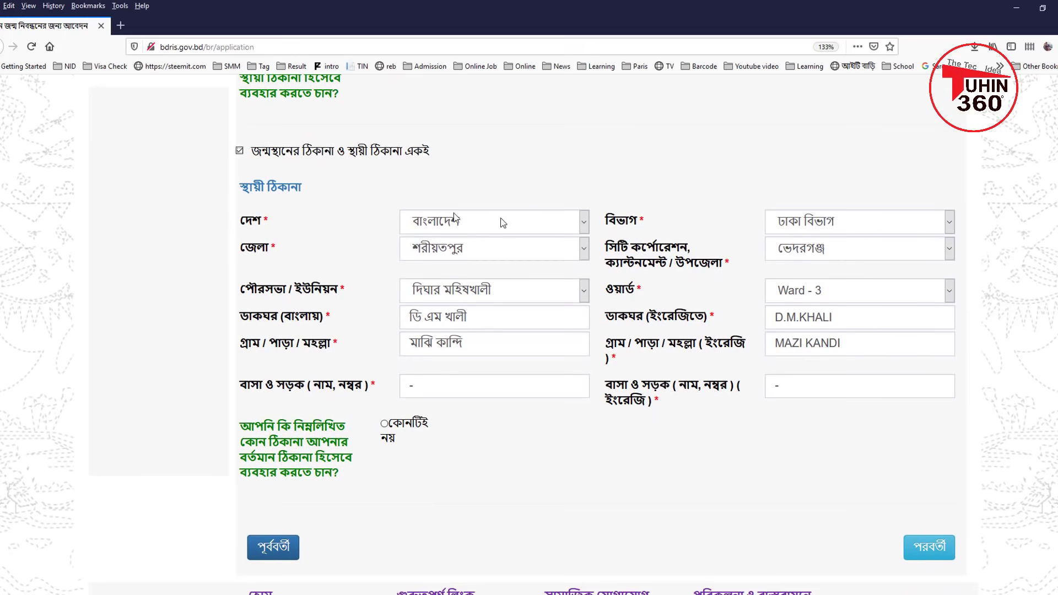
click(385, 424)
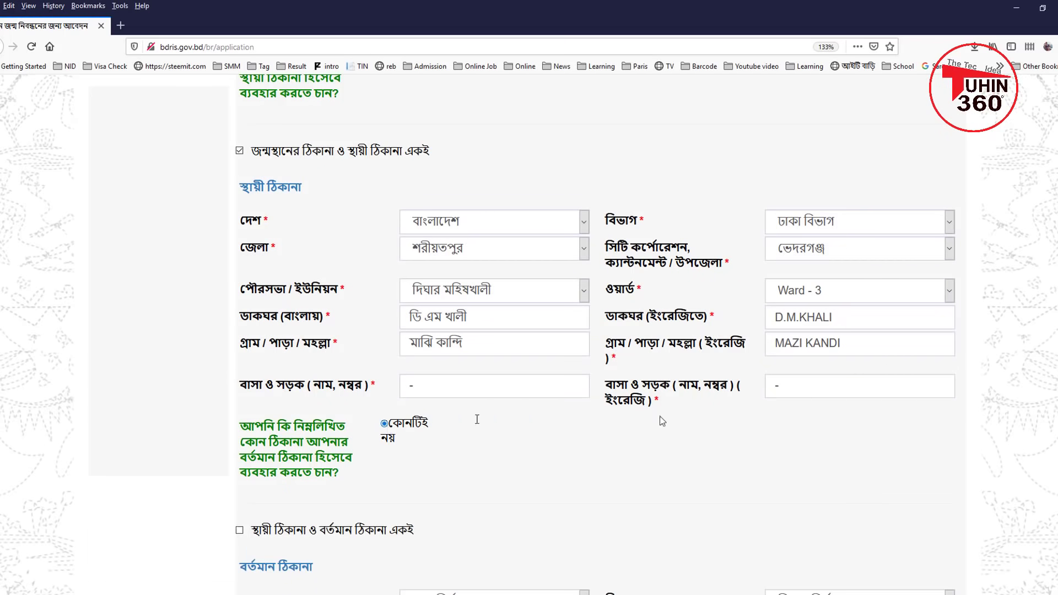
scroll(529, 331, down, 5)
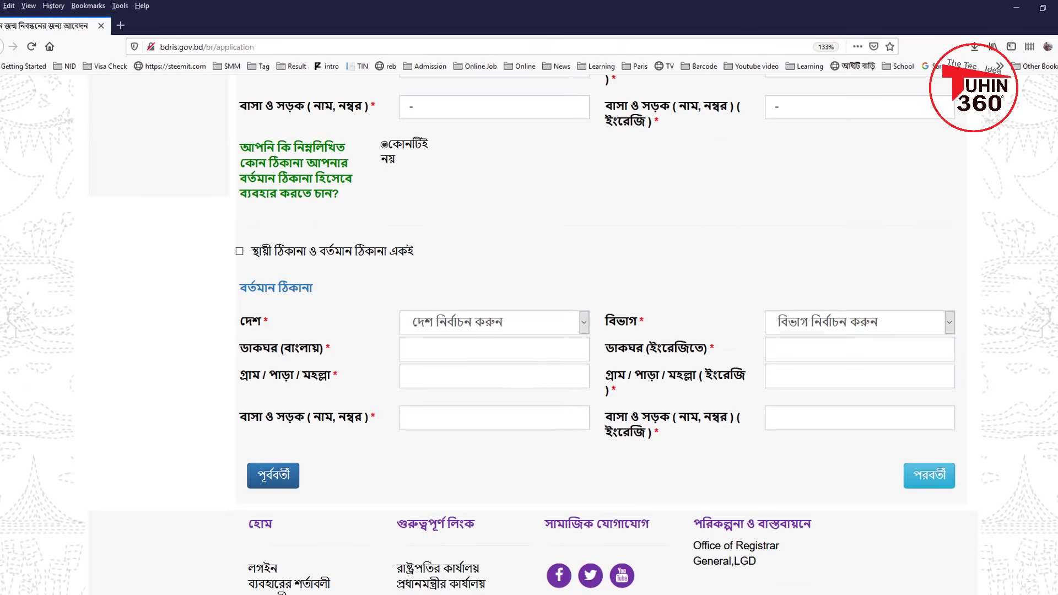
click(239, 252)
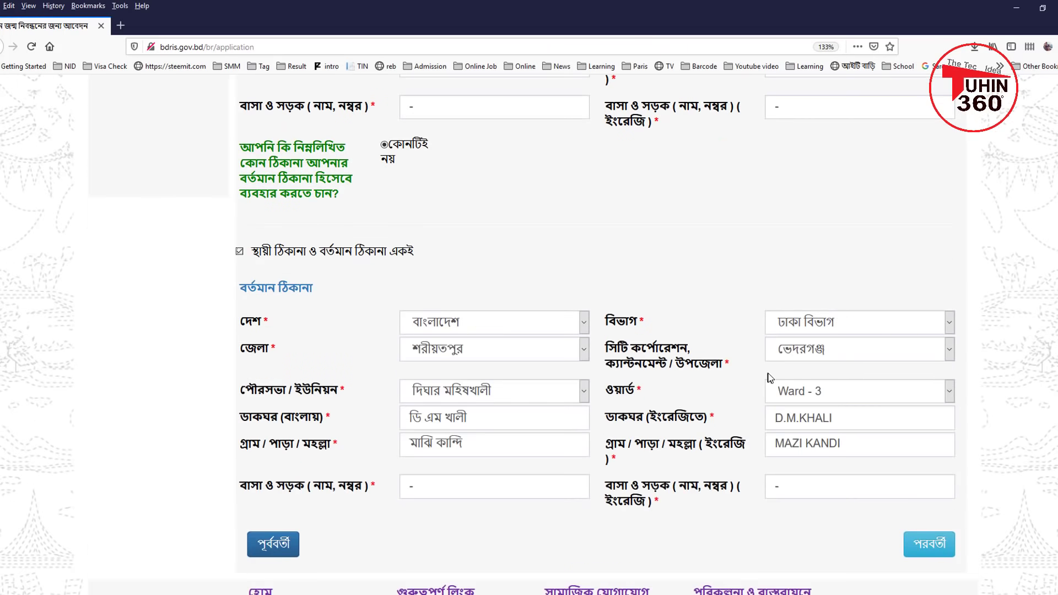
Step: Continue to the applicant's declaration page and examine the question about the relationship to the person being registered
scroll(768, 378, down, 2)
scroll(936, 300, down, 3)
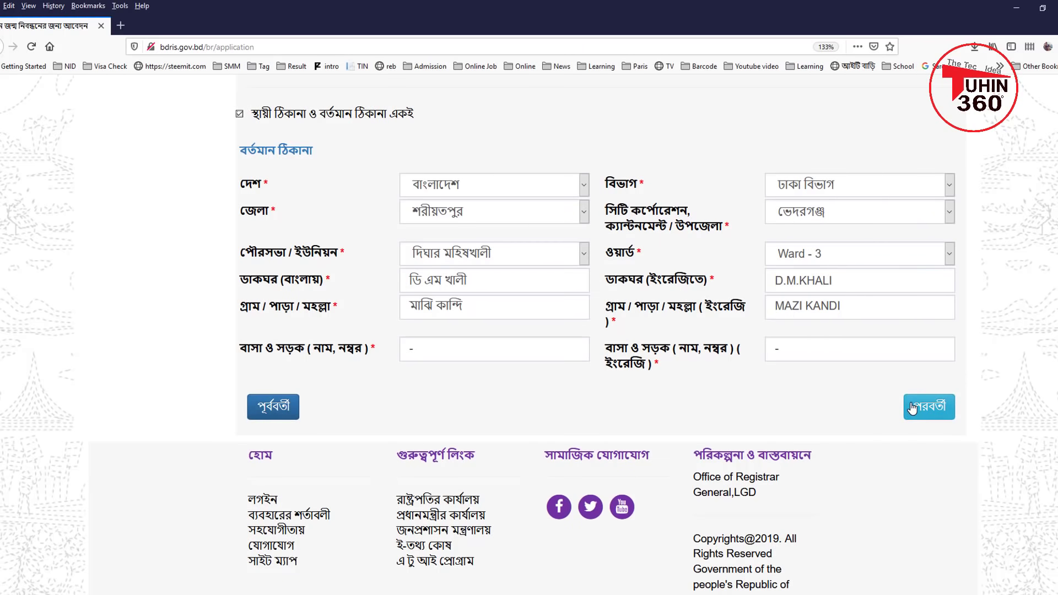
click(912, 408)
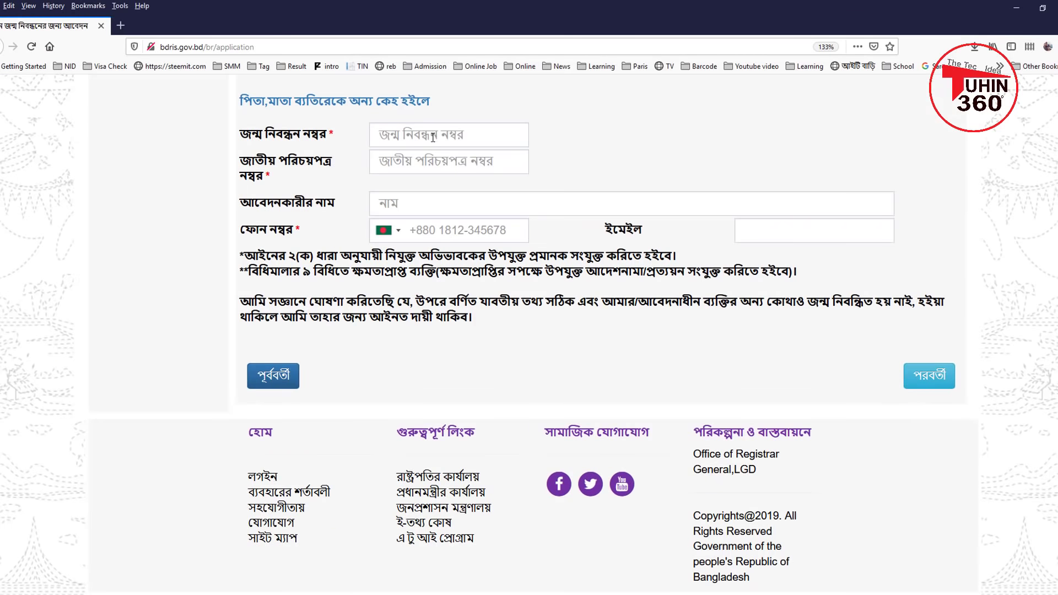
scroll(529, 330, up, 4)
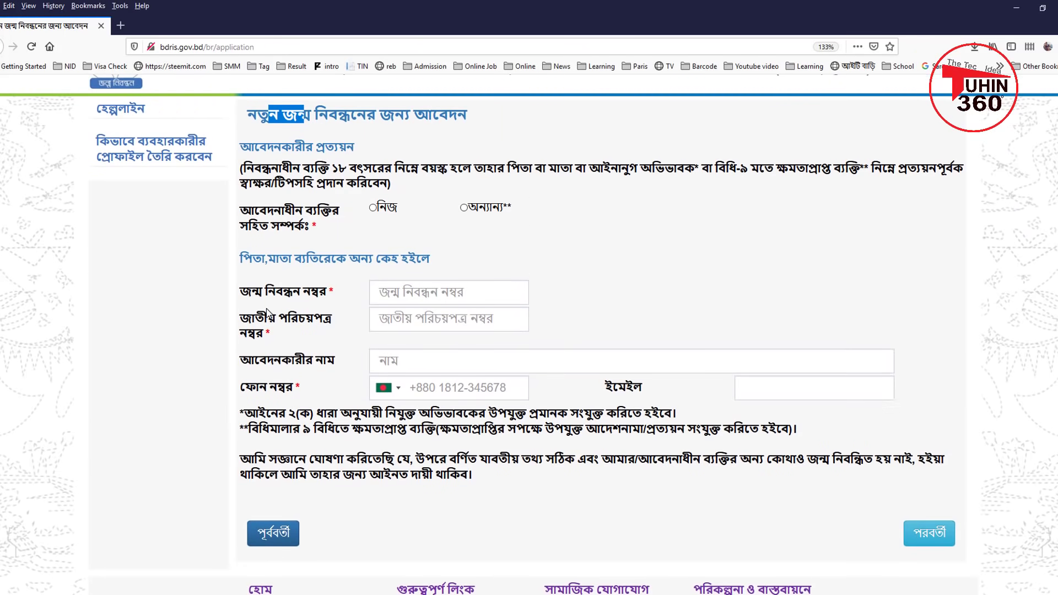
drag(279, 226, 253, 211)
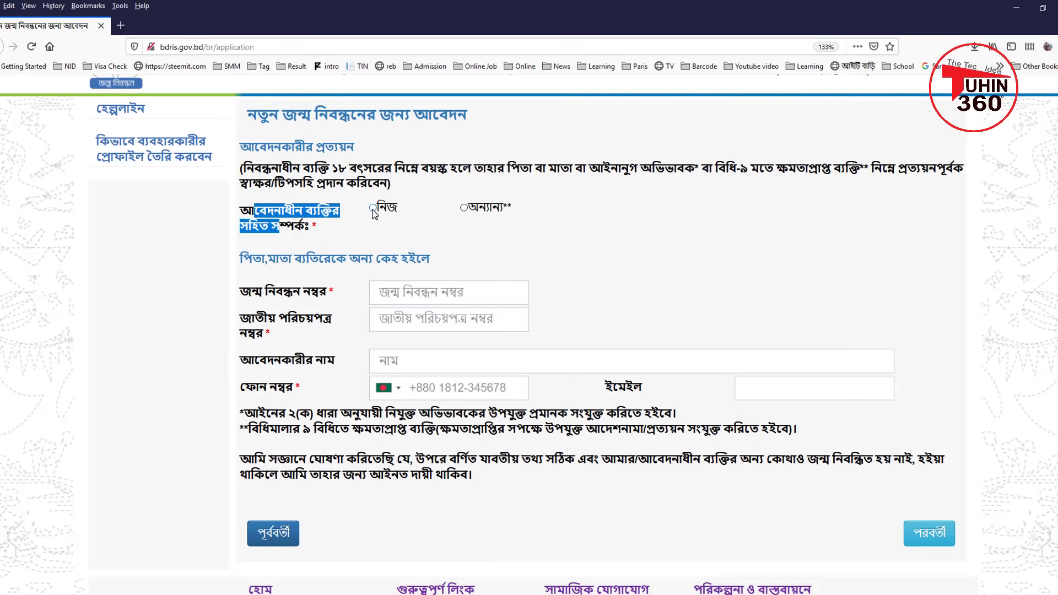
Step: Compare the নিজ and অন্যান্য relationship options, and examine the birth registration, national ID, name and phone fields under অন্যান্য
click(372, 209)
drag(454, 254, 366, 245)
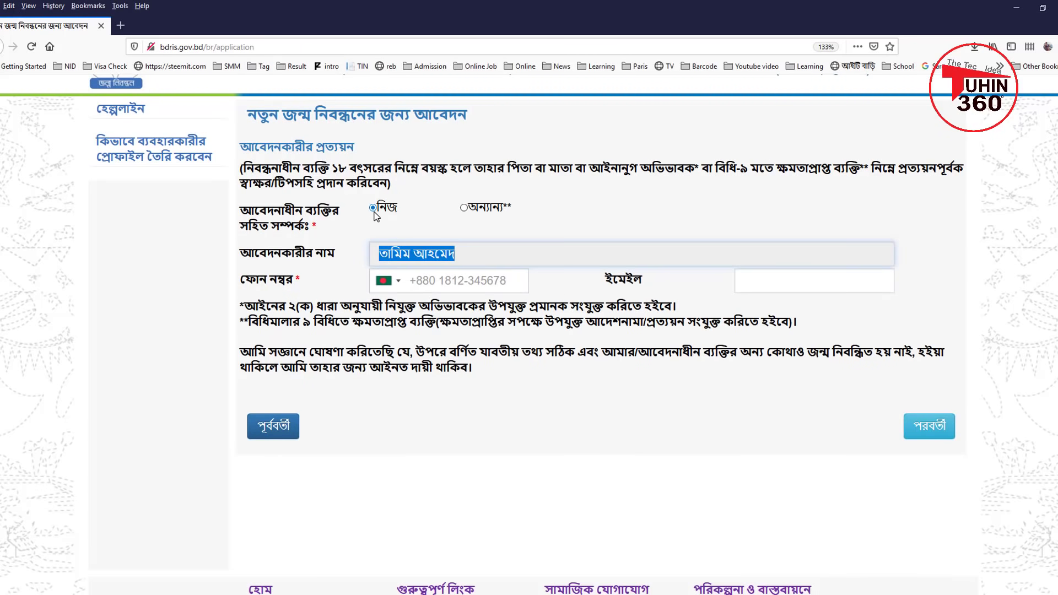
click(463, 209)
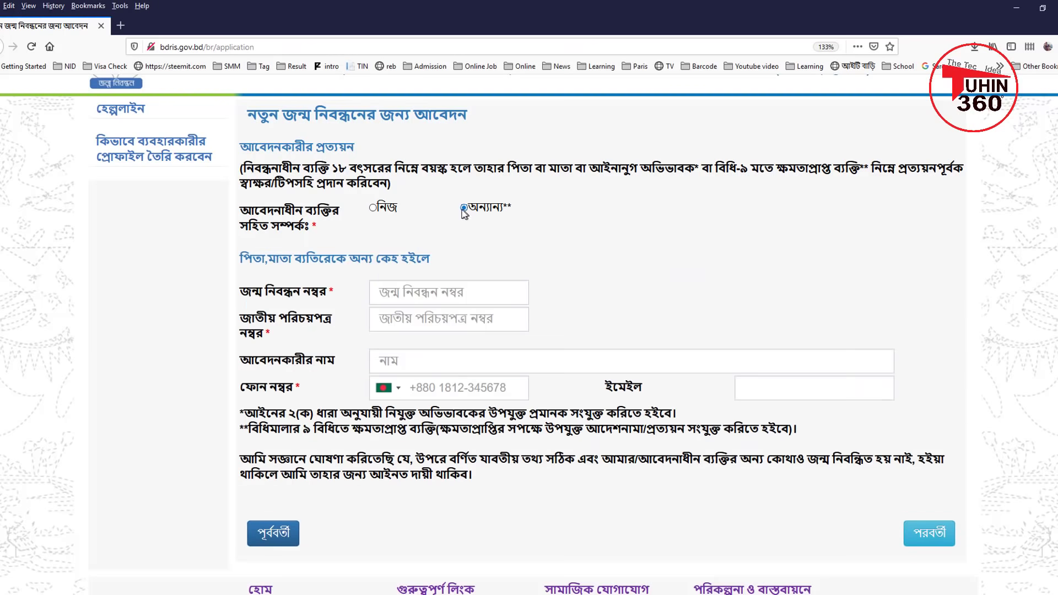
click(440, 283)
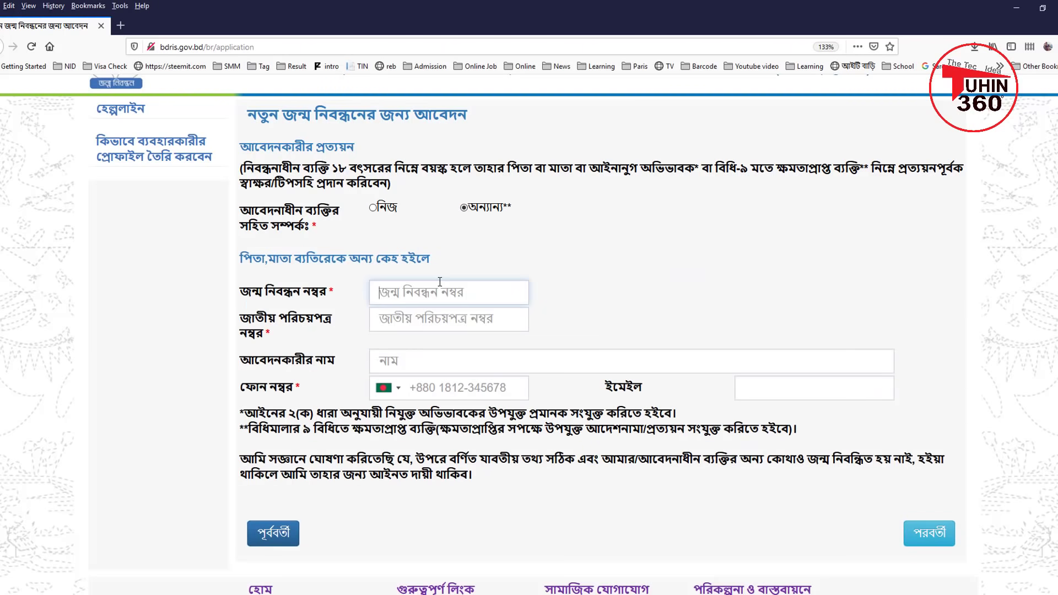
click(431, 319)
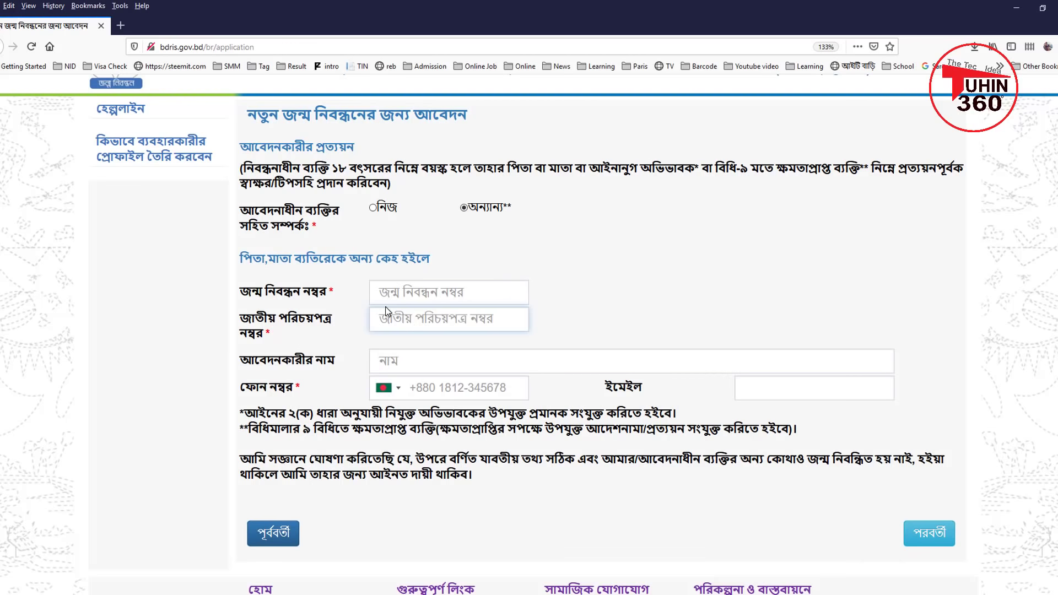
click(412, 367)
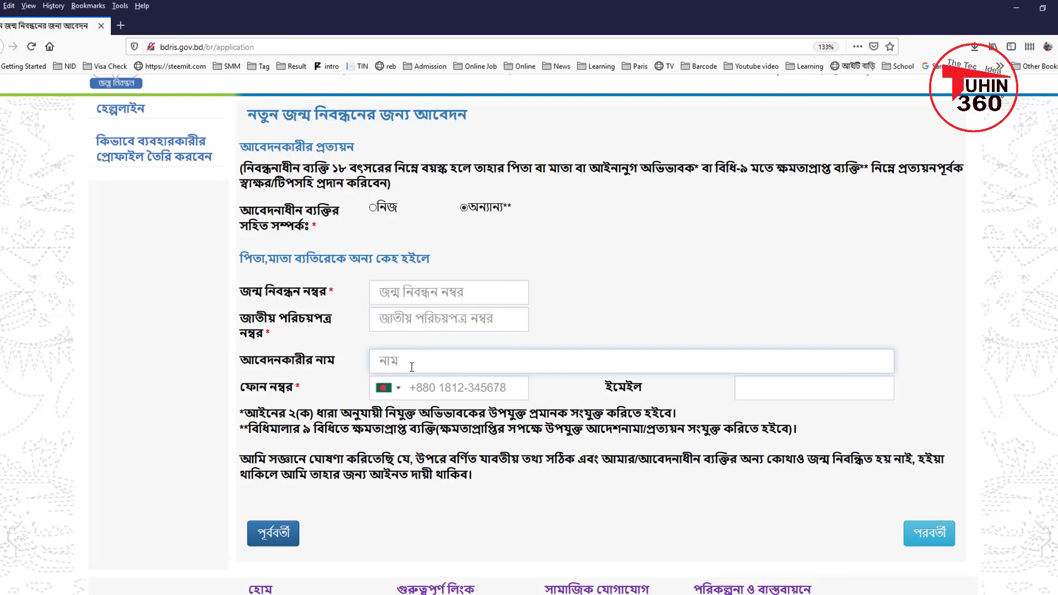
click(411, 367)
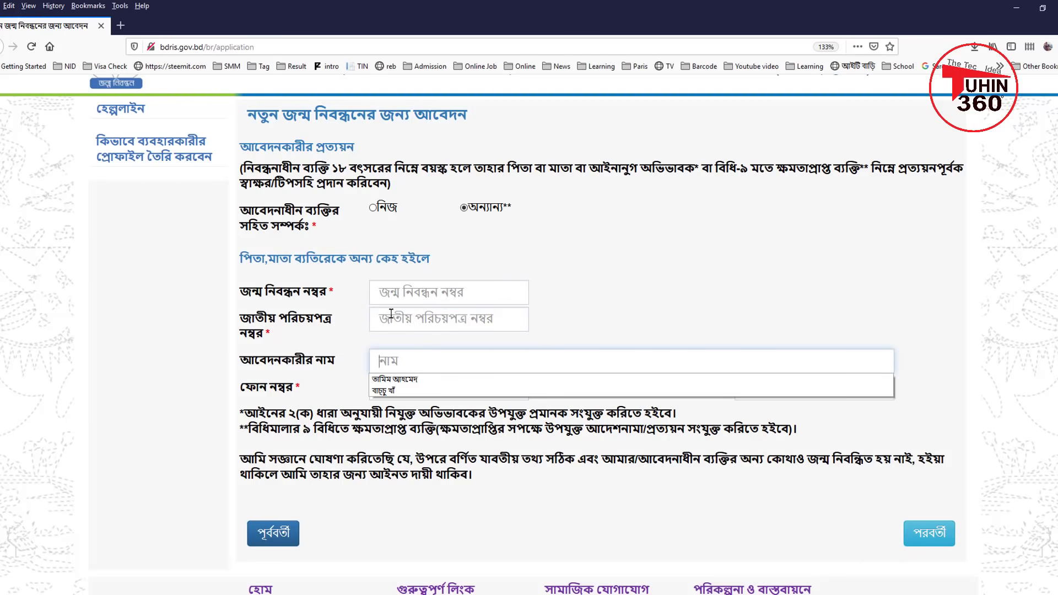
click(401, 359)
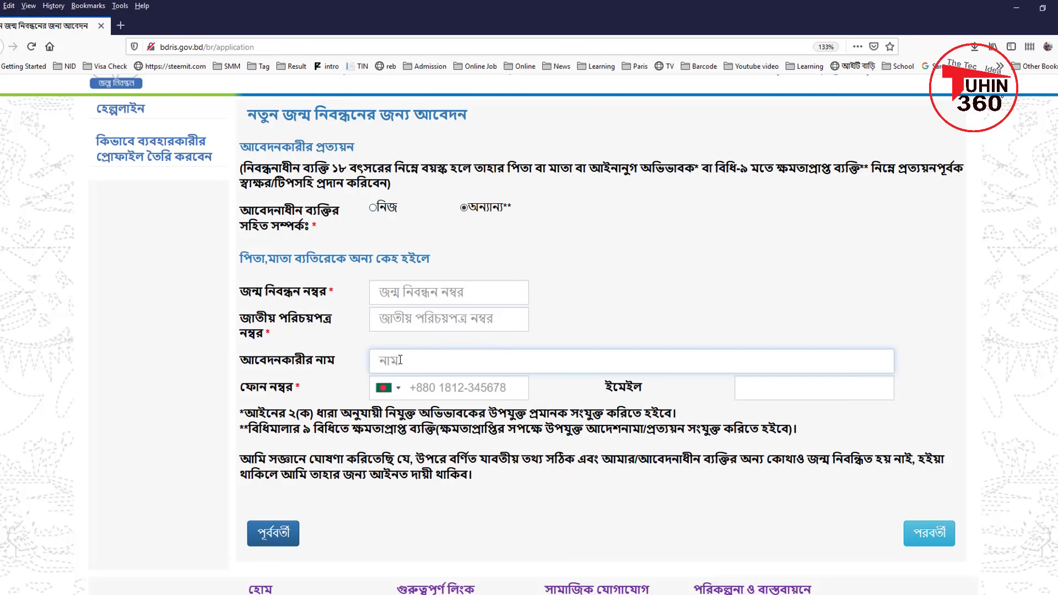
click(433, 388)
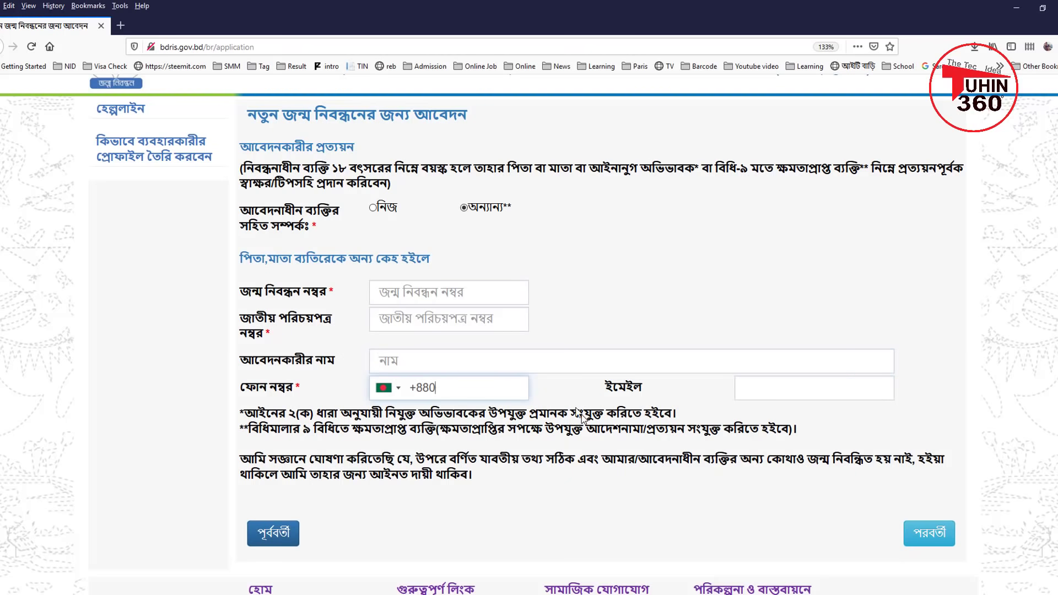
Step: Set the relationship to the person being registered to নিজ, and fill in the applicant's phone number and e-mail address
click(393, 208)
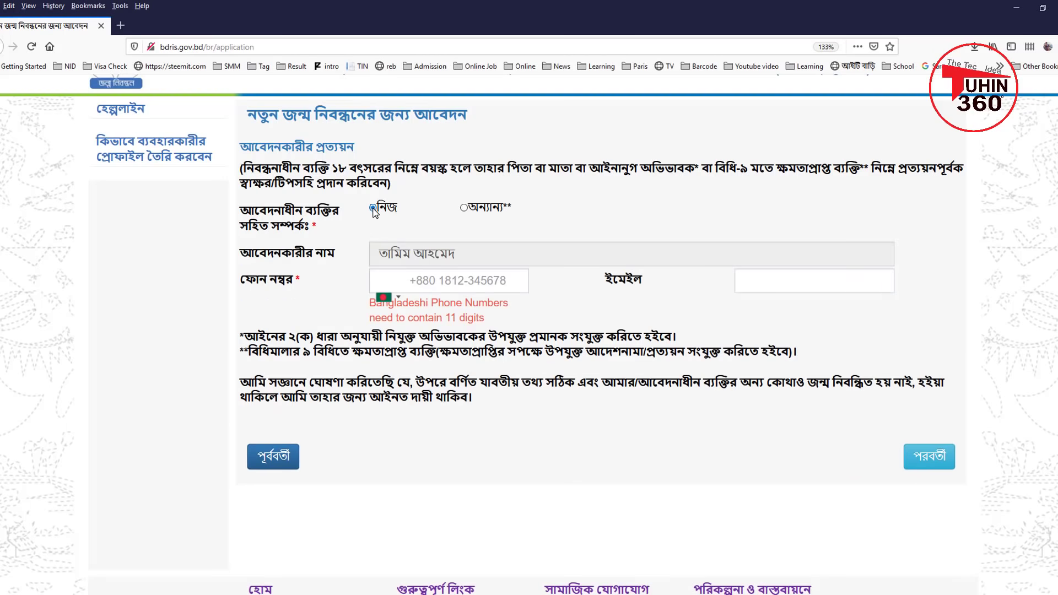
click(442, 280)
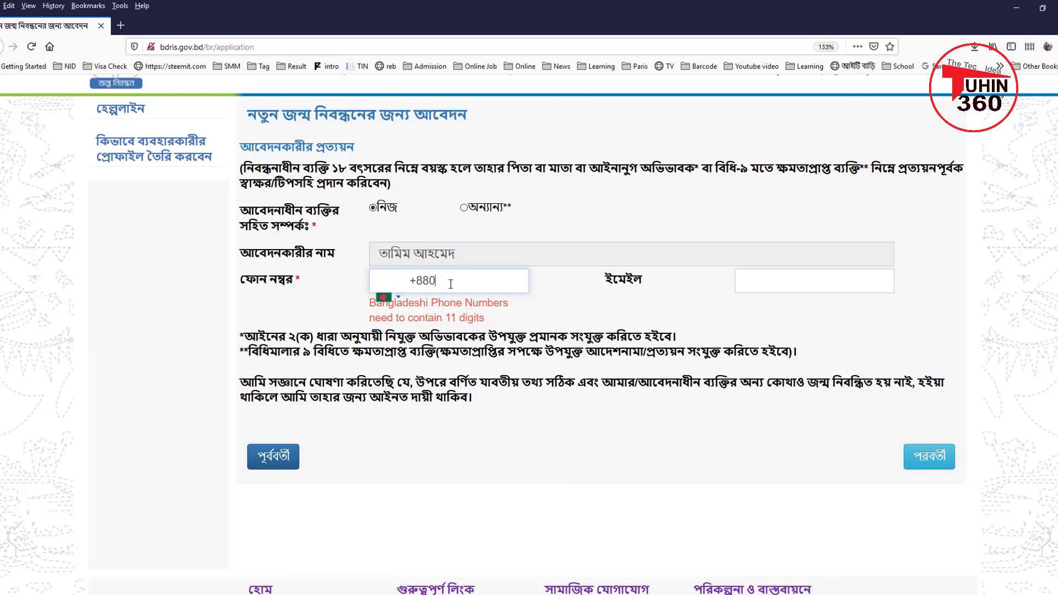
click(763, 287)
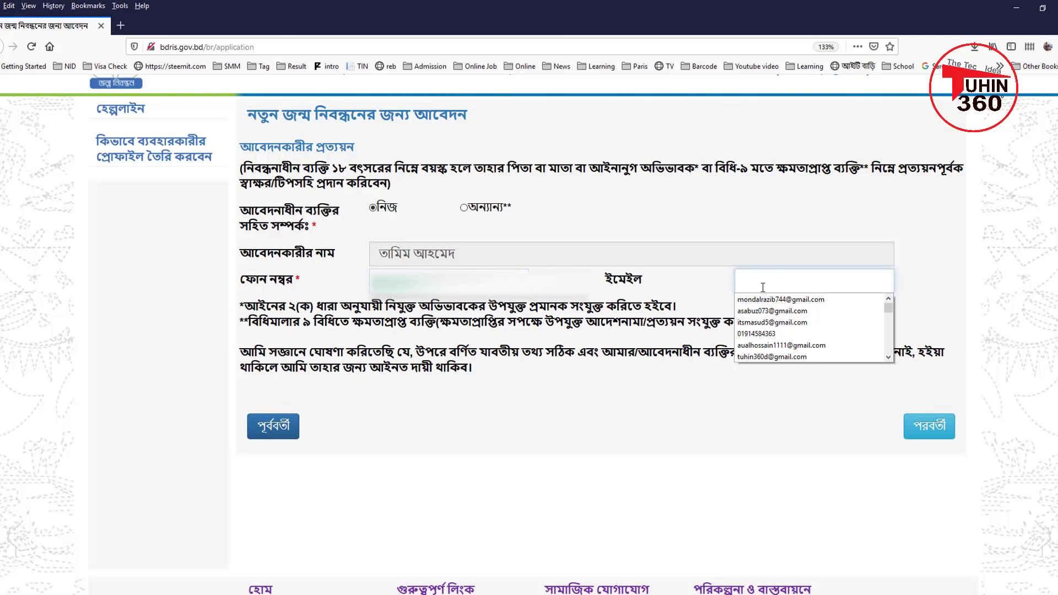
text(noa)
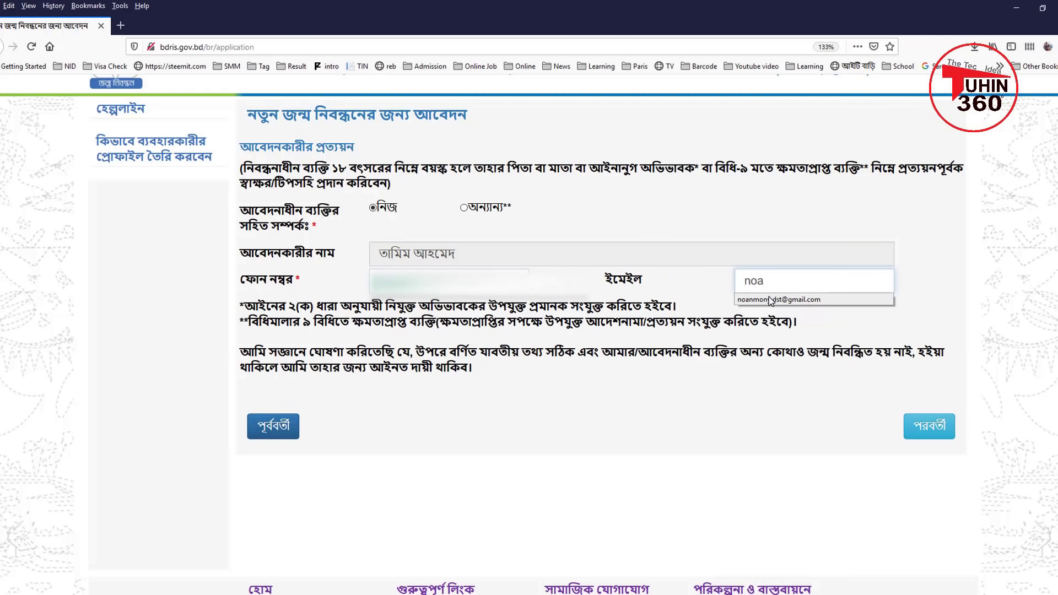
click(770, 301)
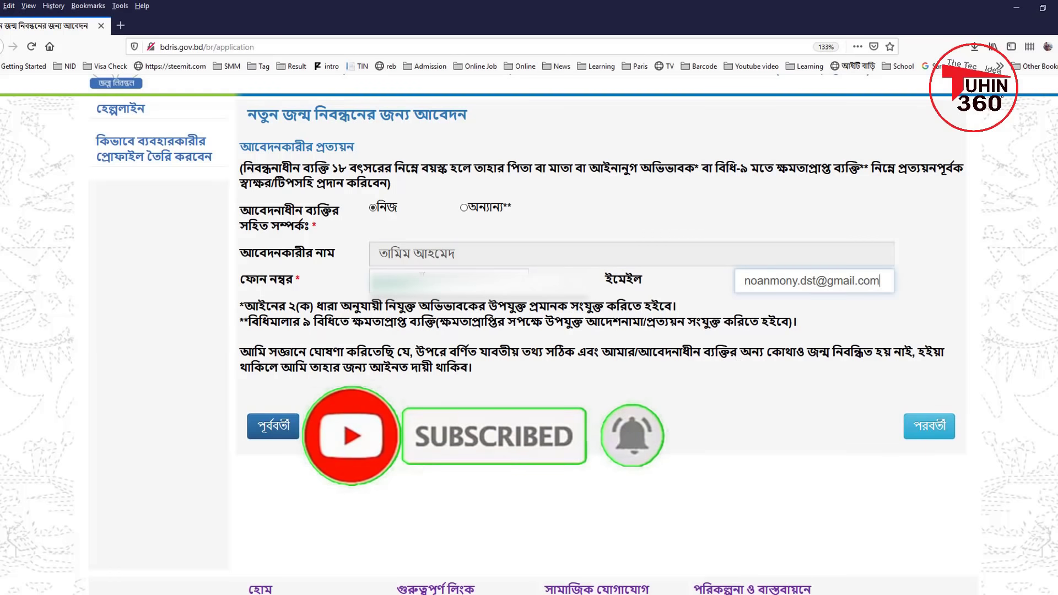
key(shift+Tab)
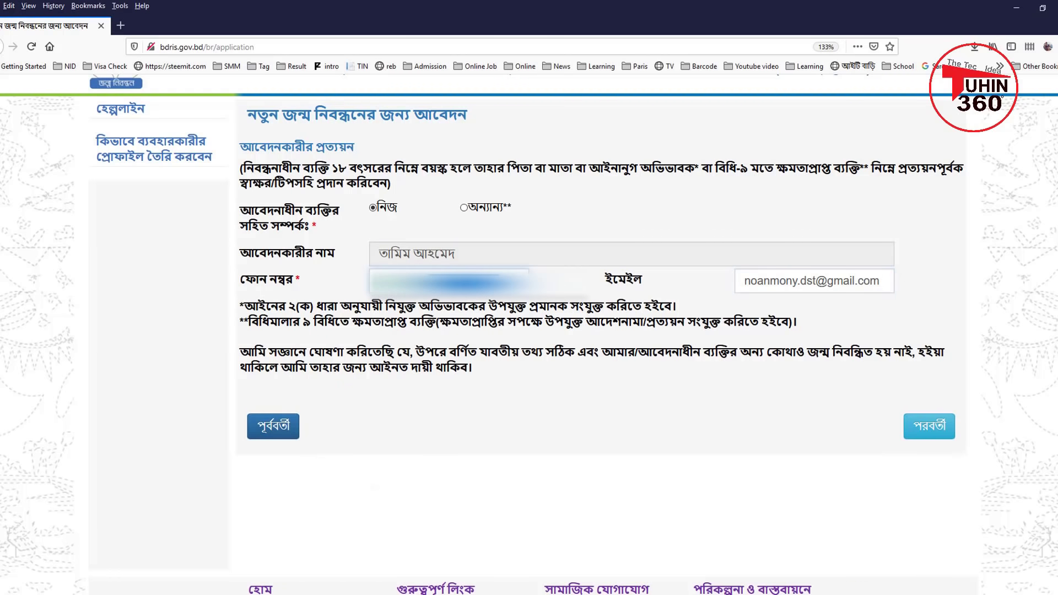
key(BackSpace)
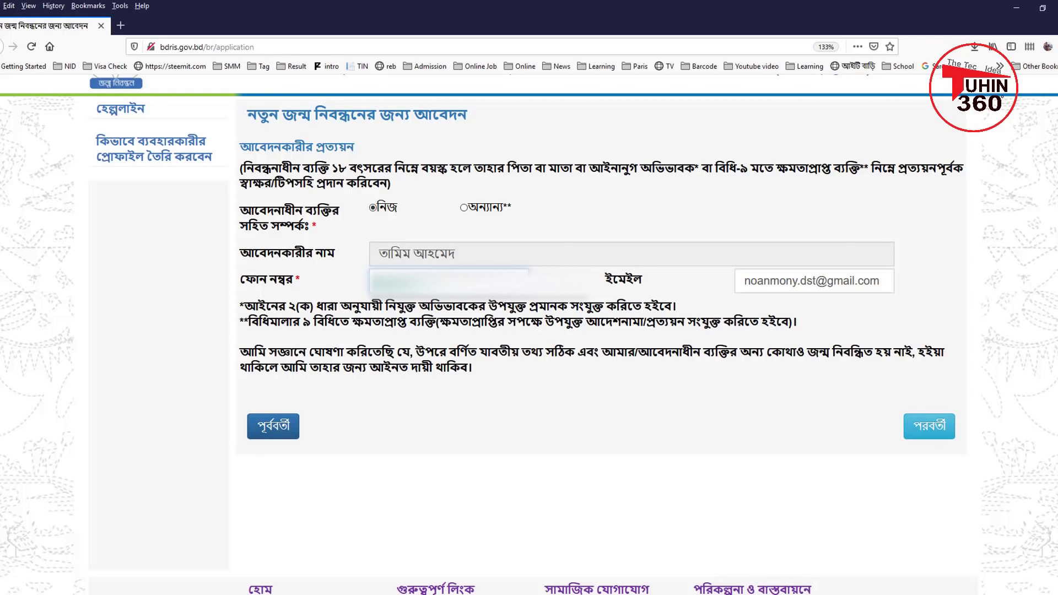
key(ctrl+z)
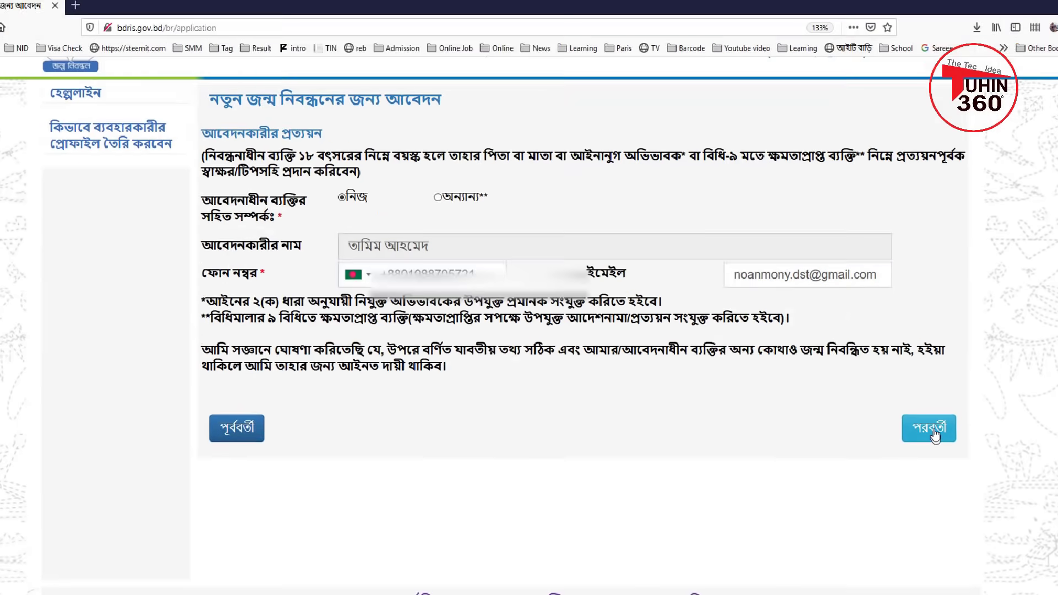
Step: Continue to the application summary and review the identity, address, parents' and applicant's details before submission
click(931, 431)
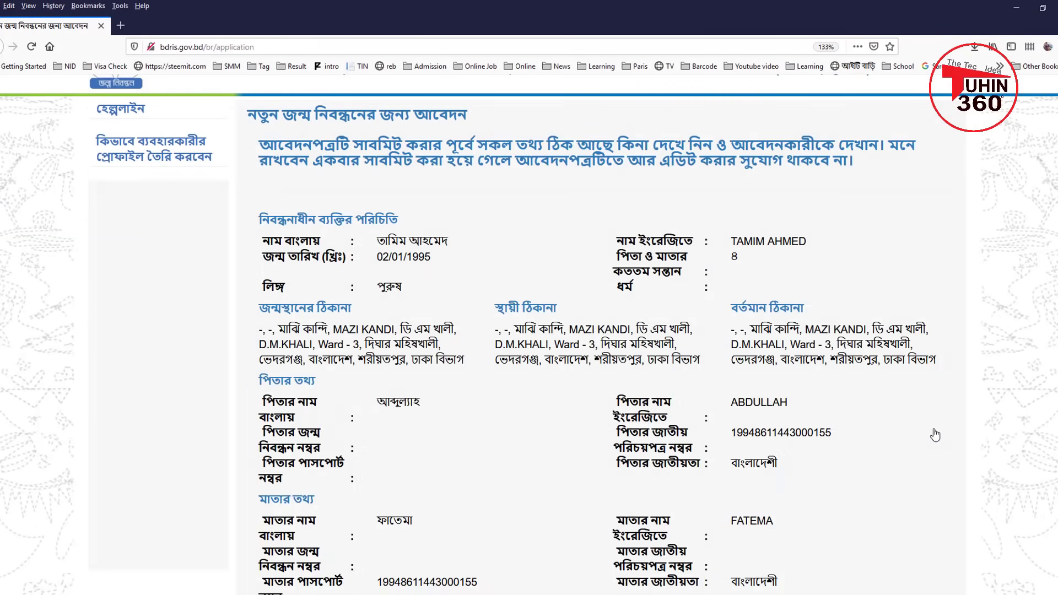
scroll(529, 330, down, 5)
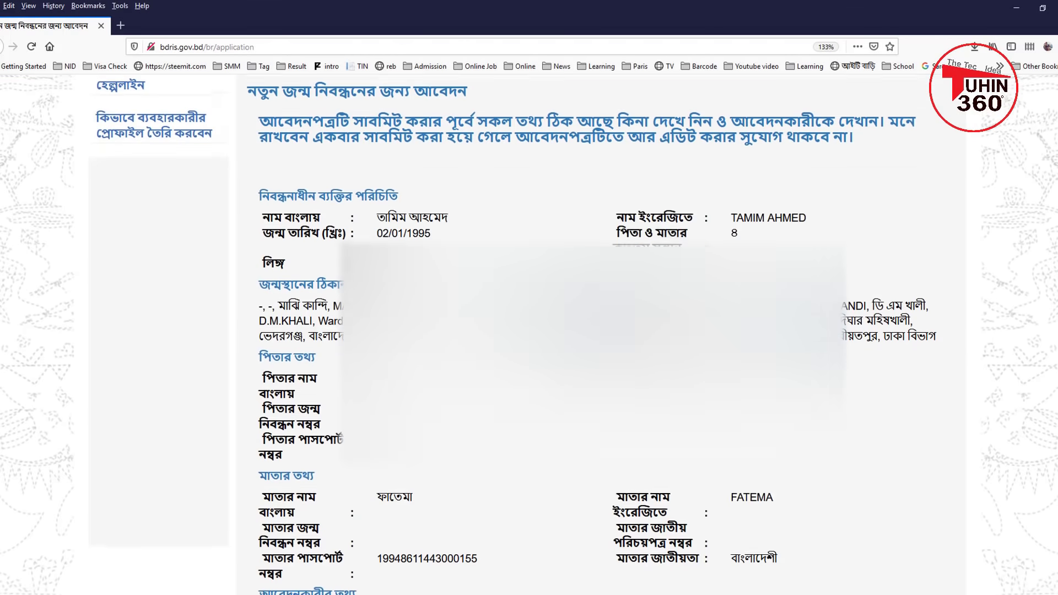
scroll(529, 331, up, 3)
scroll(529, 331, up, 2)
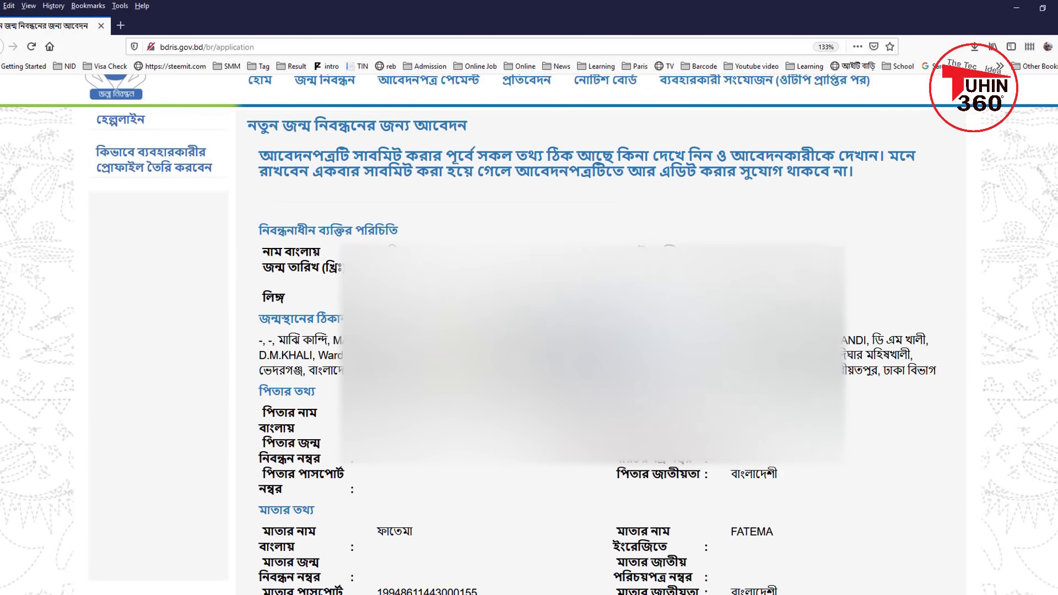
drag(329, 230, 391, 230)
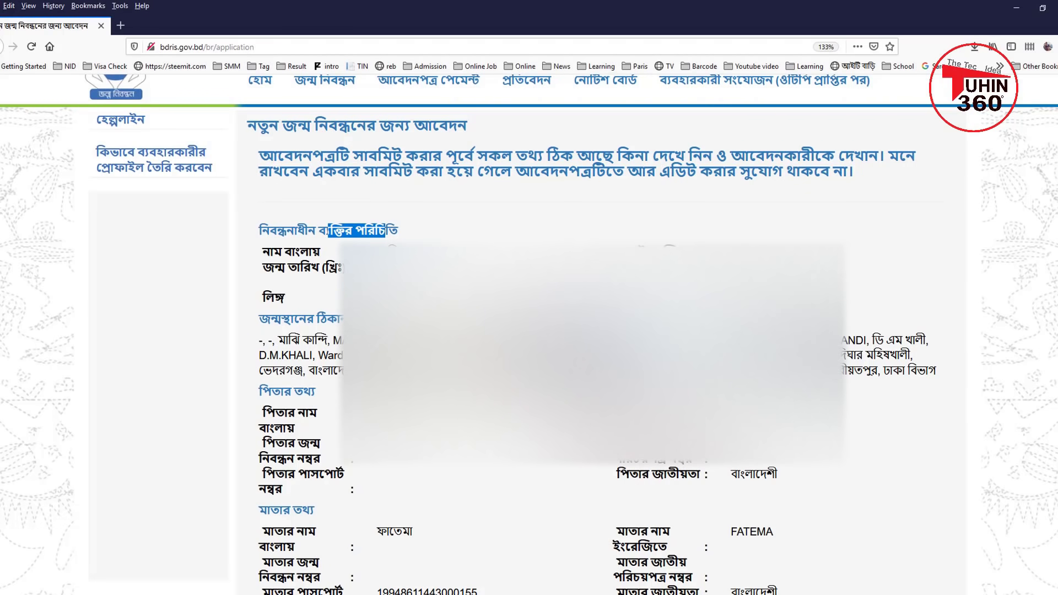
scroll(529, 331, down, 3)
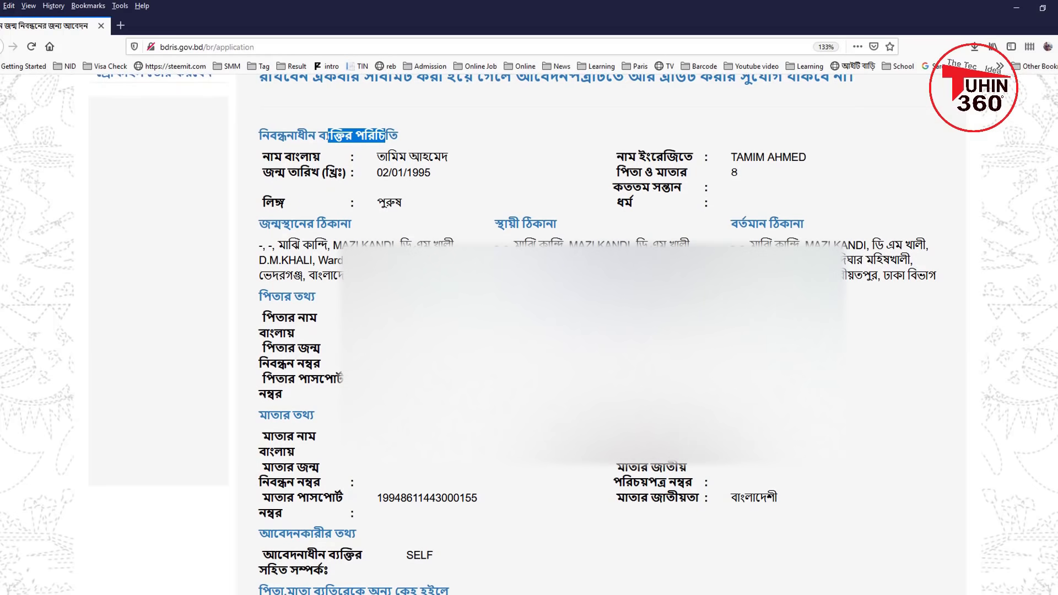
scroll(529, 331, down, 5)
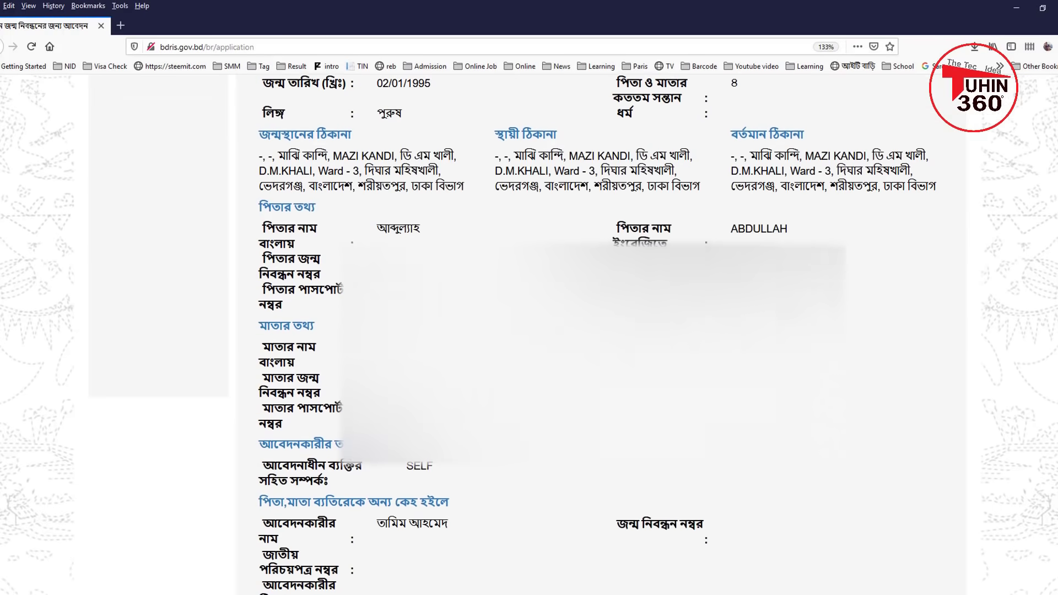
scroll(904, 310, down, 3)
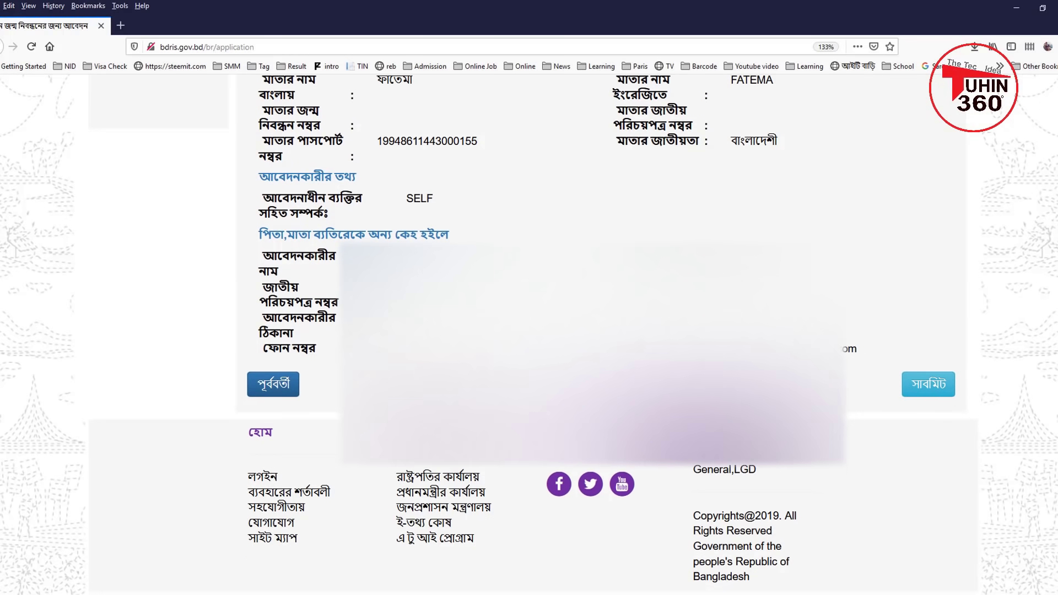
scroll(990, 367, up, 8)
scroll(979, 388, down, 8)
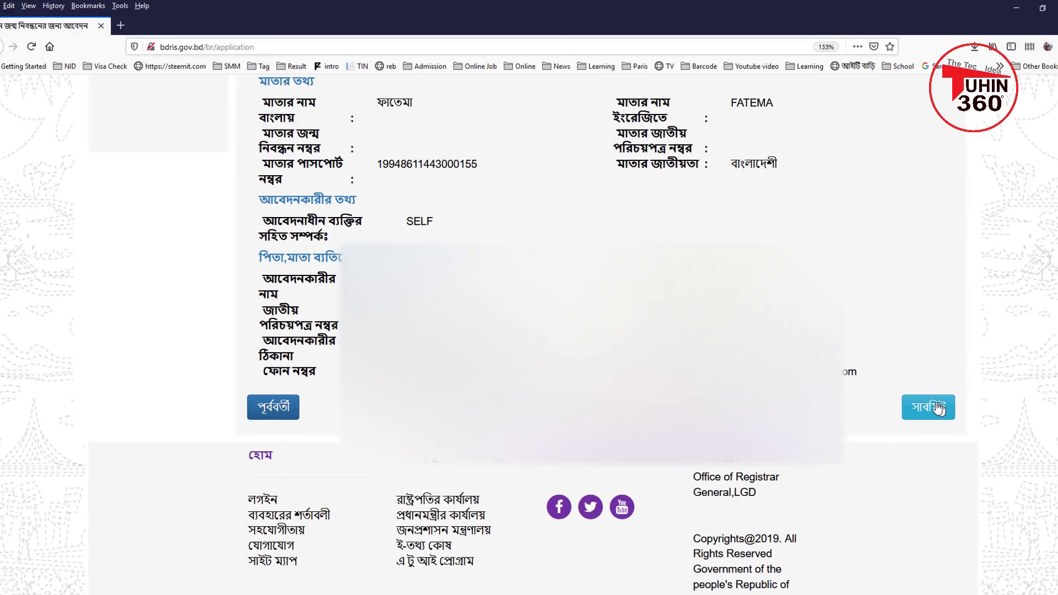
Step: Submit the birth registration application, and highlight the submission message and the application number
click(923, 409)
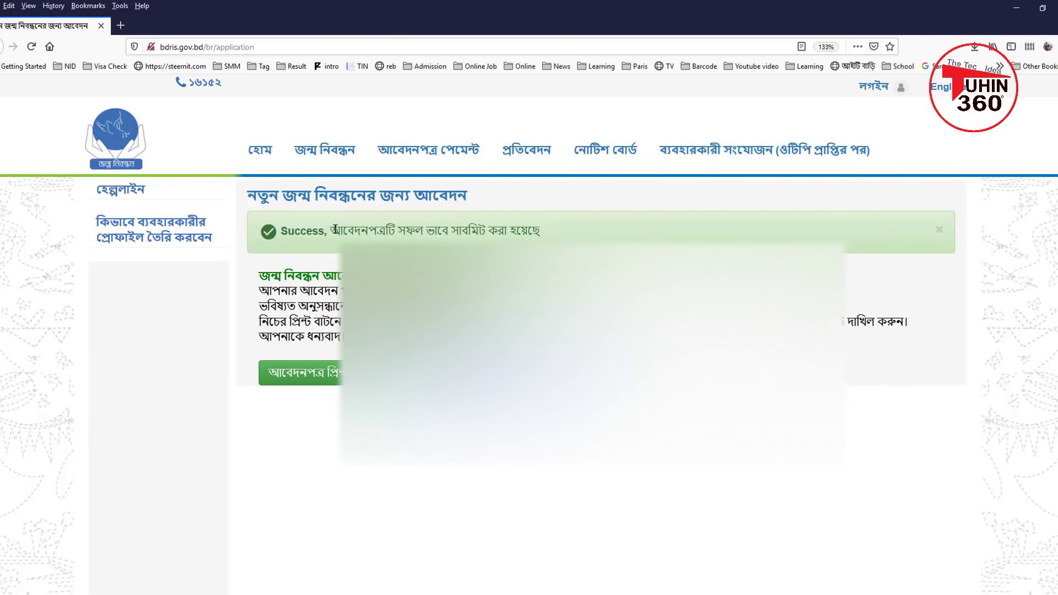
drag(342, 231, 540, 234)
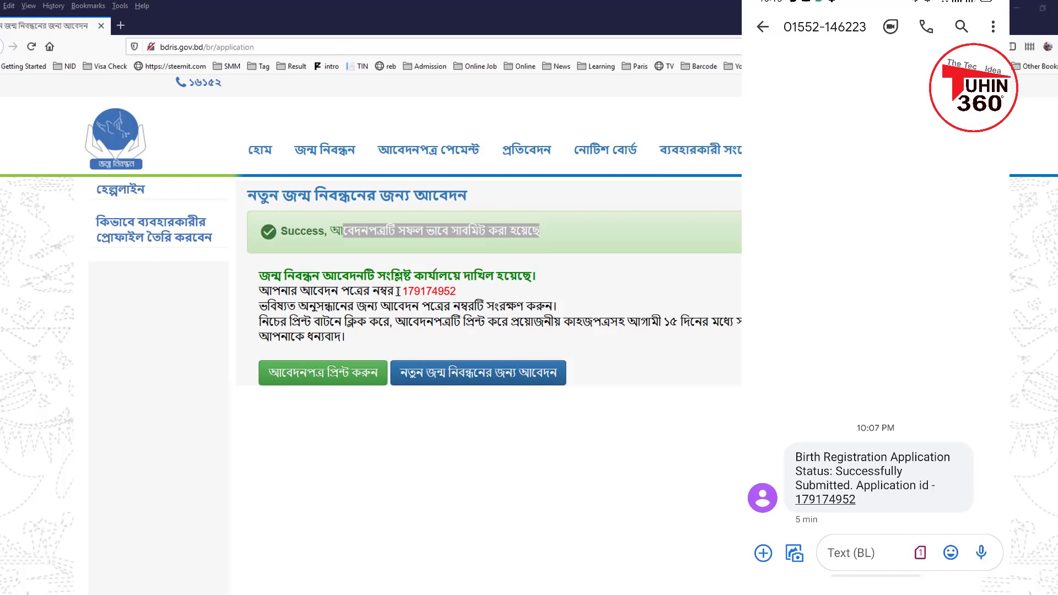
drag(403, 291, 457, 298)
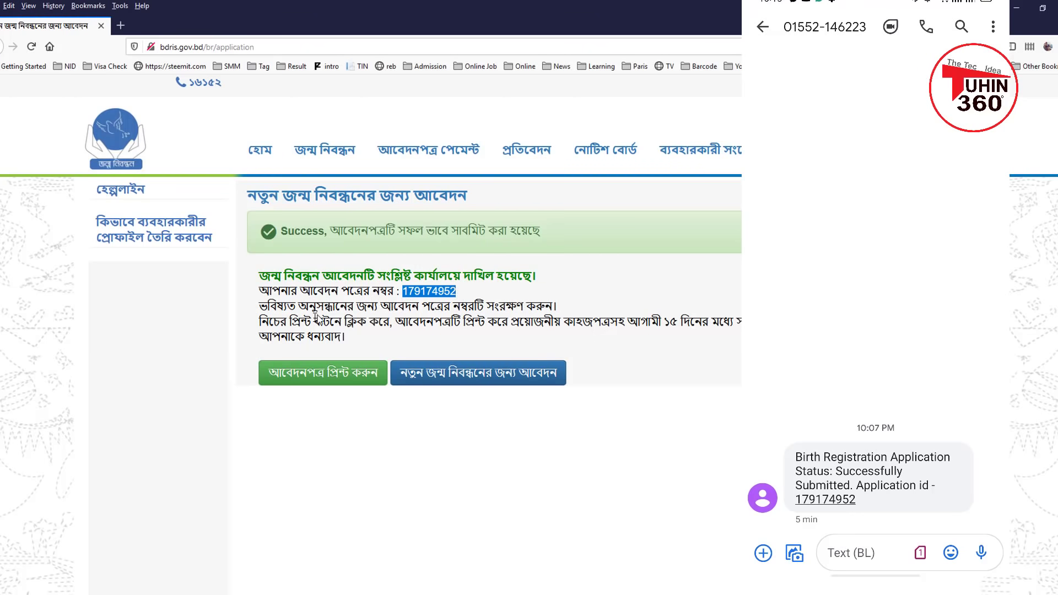
Step: Open the printable application form, examine both pages in the print preview, and close the preview without printing
click(337, 373)
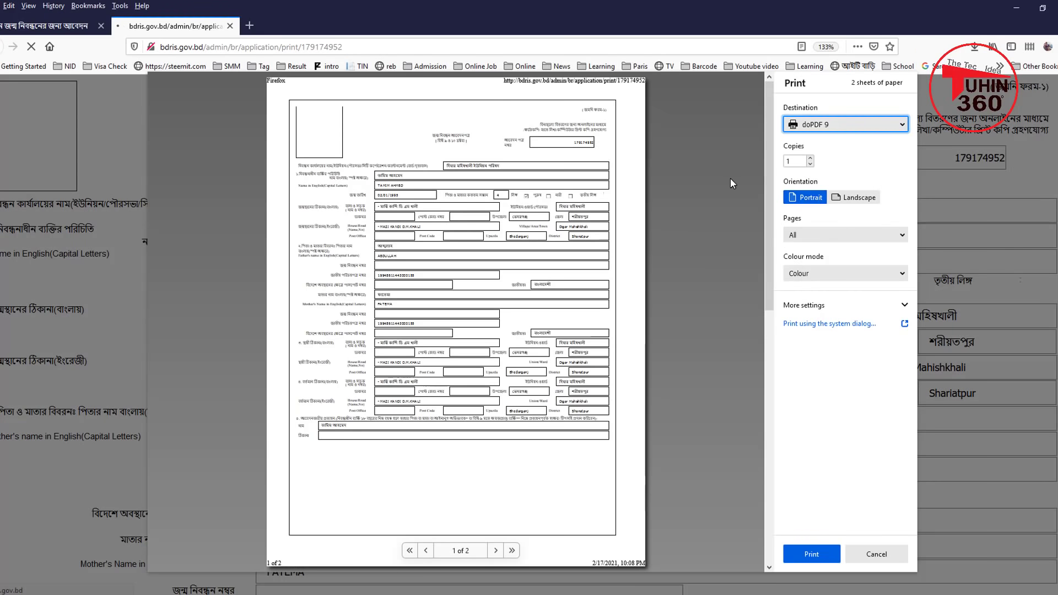
drag(769, 153, 772, 41)
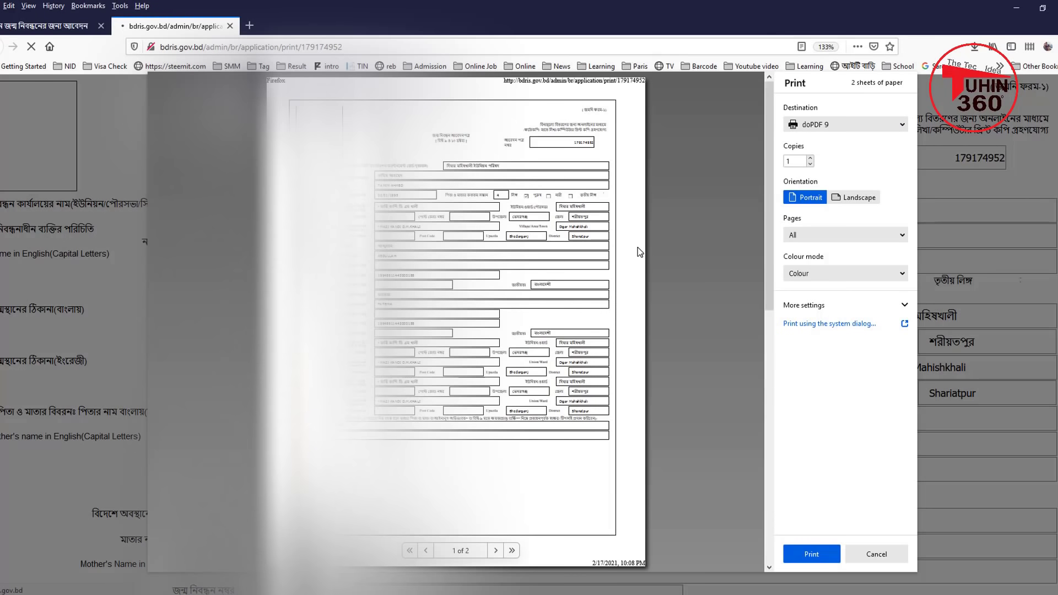
scroll(746, 255, down, 10)
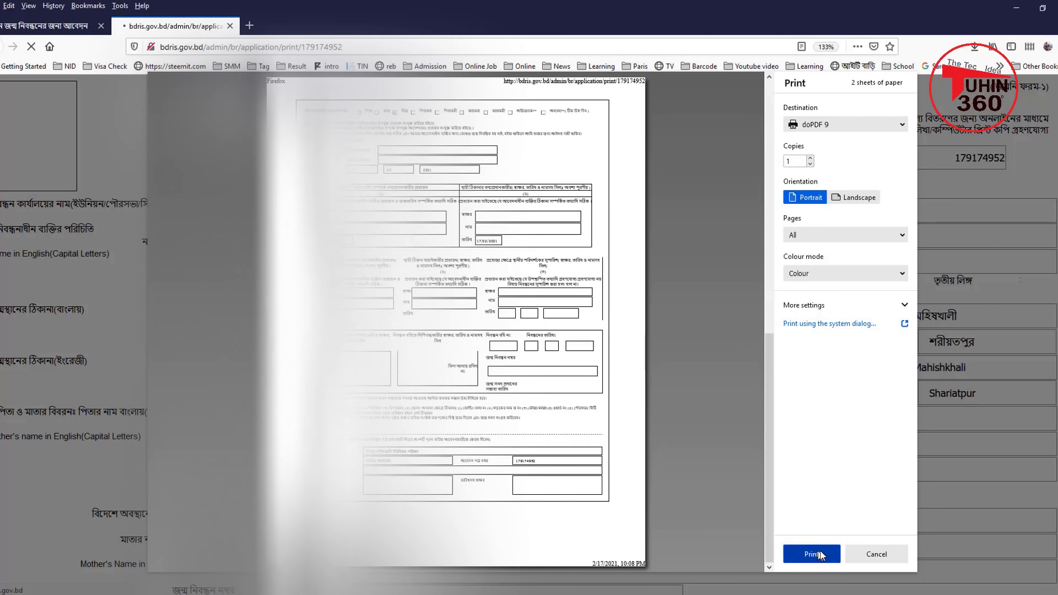
click(889, 554)
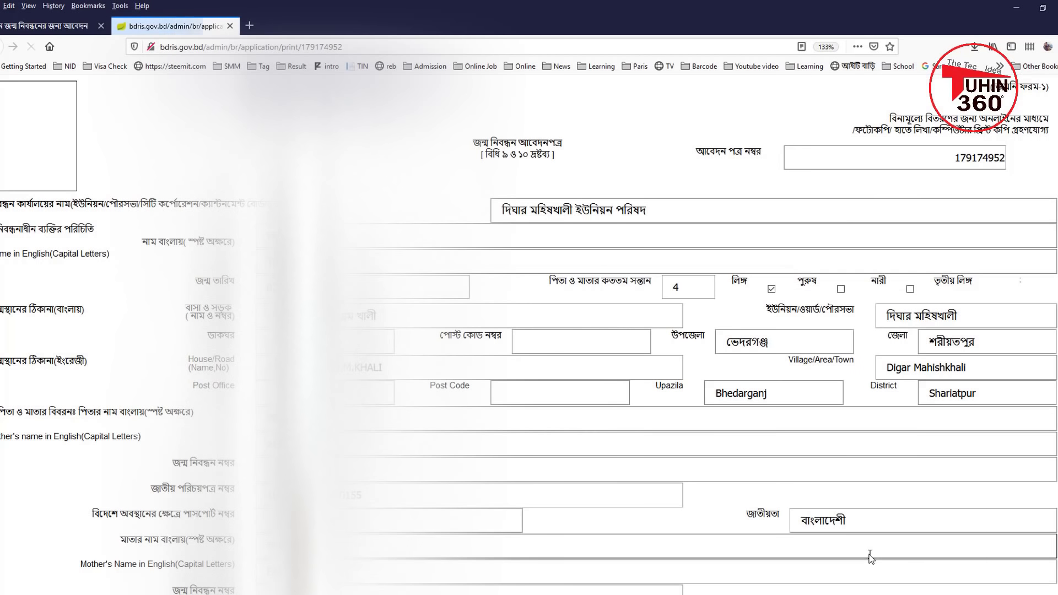
Step: Examine the application number on the printable birth registration form
click(510, 264)
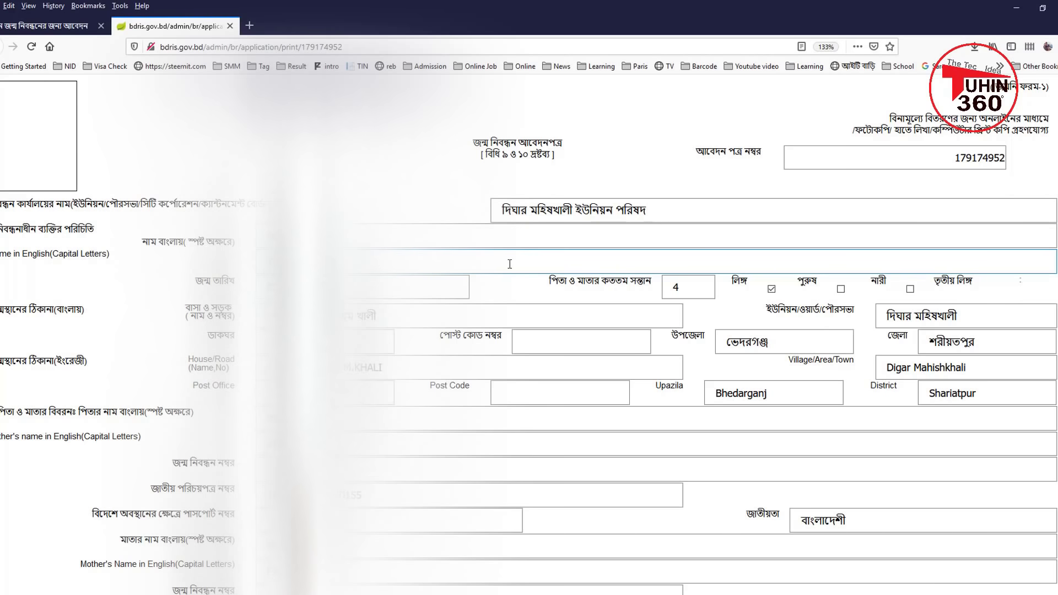
drag(949, 160, 1011, 162)
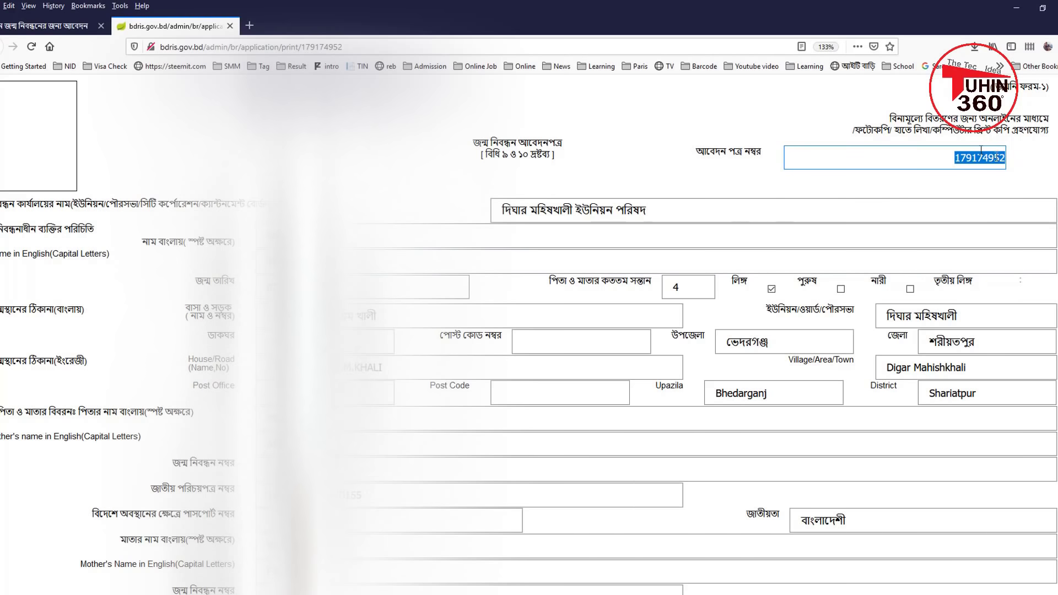
click(931, 150)
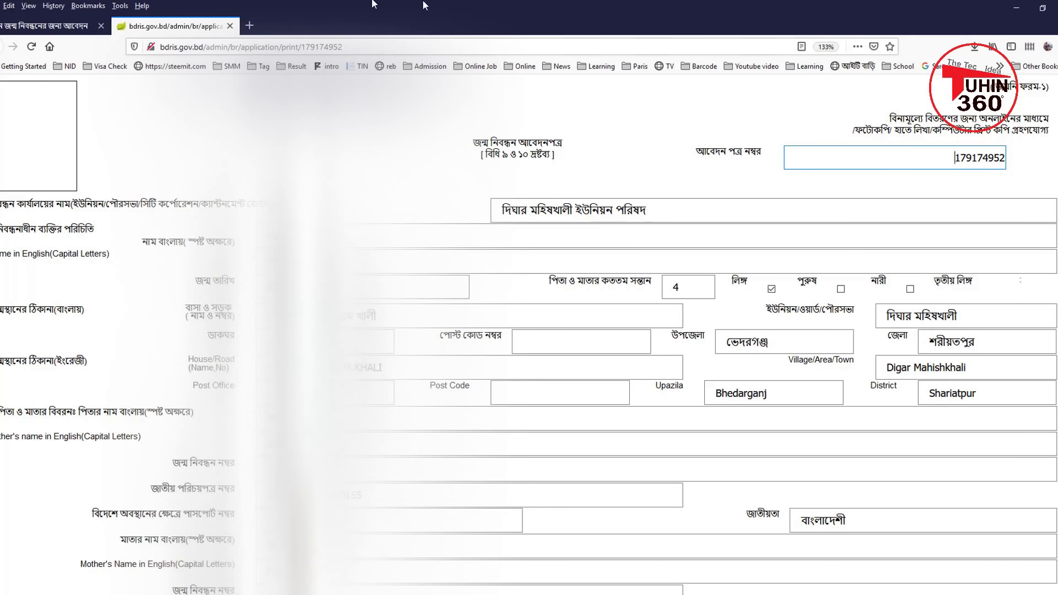
Step: Return to the submission confirmation page and copy the application number
click(55, 26)
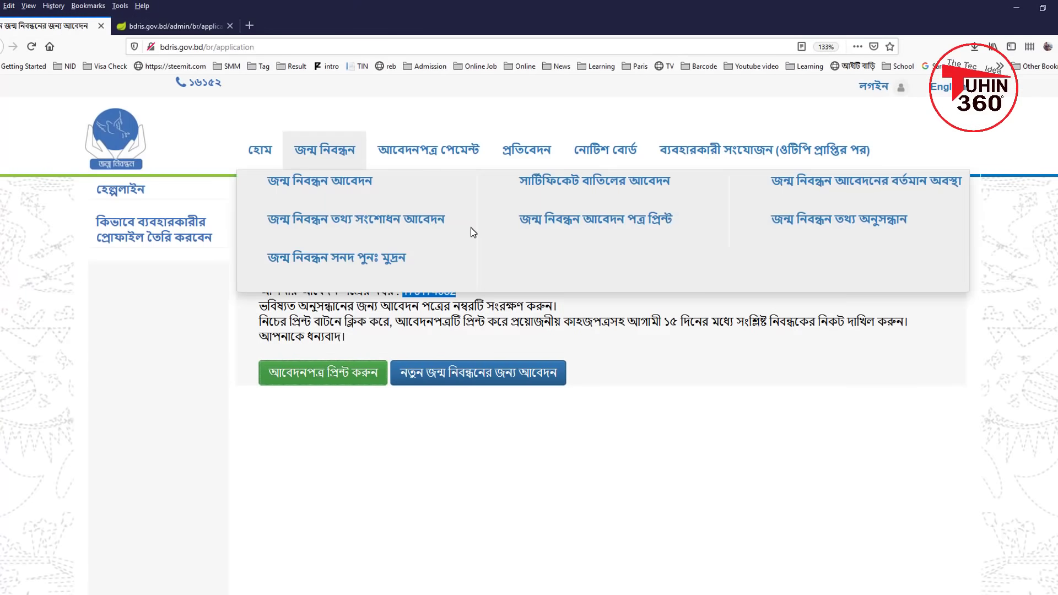
click(666, 450)
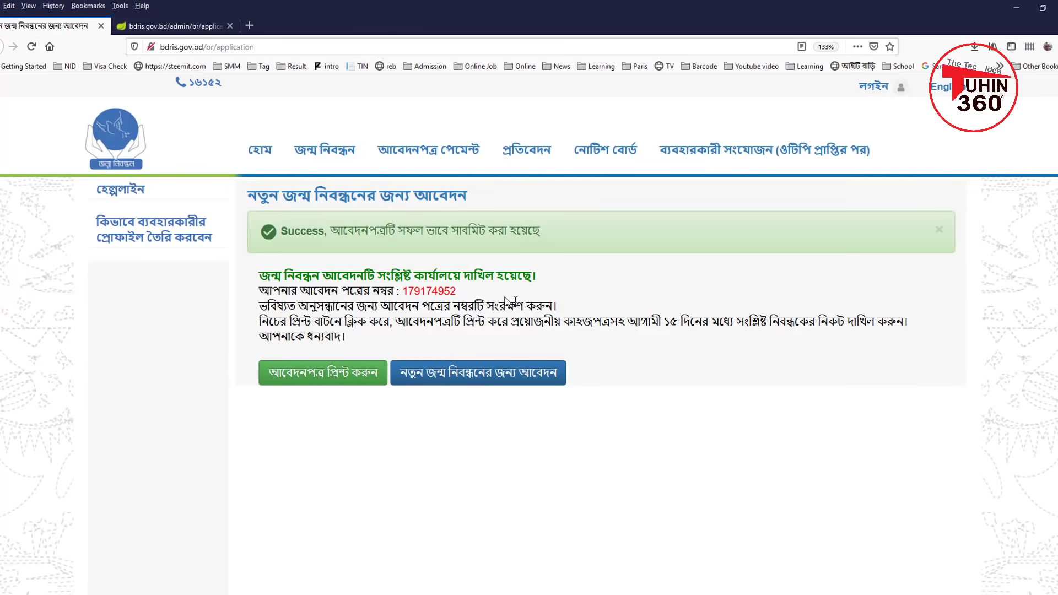
drag(458, 291, 405, 292)
key(ctrl+c)
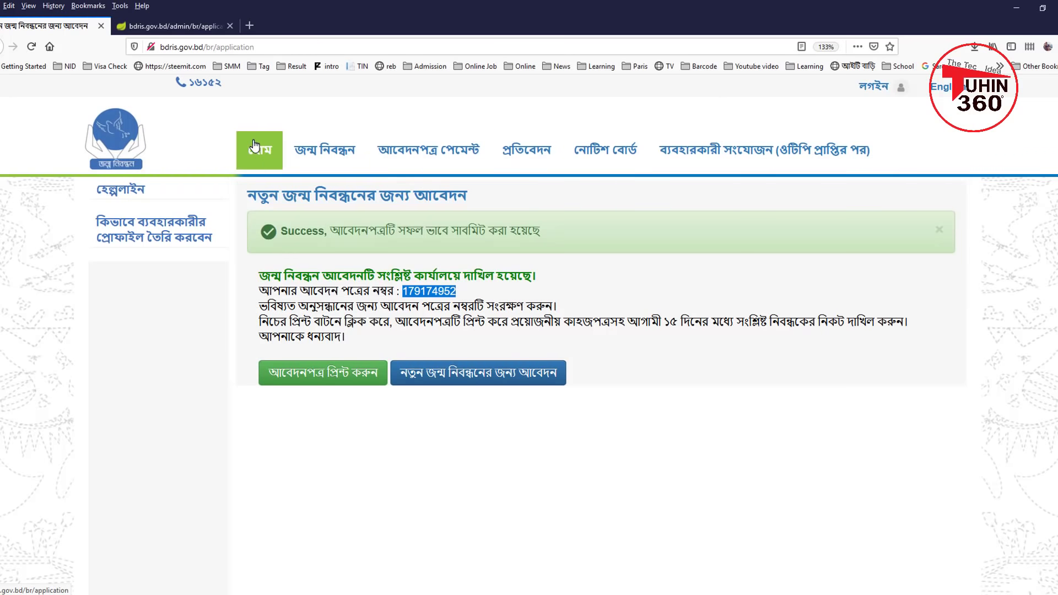
Step: Open the birth registration application status page, enter the copied application number, and select জন্ম নিবন্ধন আবেদন as the application type
mouse_move(292, 160)
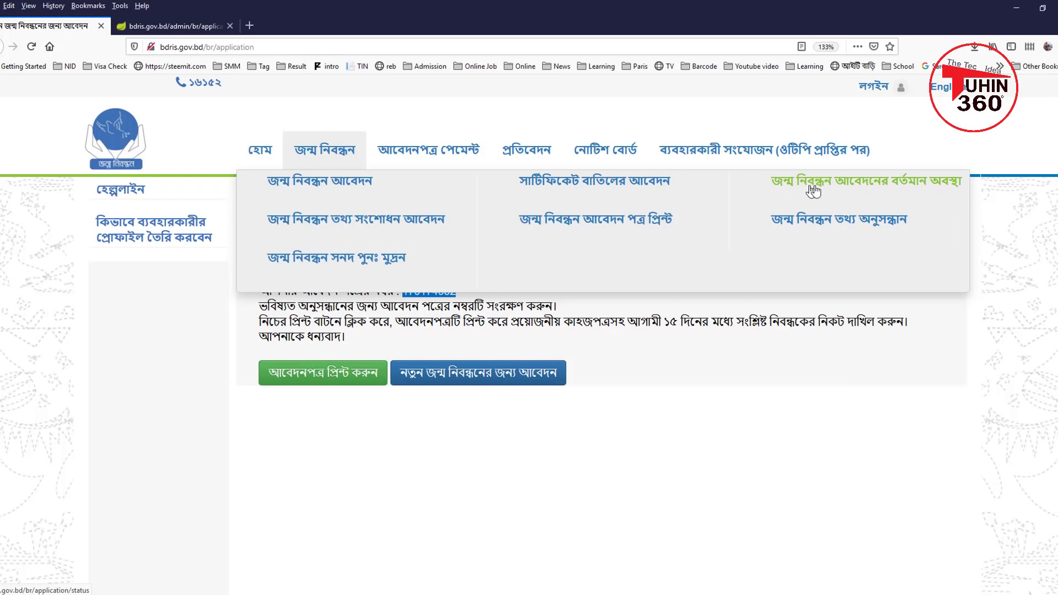
click(845, 183)
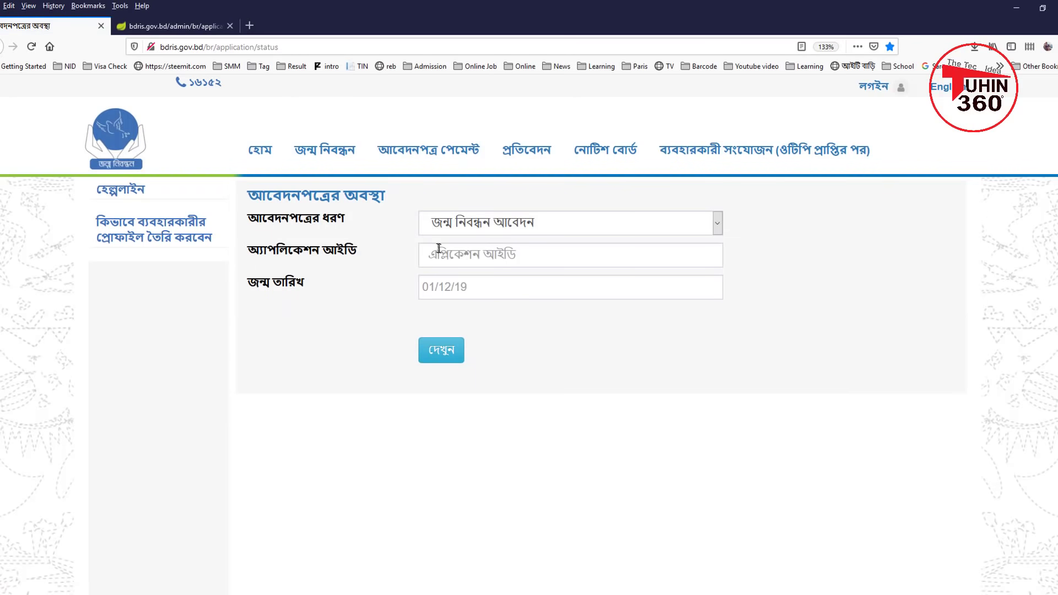
click(468, 255)
key(ctrl+v)
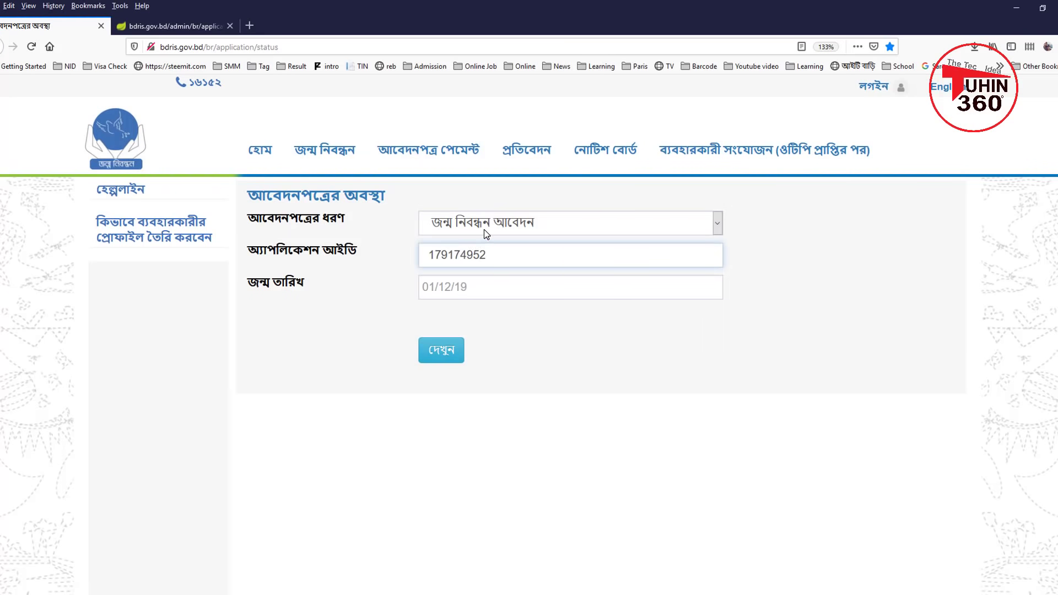
click(484, 229)
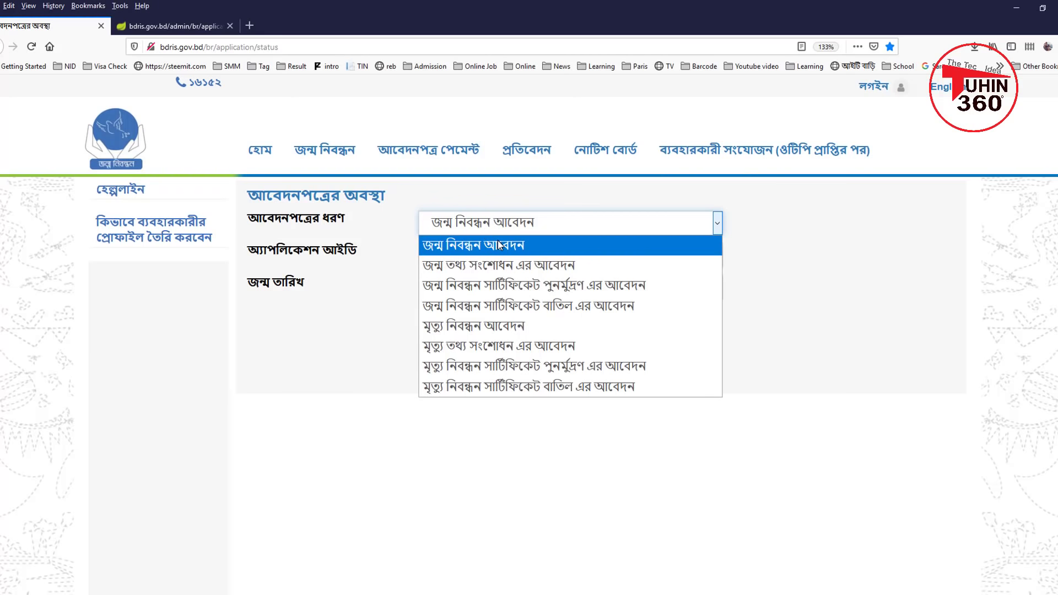
click(498, 245)
click(466, 254)
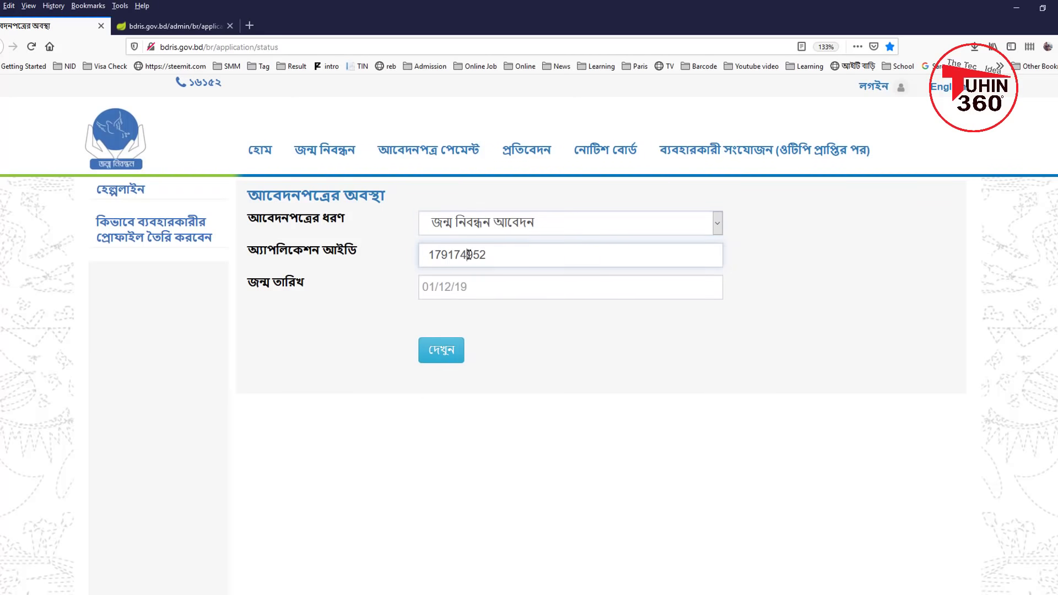
Step: Pick the registered person's year, month and day of birth for the application status lookup
click(476, 283)
click(493, 314)
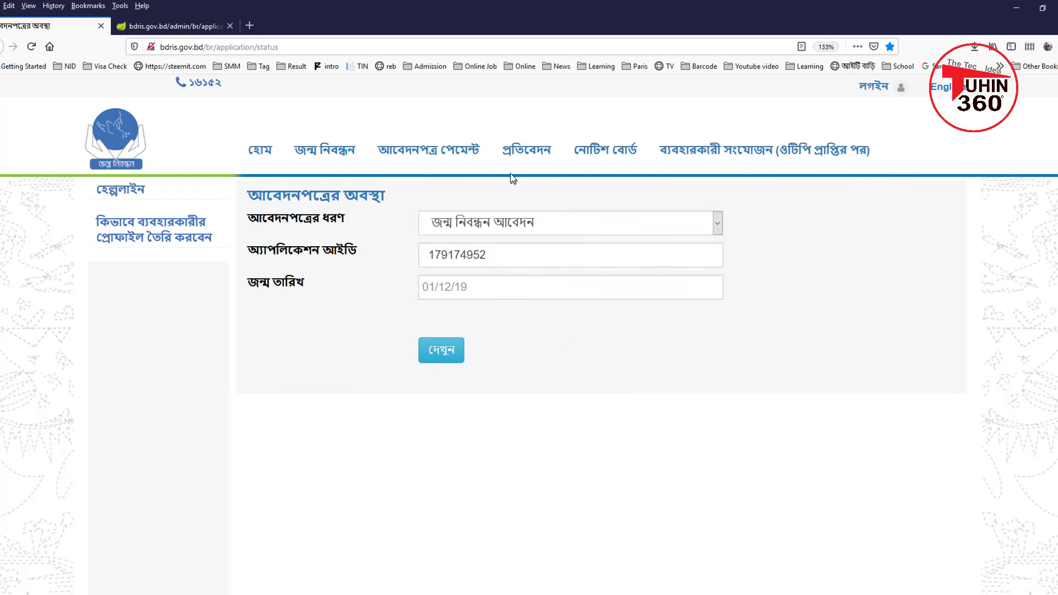
click(449, 287)
click(487, 319)
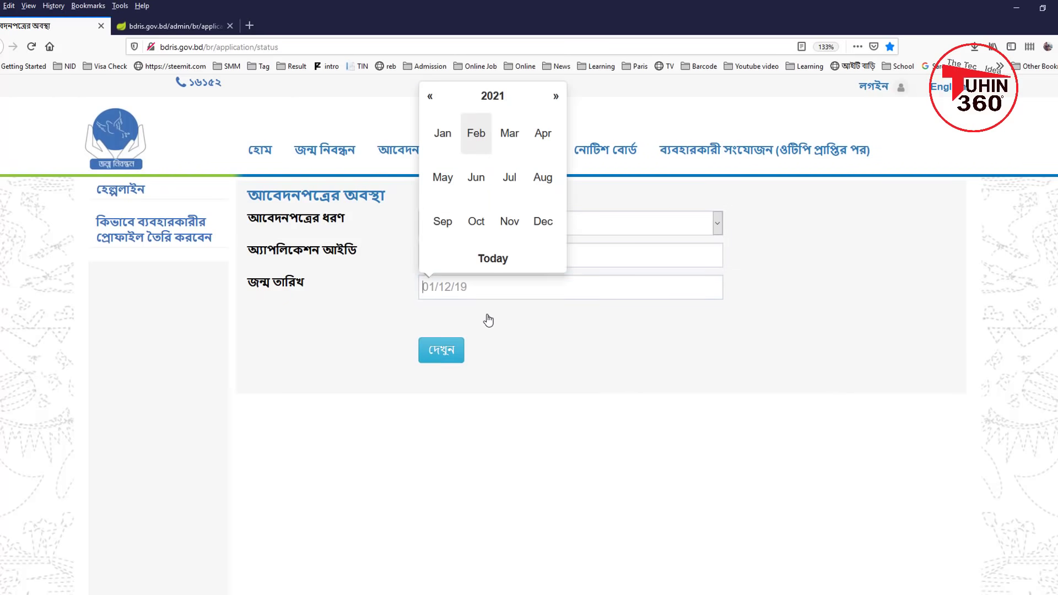
click(433, 97)
click(433, 98)
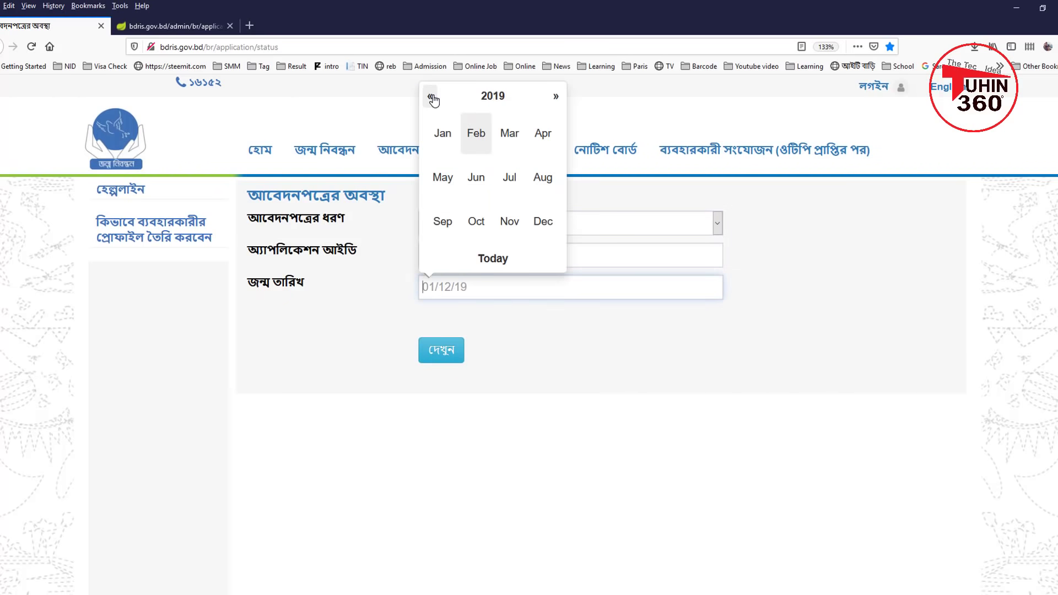
click(480, 98)
click(436, 96)
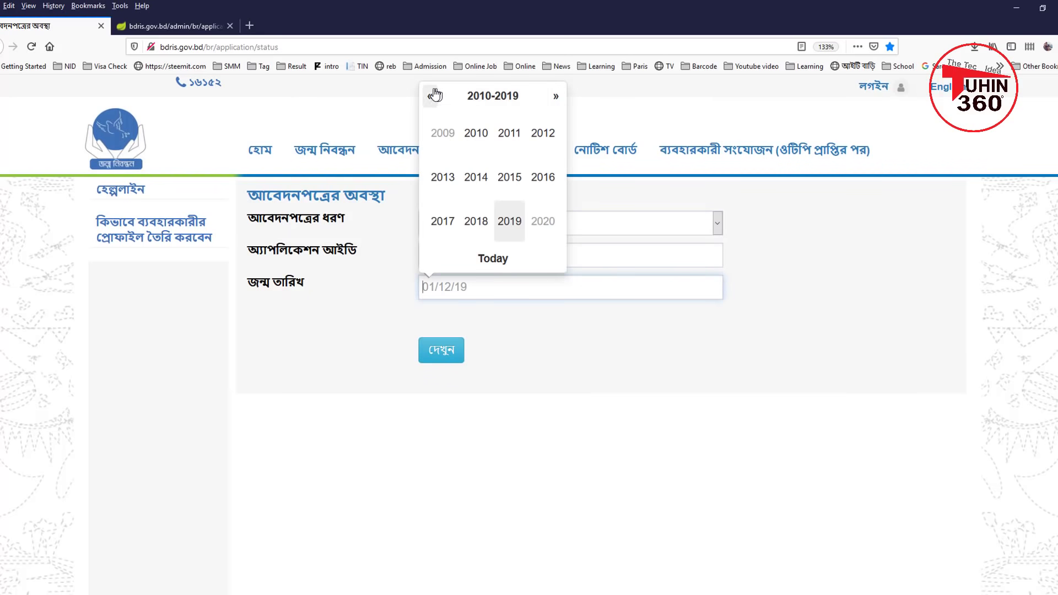
click(431, 96)
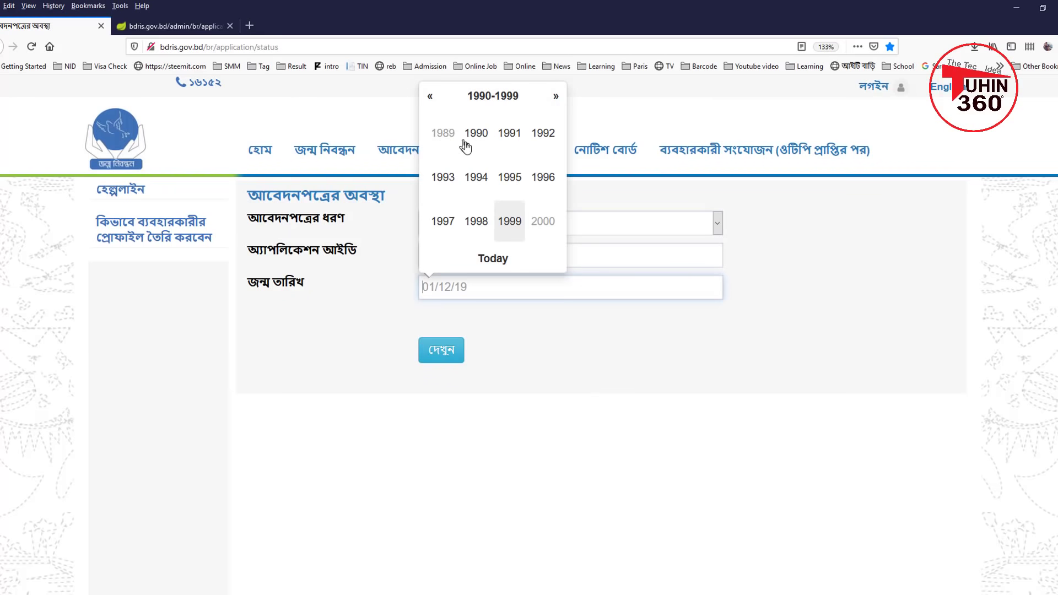
click(510, 176)
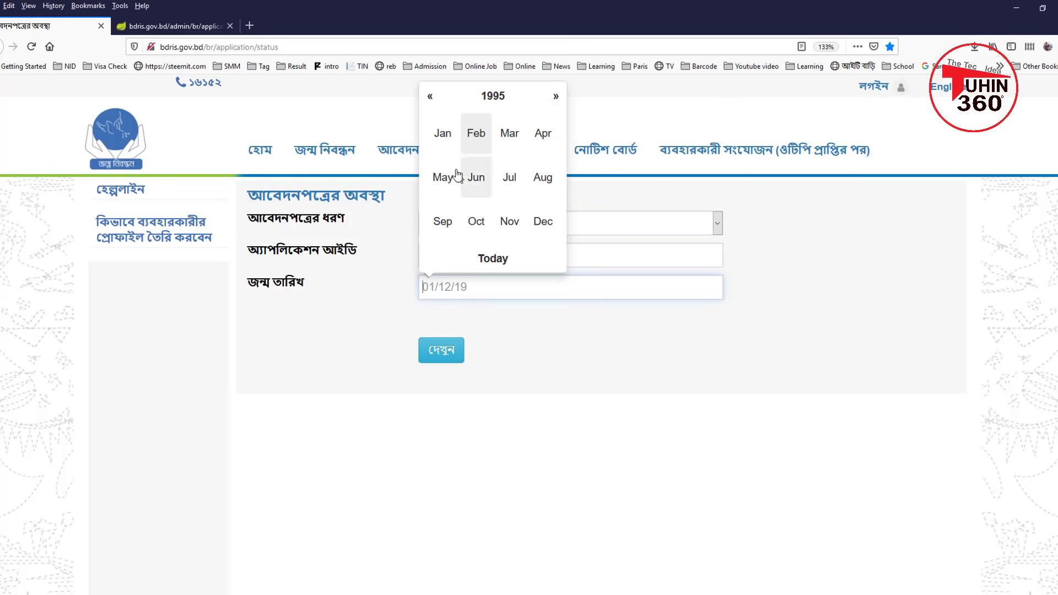
click(442, 133)
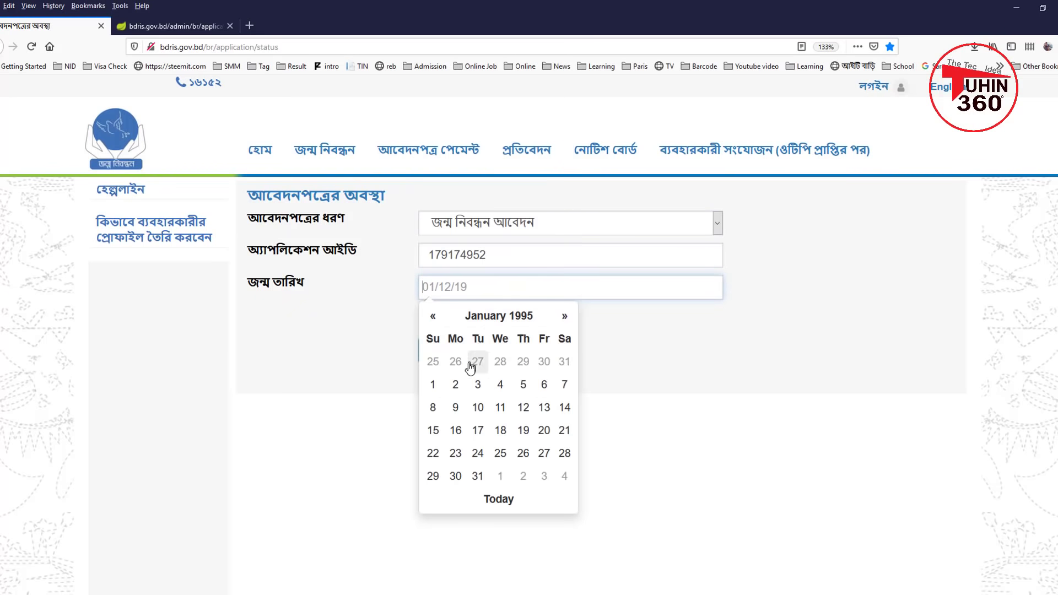
click(433, 384)
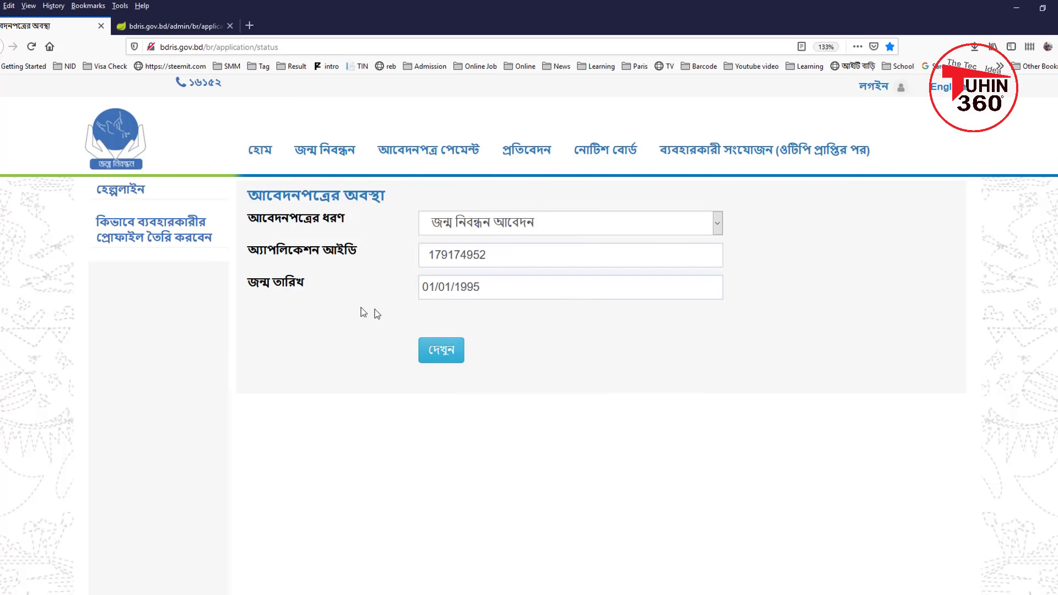
Step: Look up the application's status with the entered application number and birth date, and recheck the date of birth
click(446, 355)
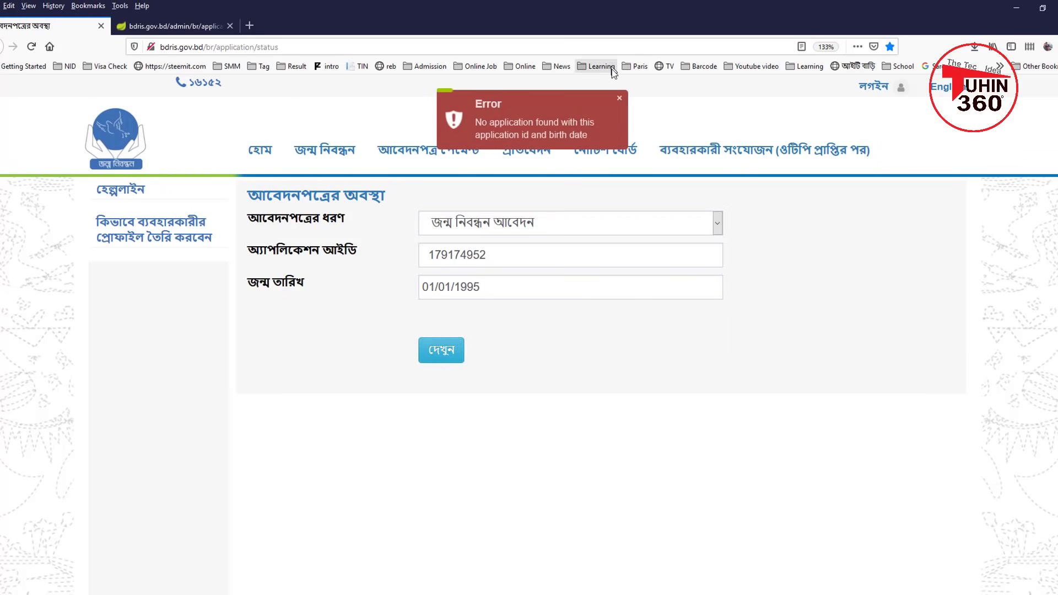
click(620, 98)
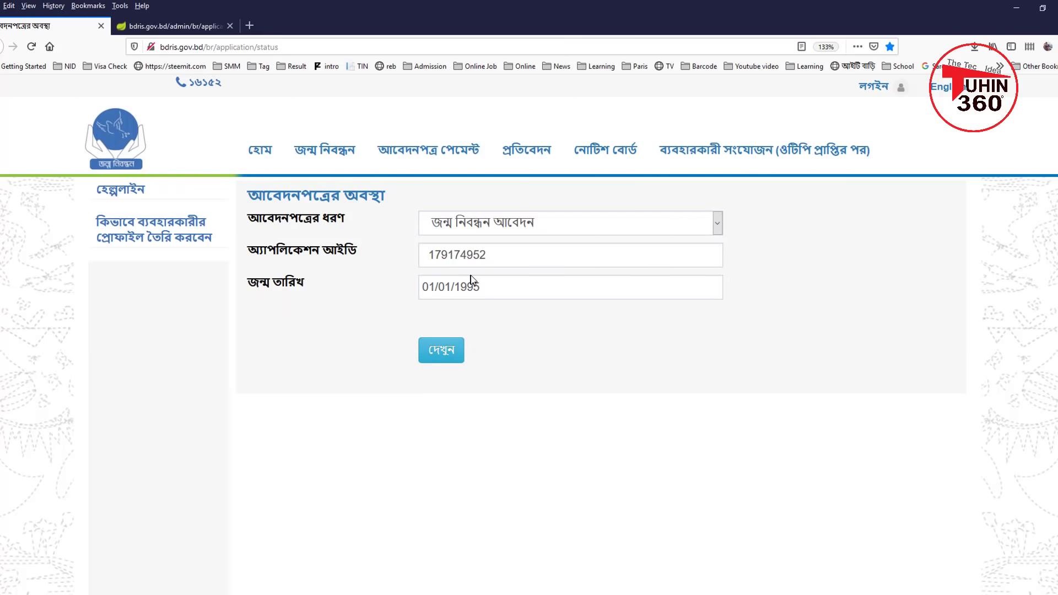
drag(481, 286, 395, 293)
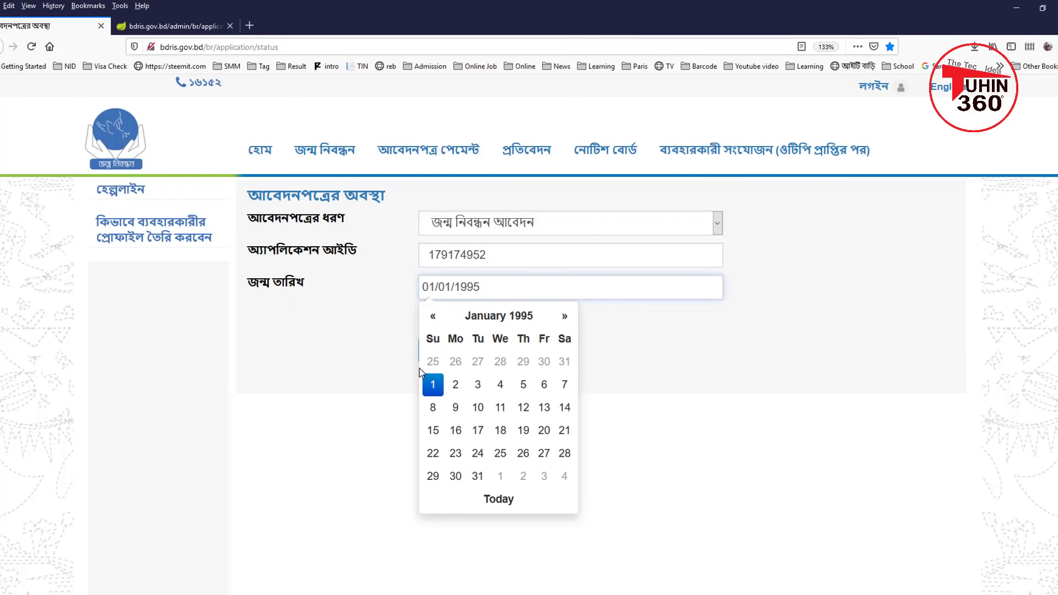
click(431, 366)
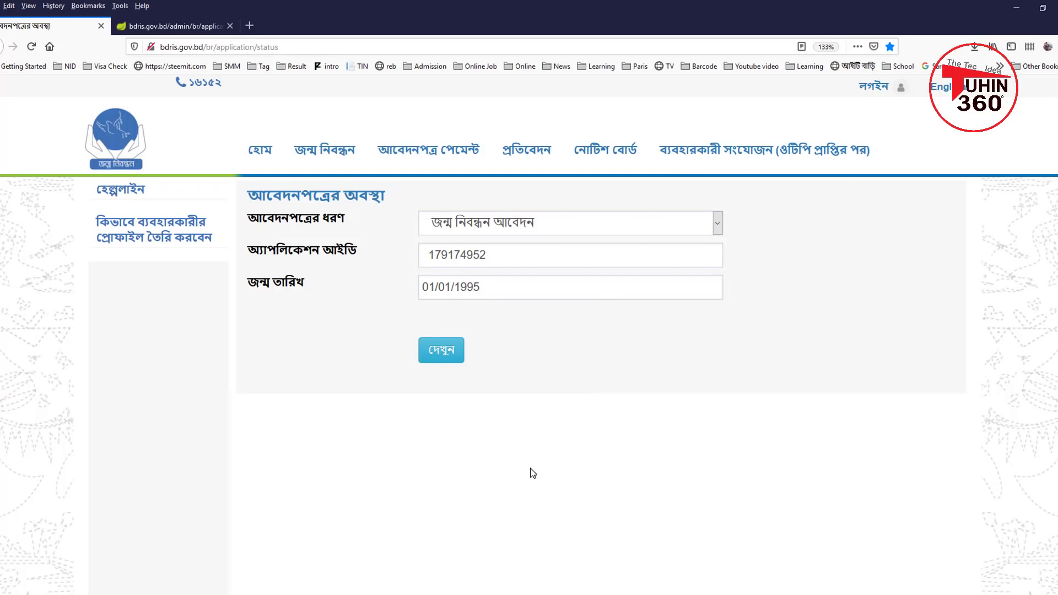